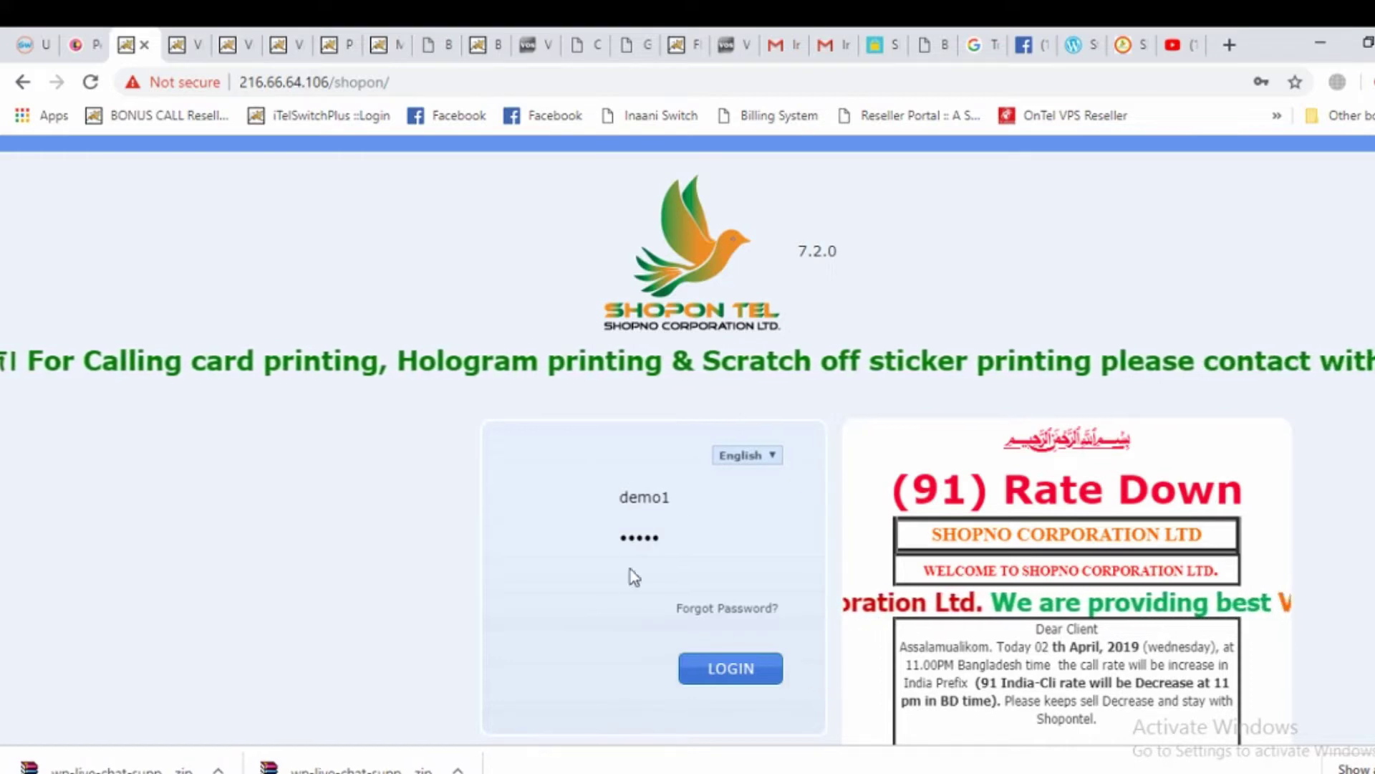
Submit the entered username and password to log into the reseller dashboard
left_click(727, 670)
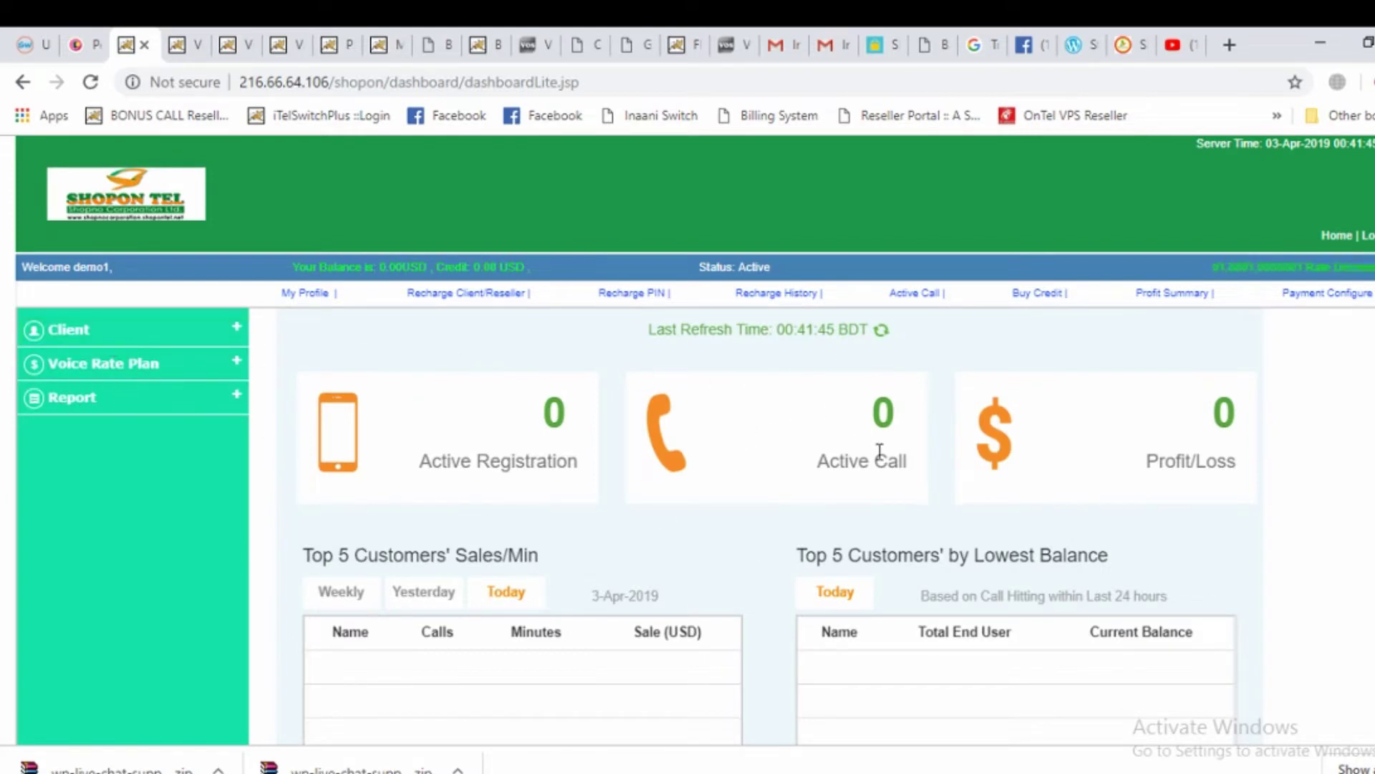
Expand Client and then Manage PIN in the left sidebar to reveal the PIN options
left_click(108, 330)
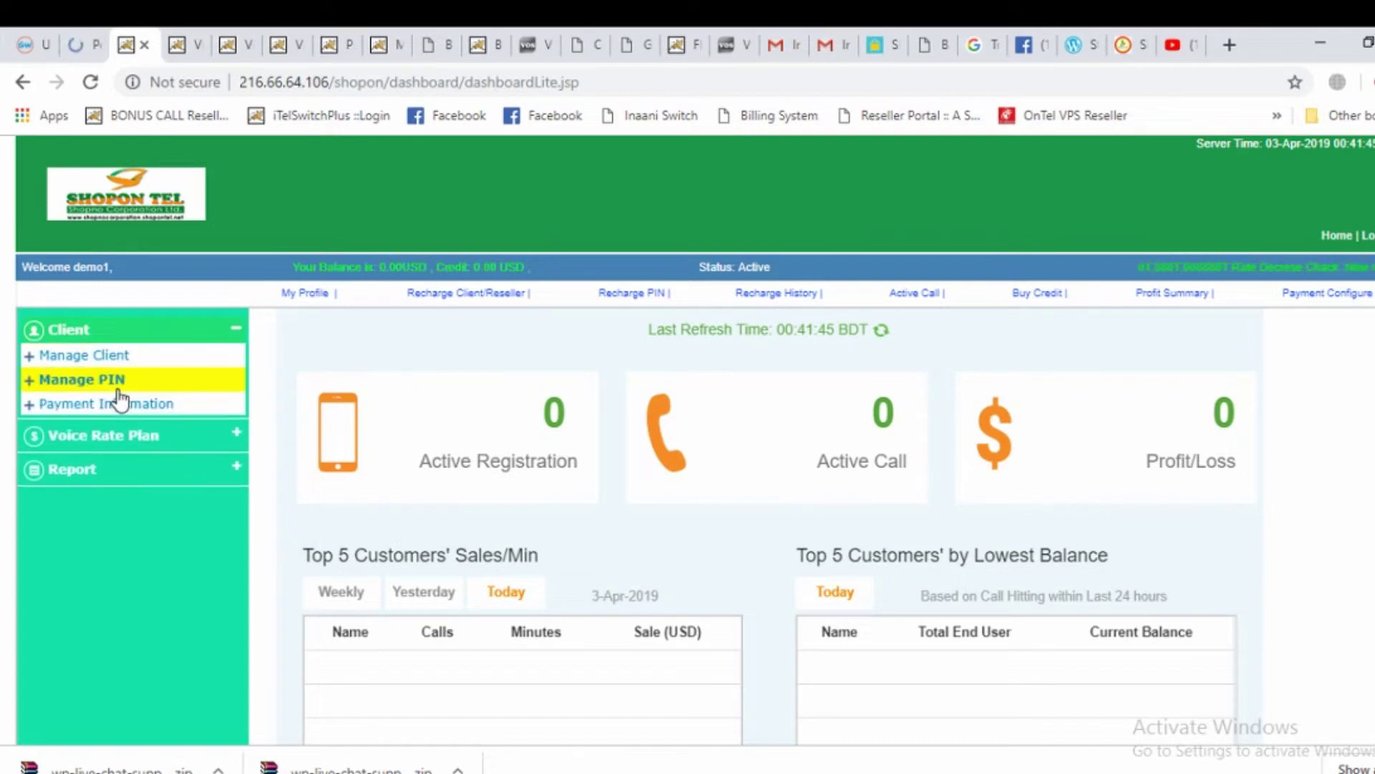
left_click(107, 436)
left_click(92, 426)
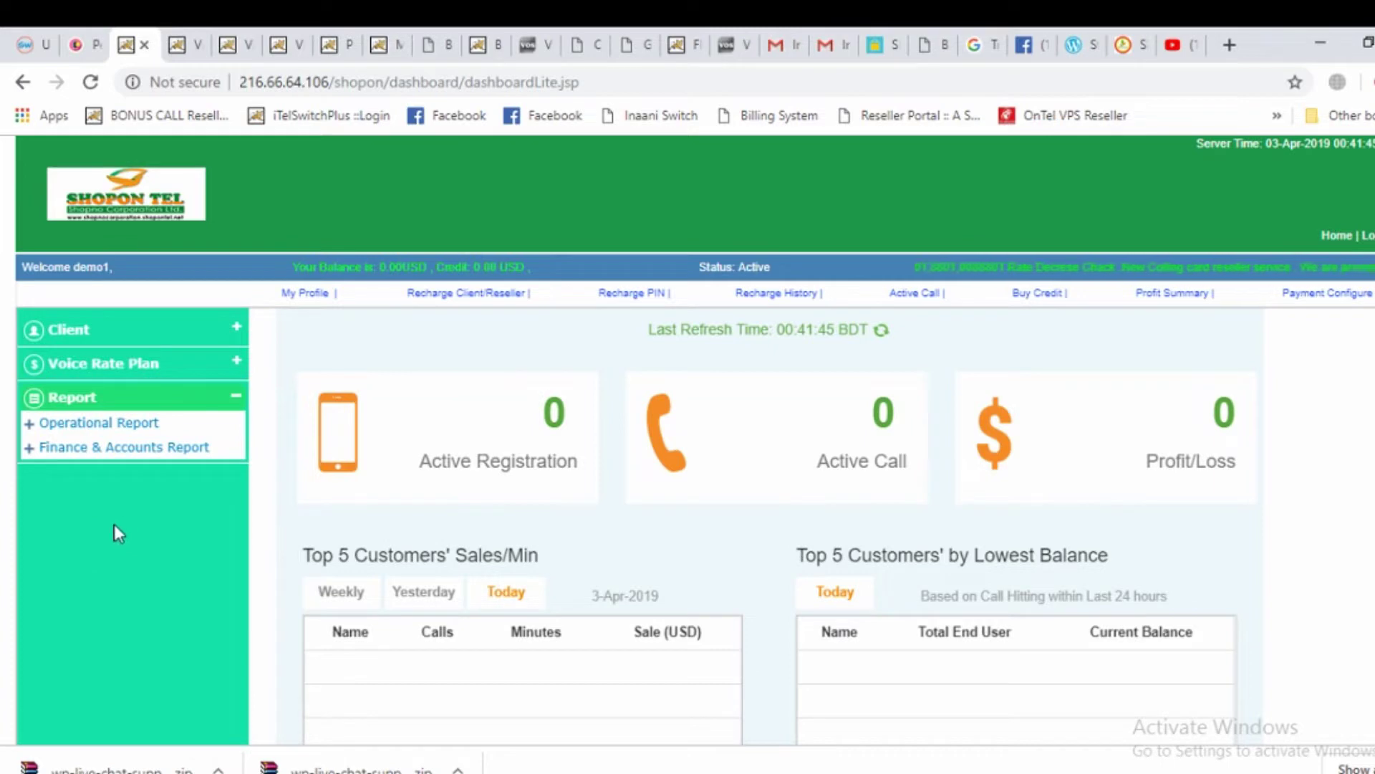
scroll(96, 595, "down", 1)
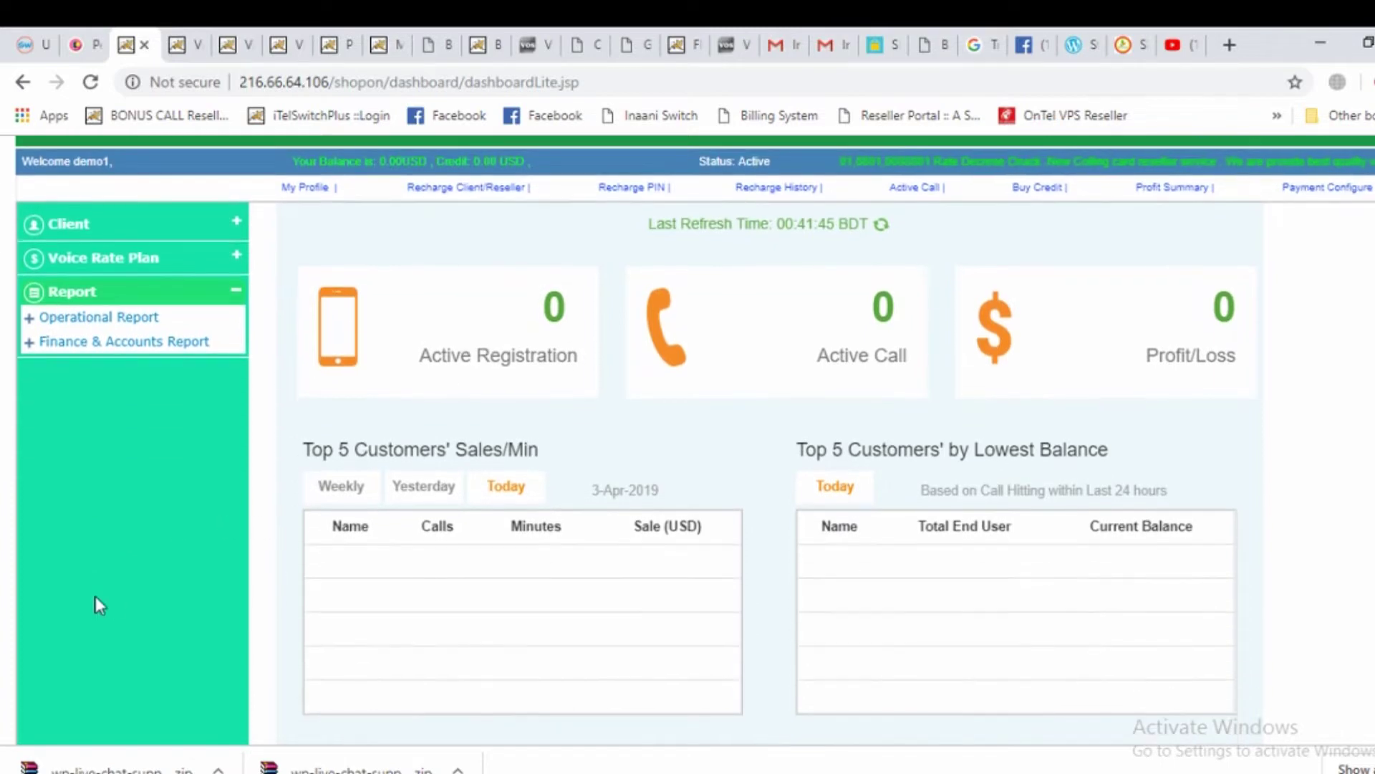
scroll(67, 578, "up", 1)
left_click(127, 328)
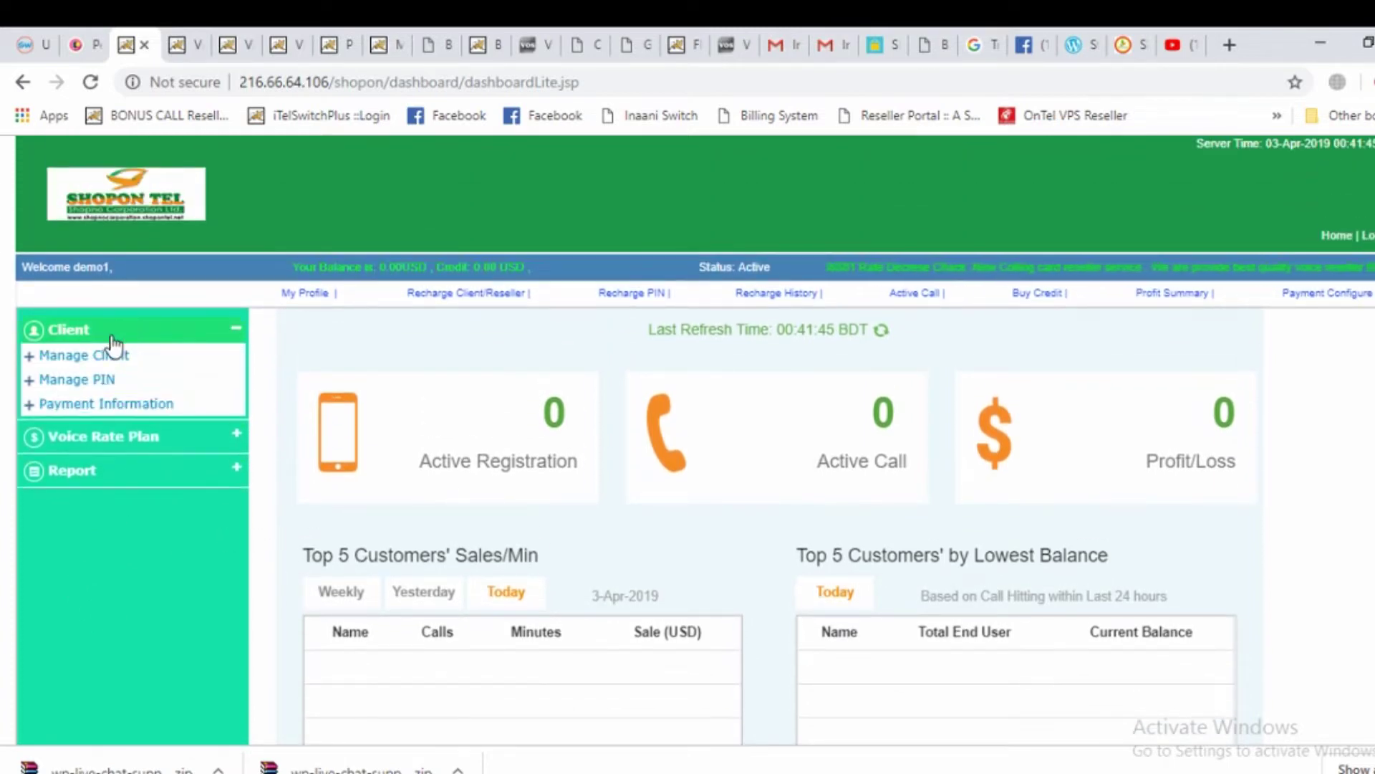
left_click(98, 333)
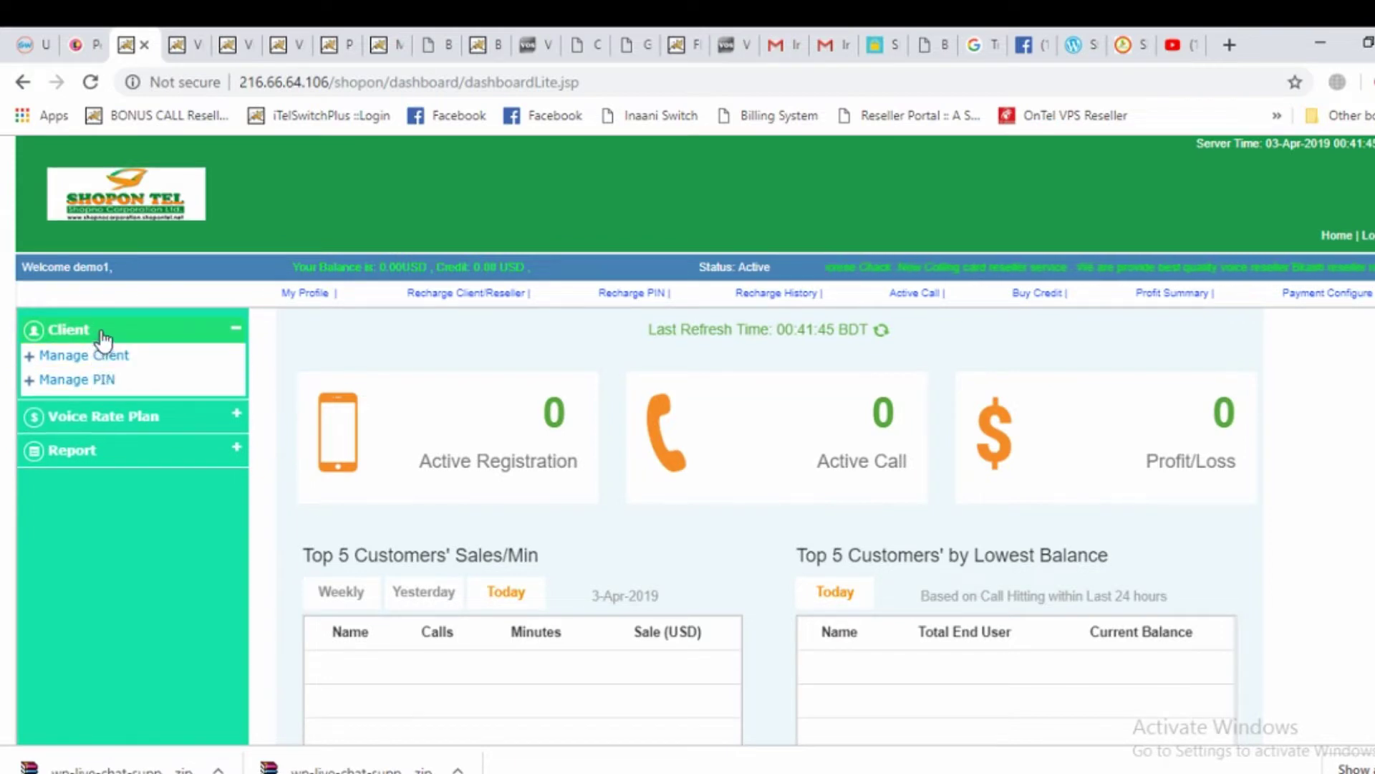
left_click(158, 335)
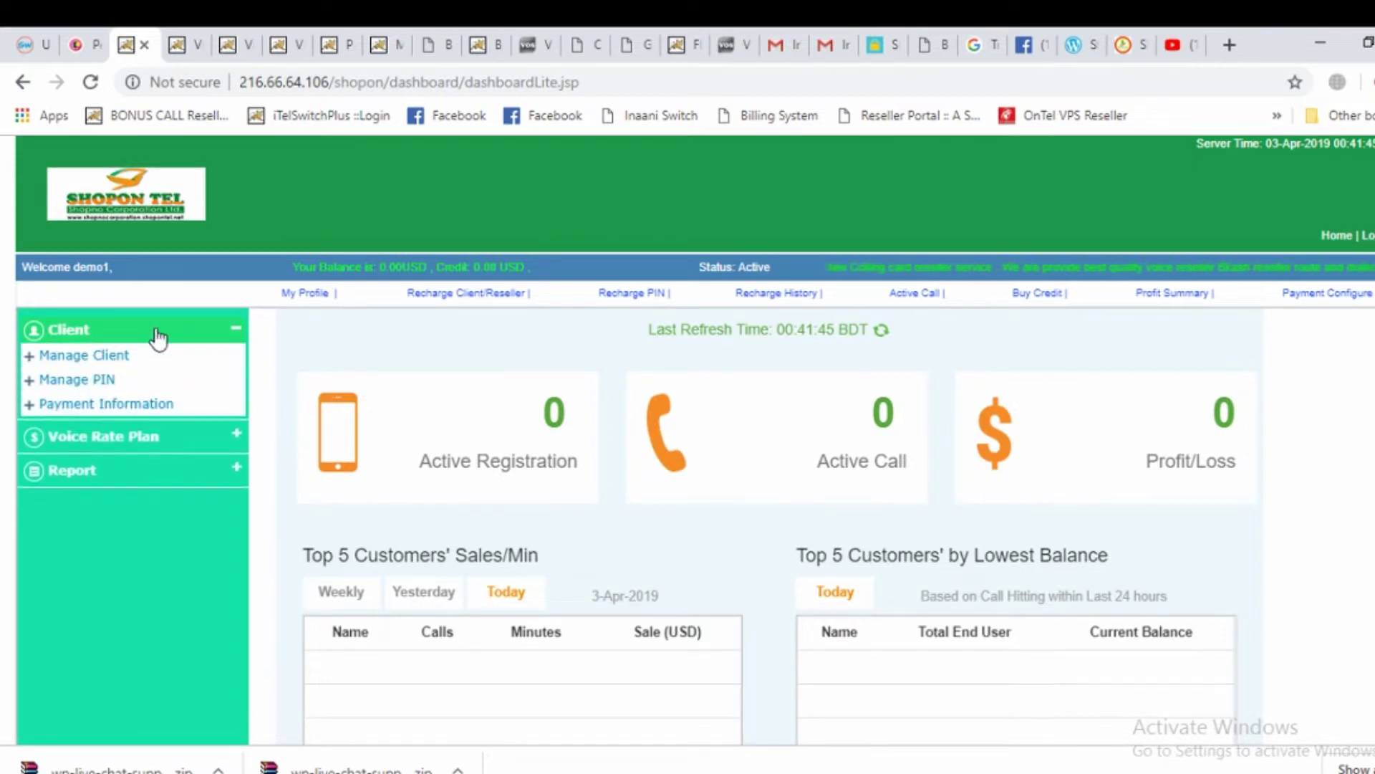
left_click(98, 384)
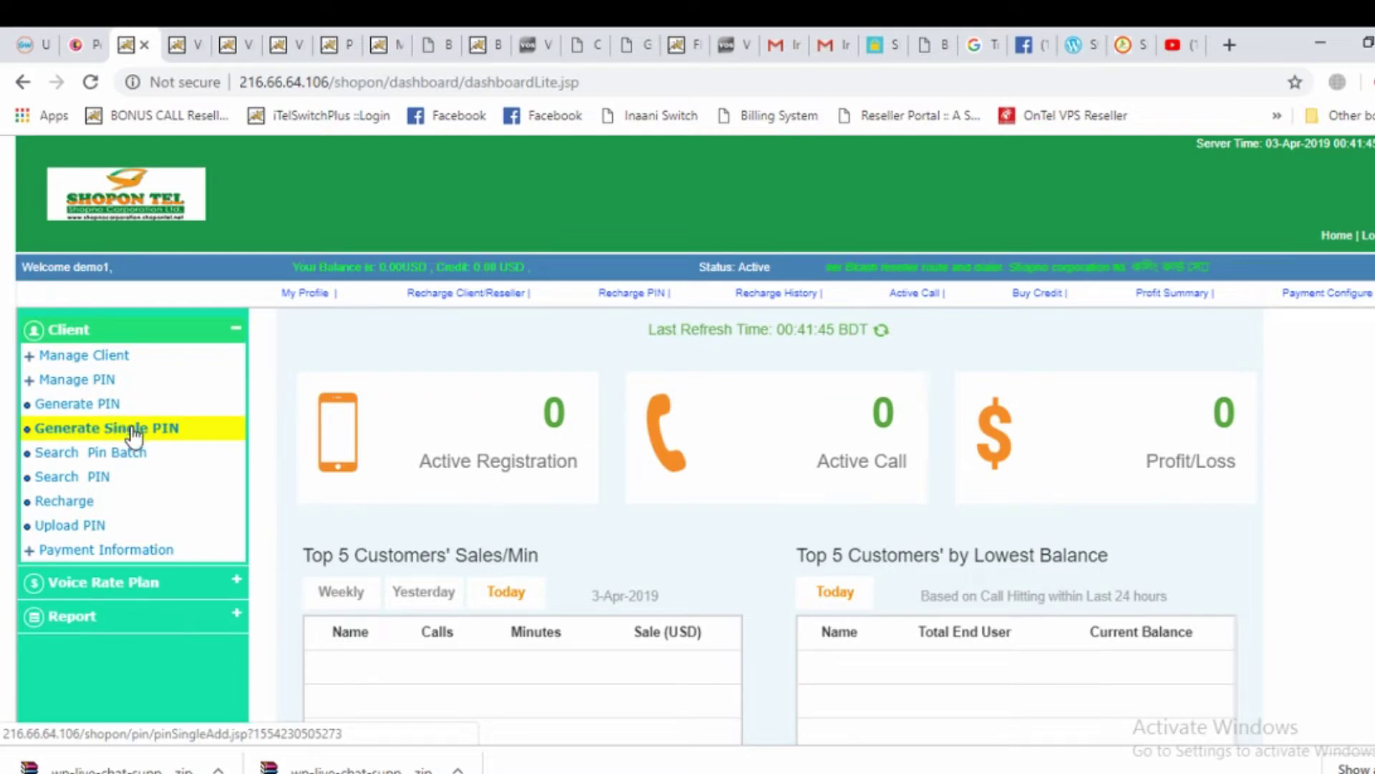
Open Generate Single PIN and enter the PIN number and PIN password
left_click(130, 431)
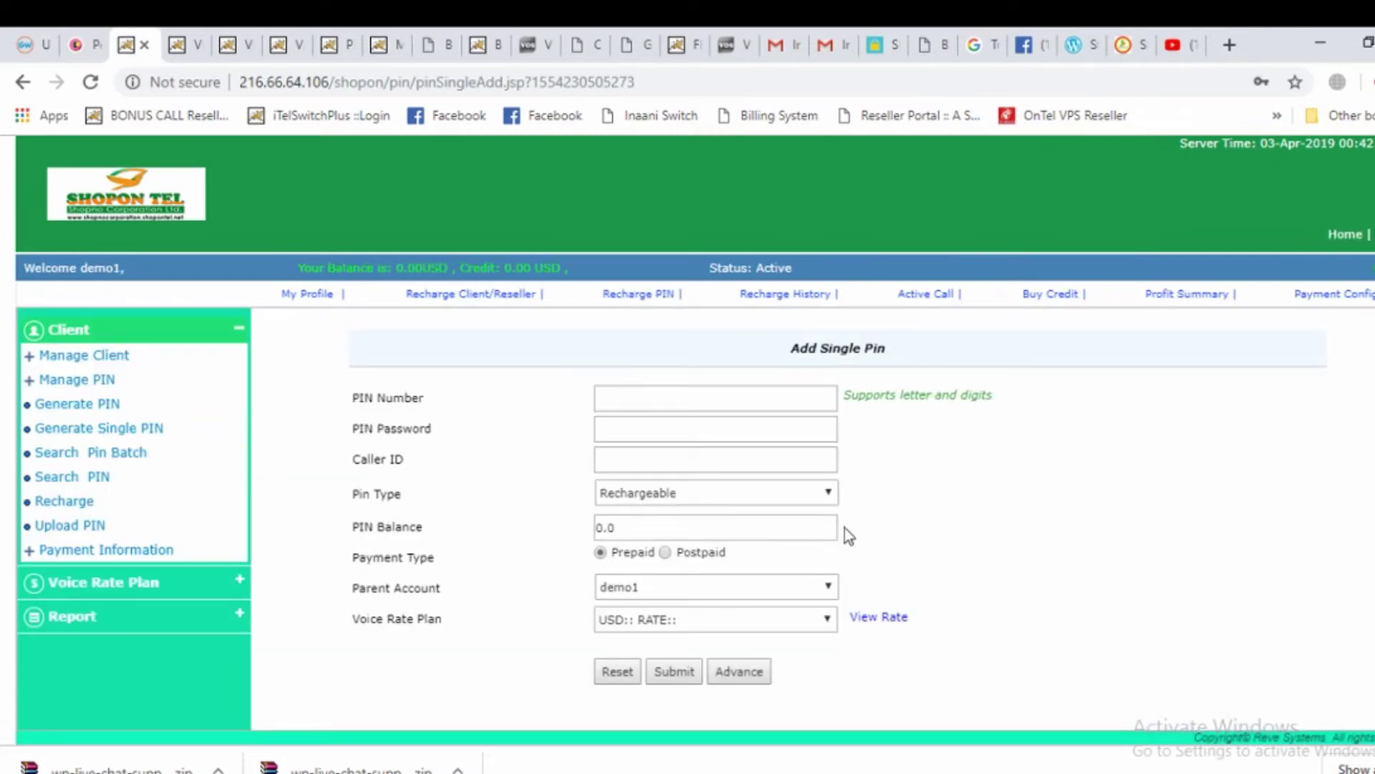
left_click(628, 398)
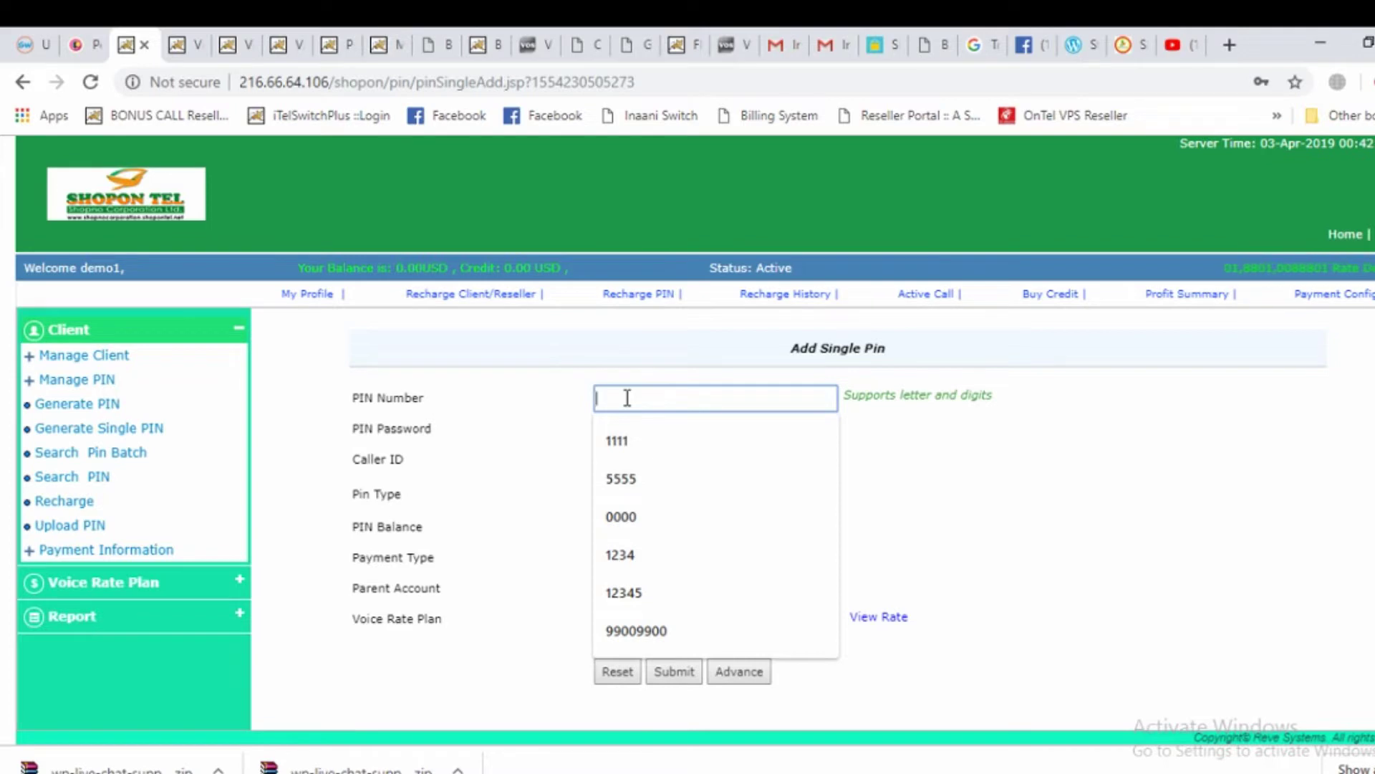
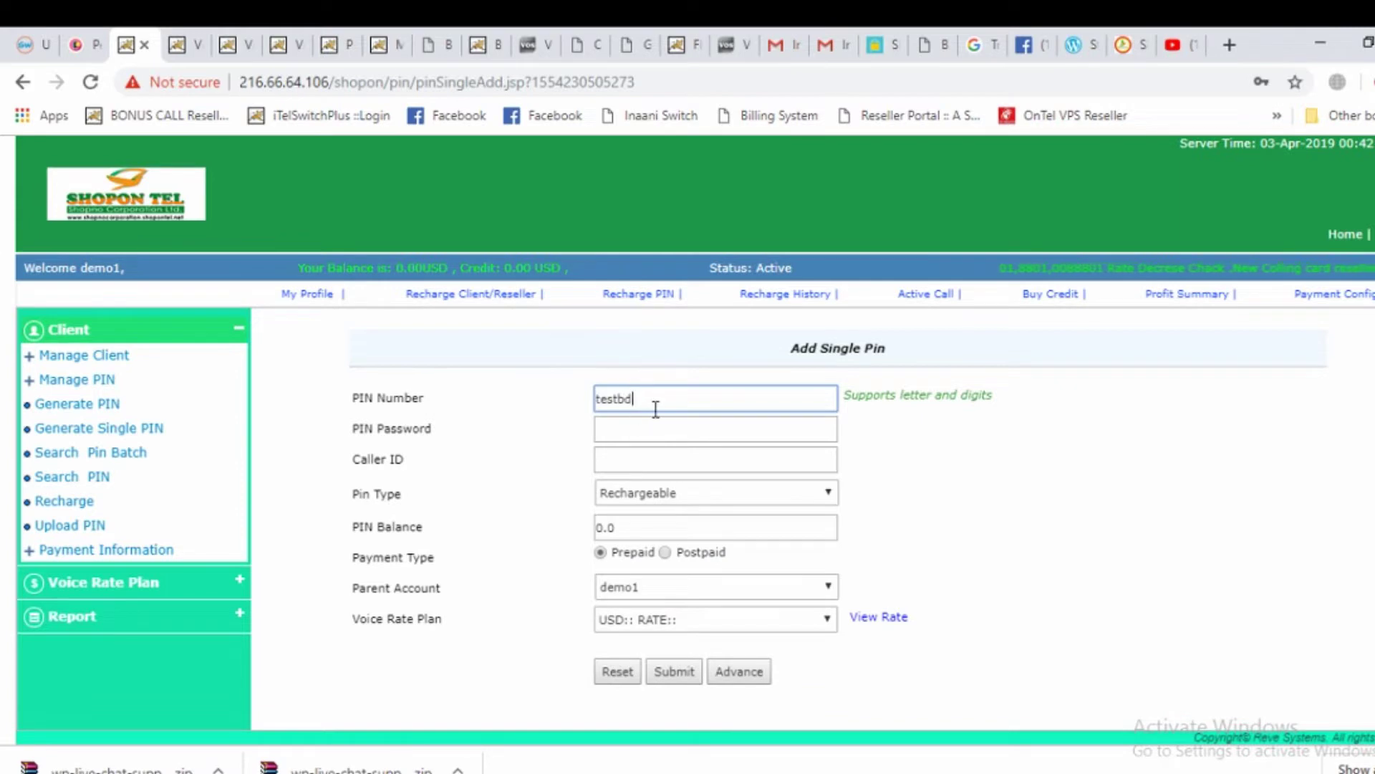
left_click_drag(649, 405, 593, 399)
left_click(711, 396)
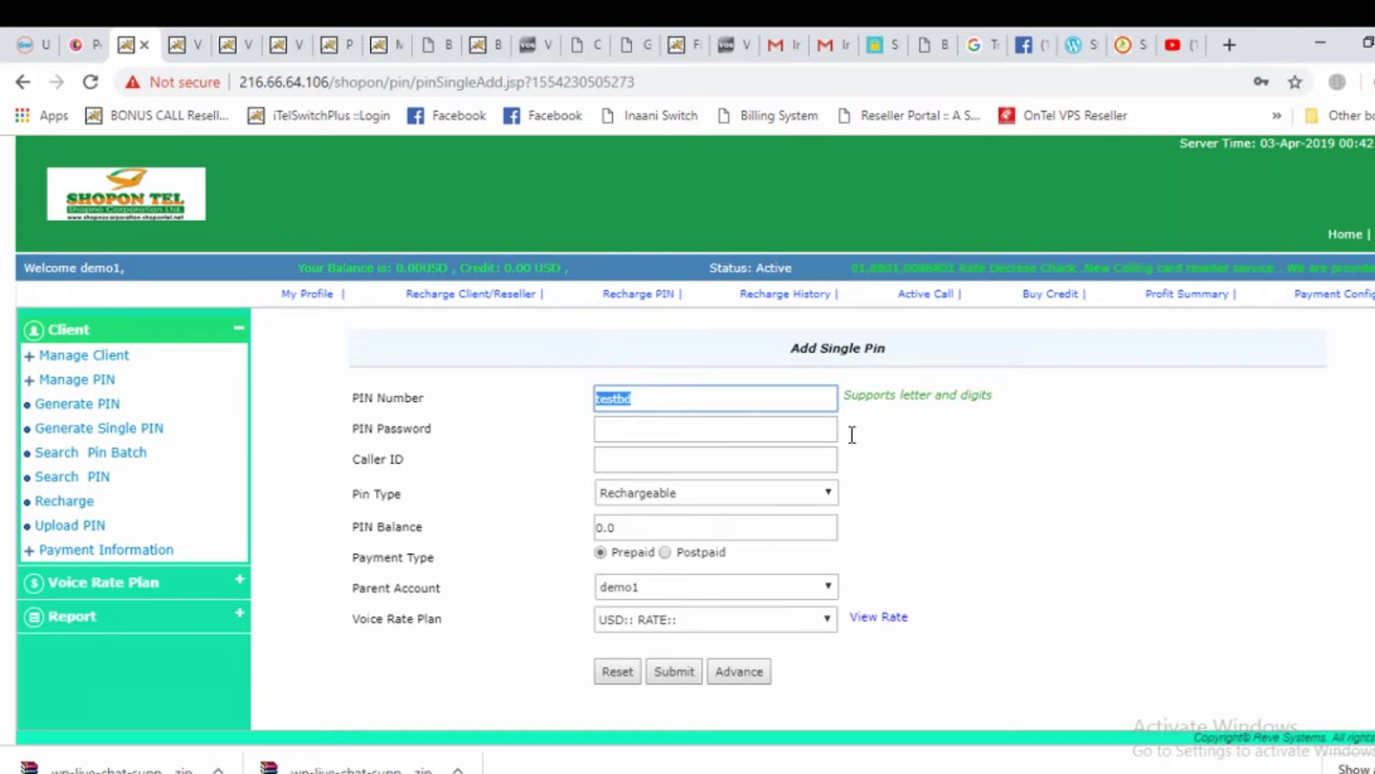
left_click(621, 429)
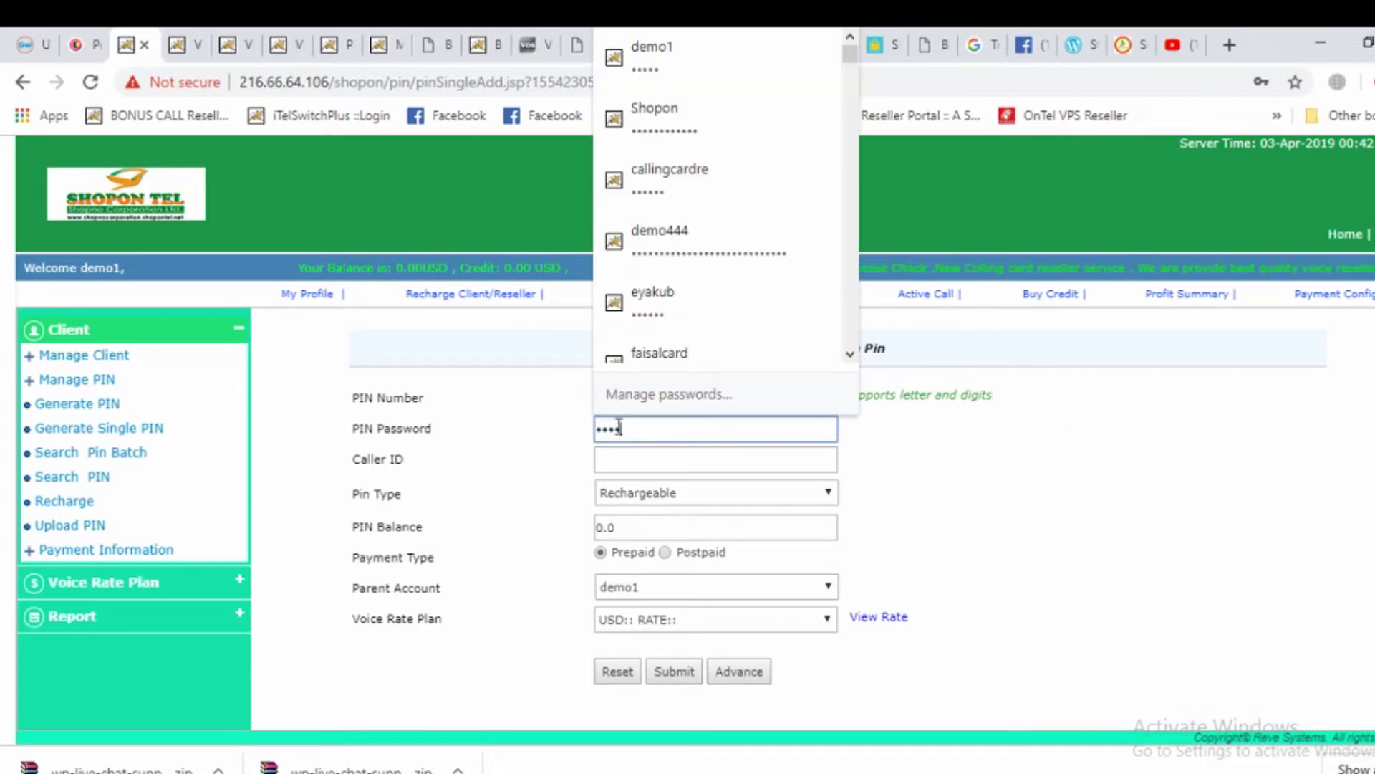
Enter caller ID 9900 and clear the default 0.0 PIN balance
left_click(628, 460)
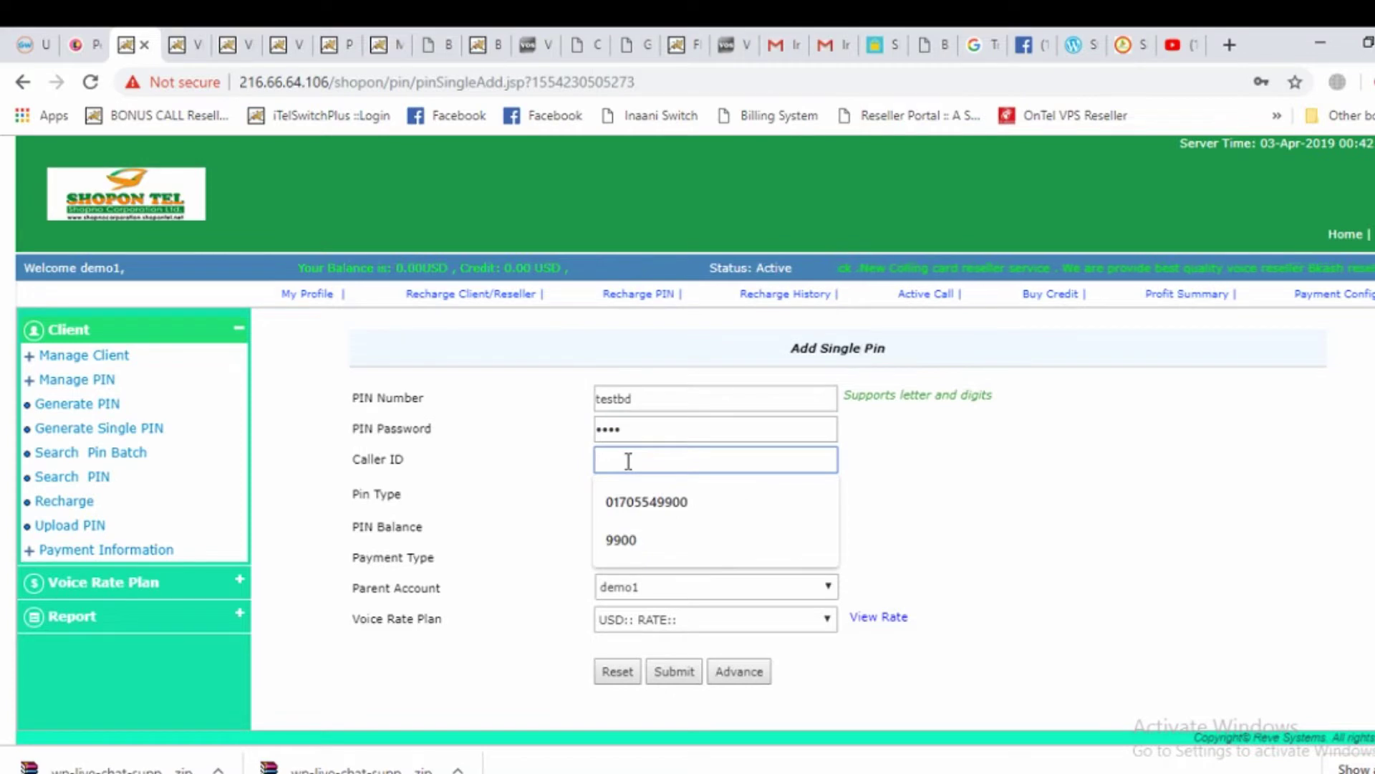
type("9900")
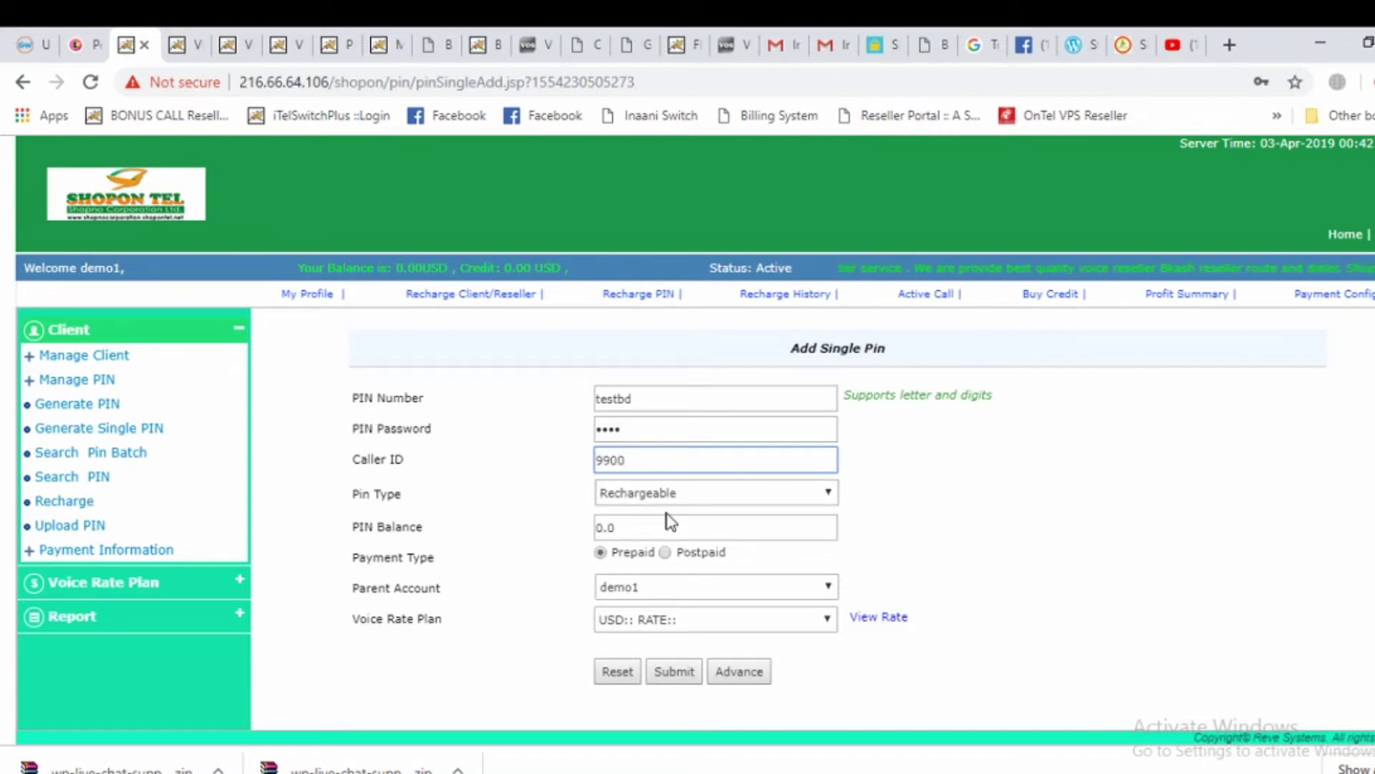
left_click(627, 526)
key("BackSpace")
key("BackSpace")
key("BackSpace")
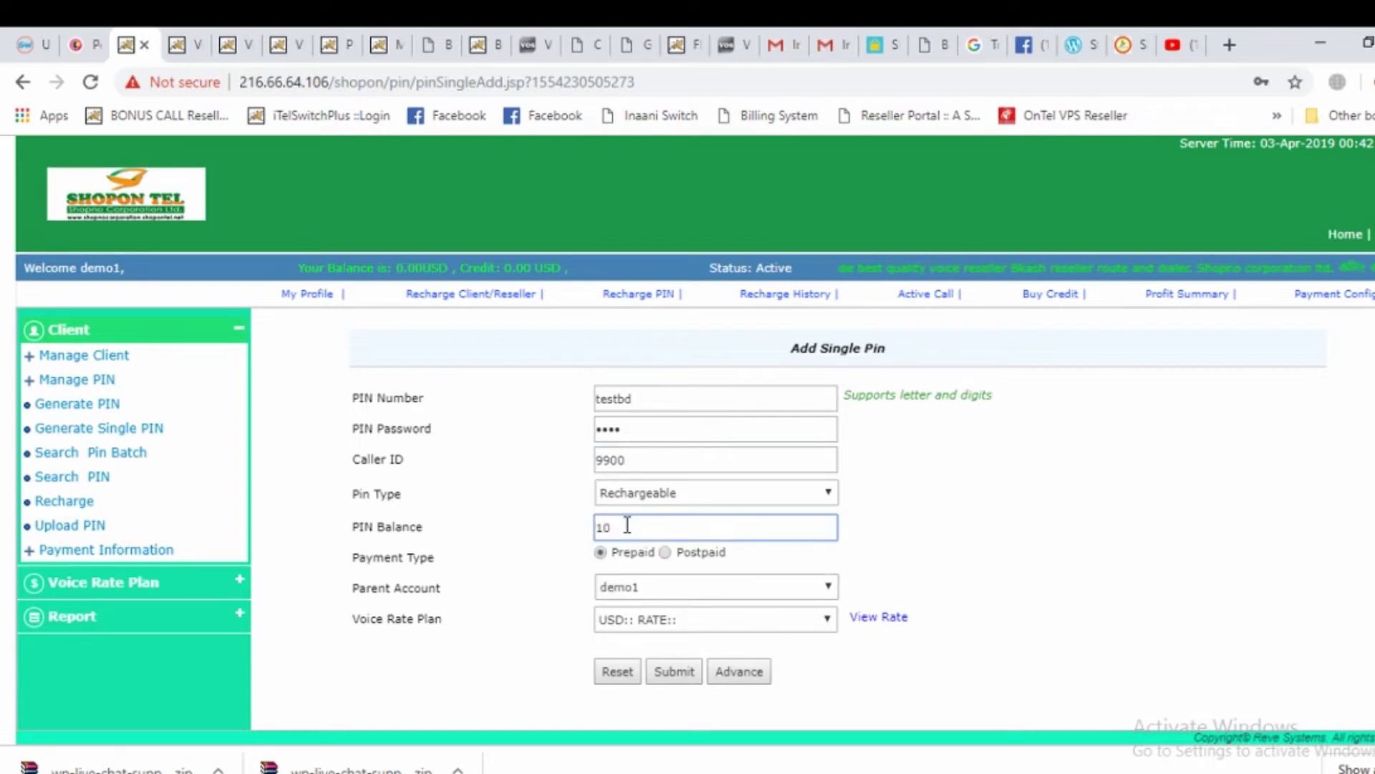
key("BackSpace")
key("BackSpace")
Set the PIN balance to 10, leaving the parent account demo1 unchanged
type("10")
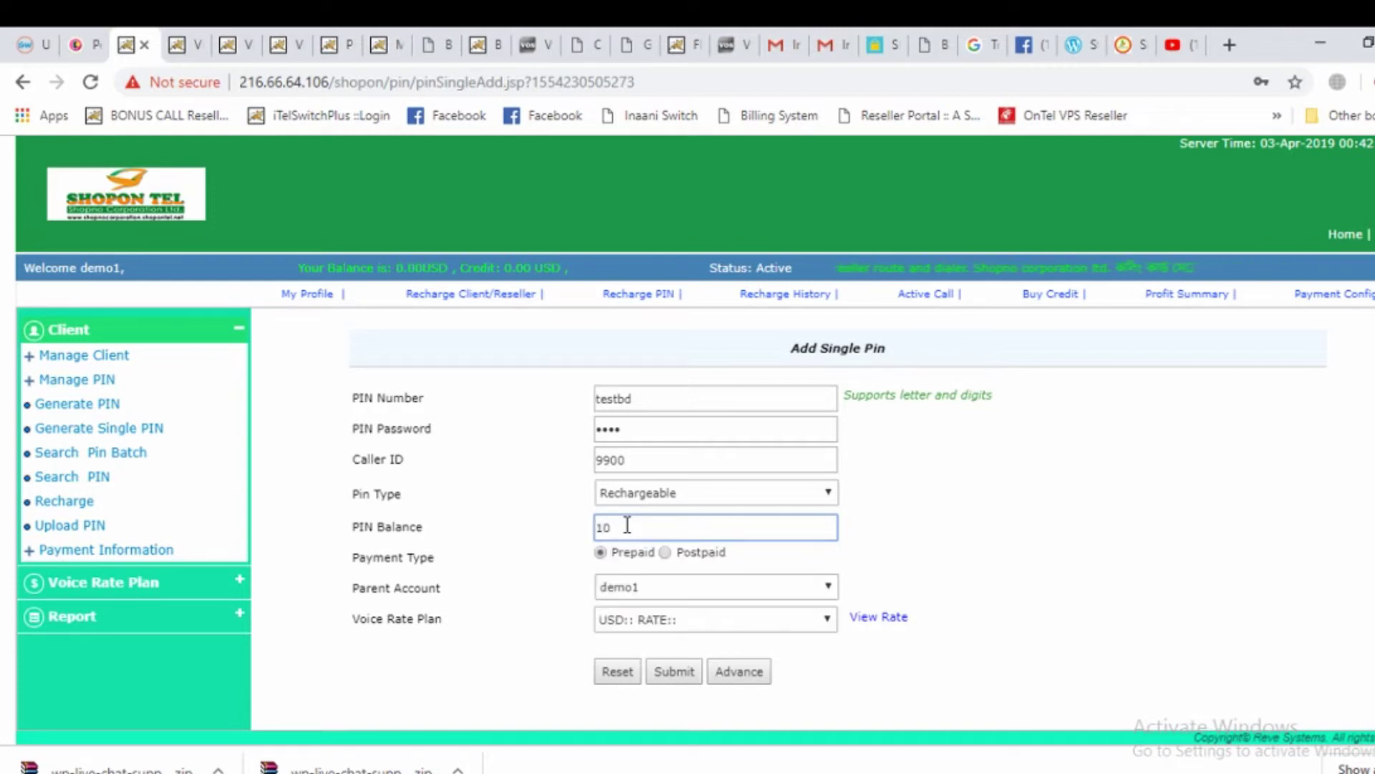
left_click(1017, 530)
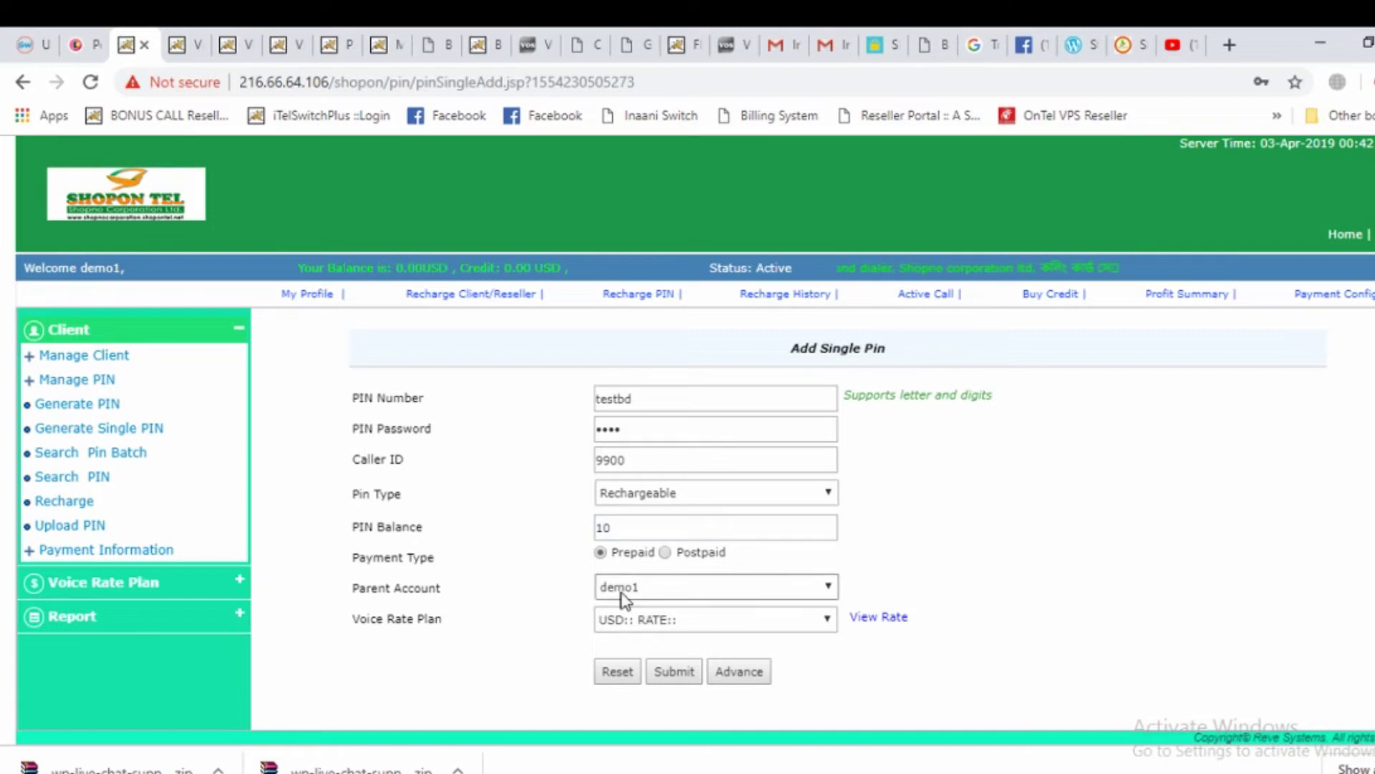
left_click(793, 589)
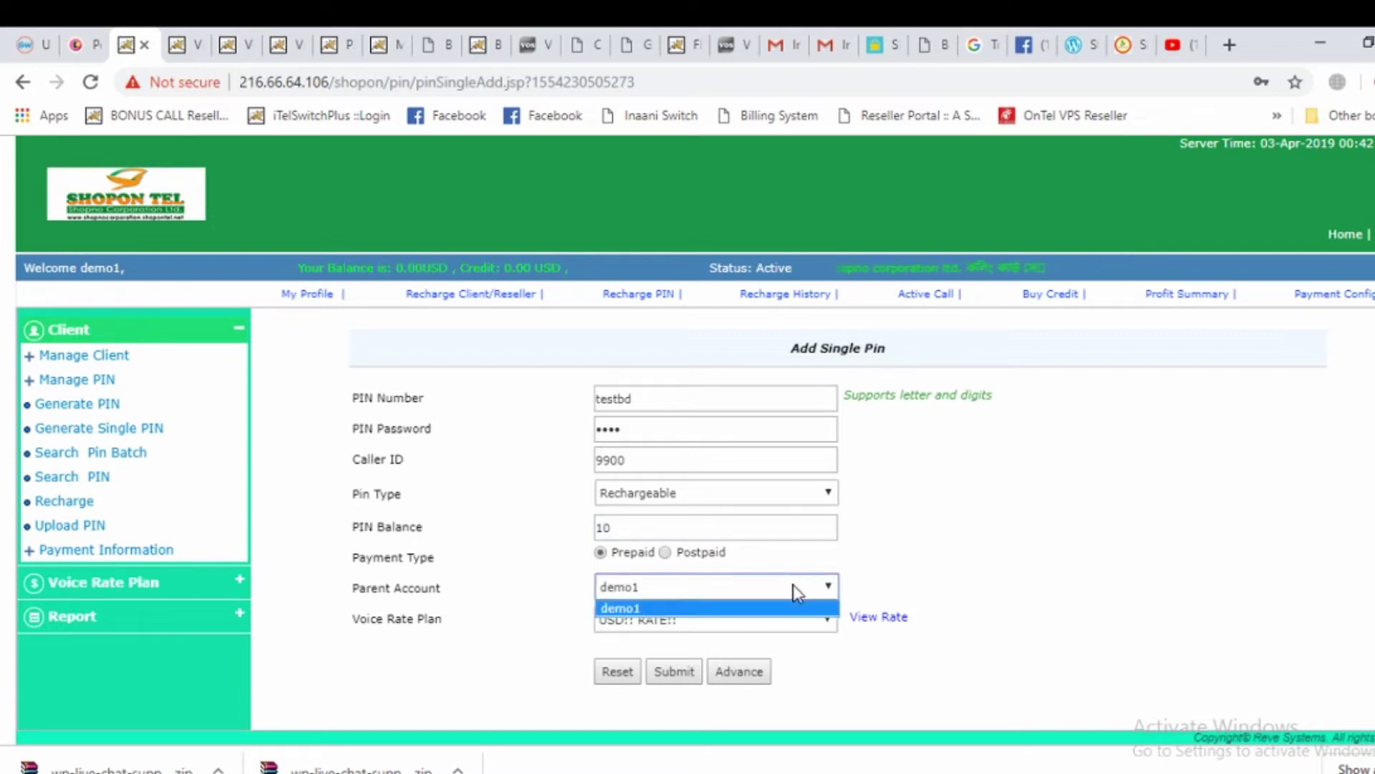
left_click(794, 590)
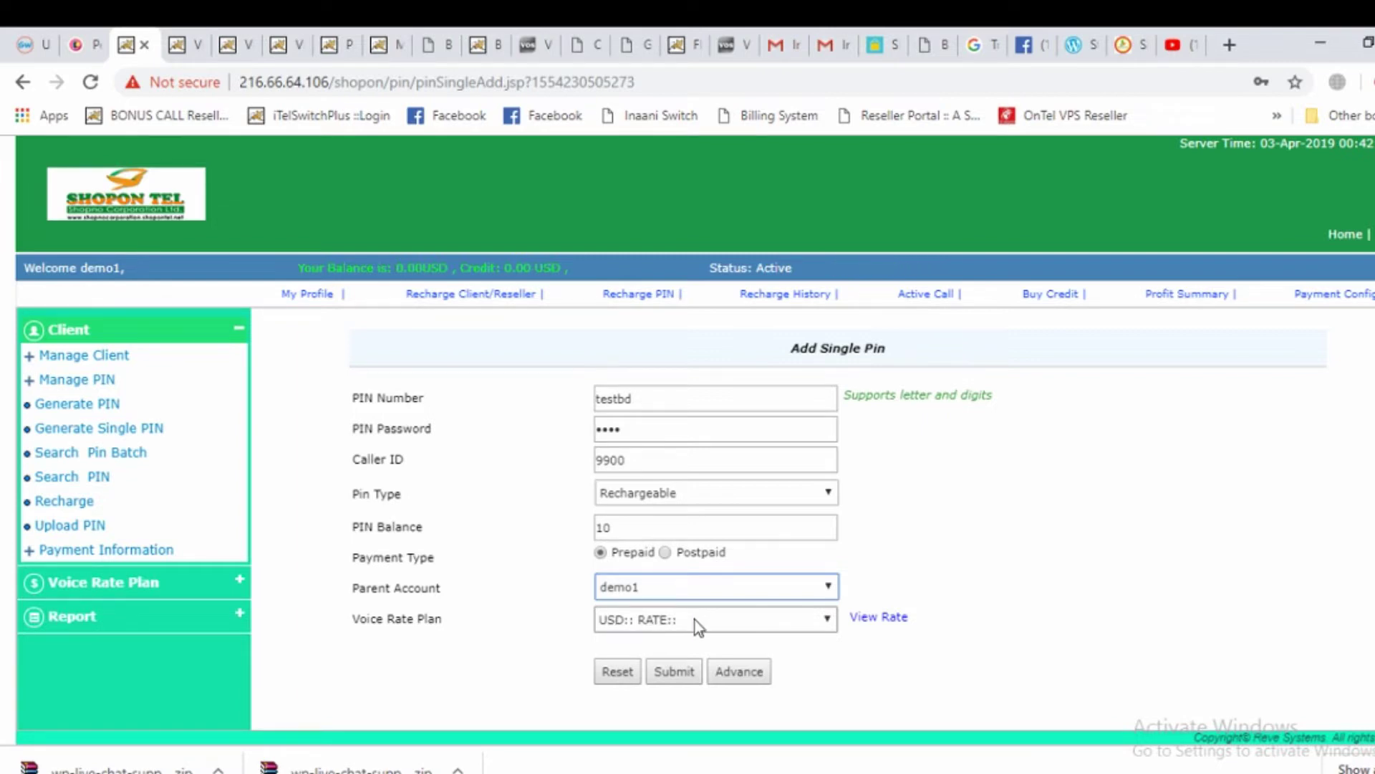
left_click(695, 621)
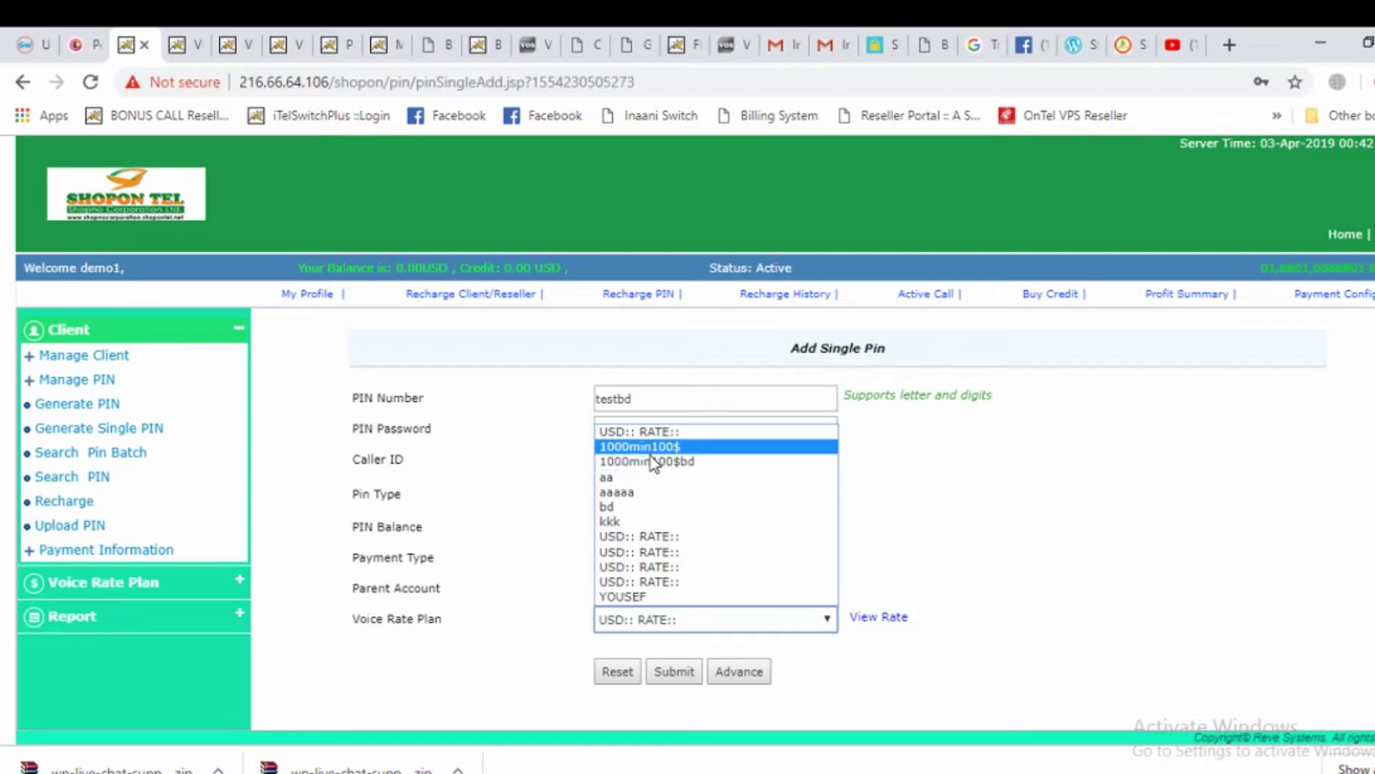
left_click(657, 620)
left_click(663, 628)
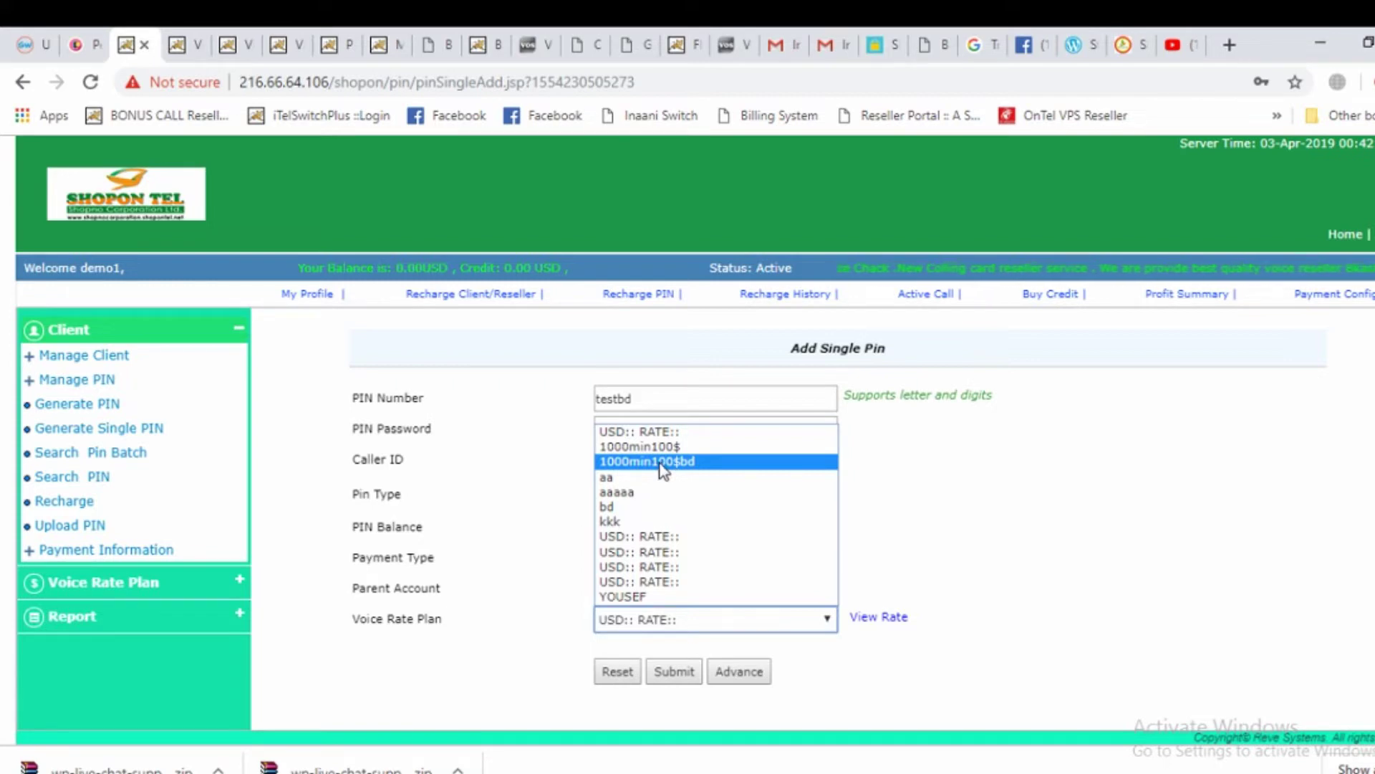
left_click(659, 468)
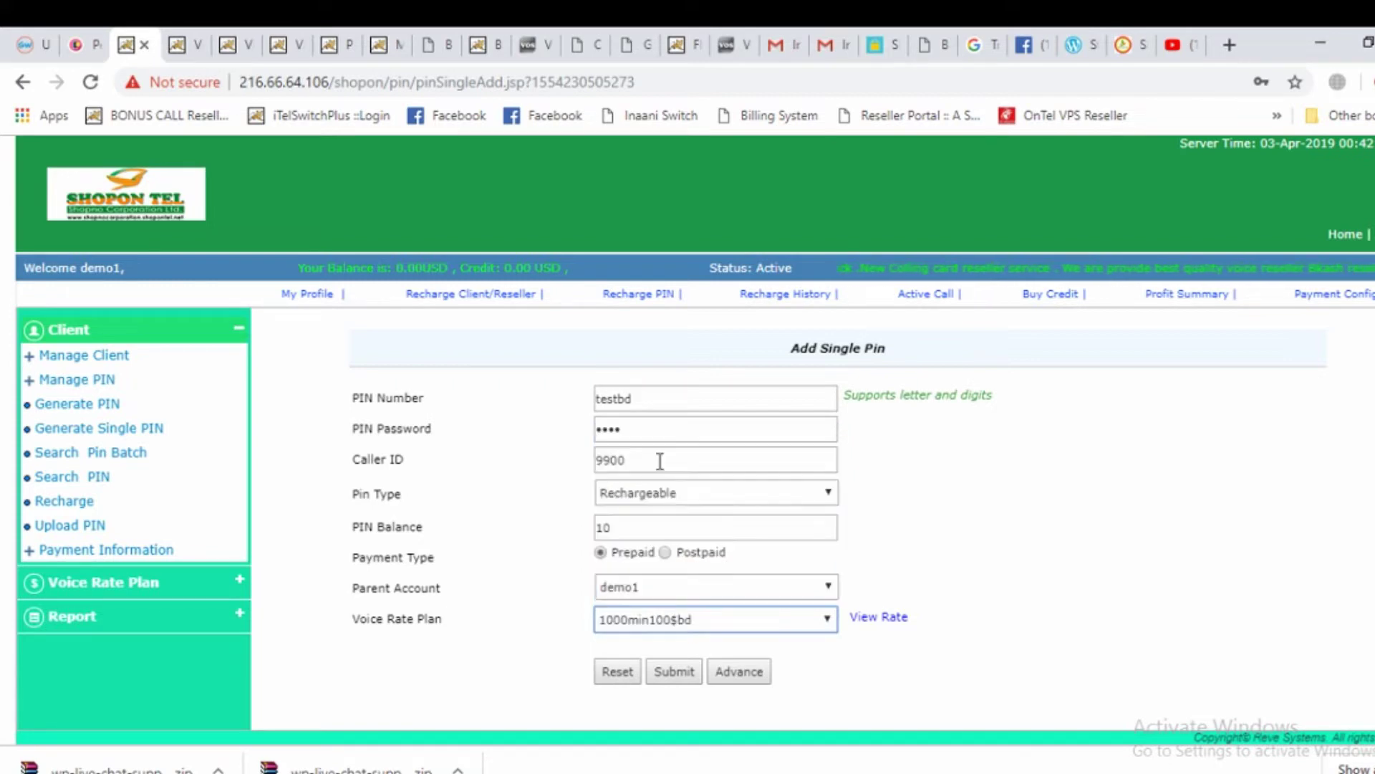
left_click(674, 672)
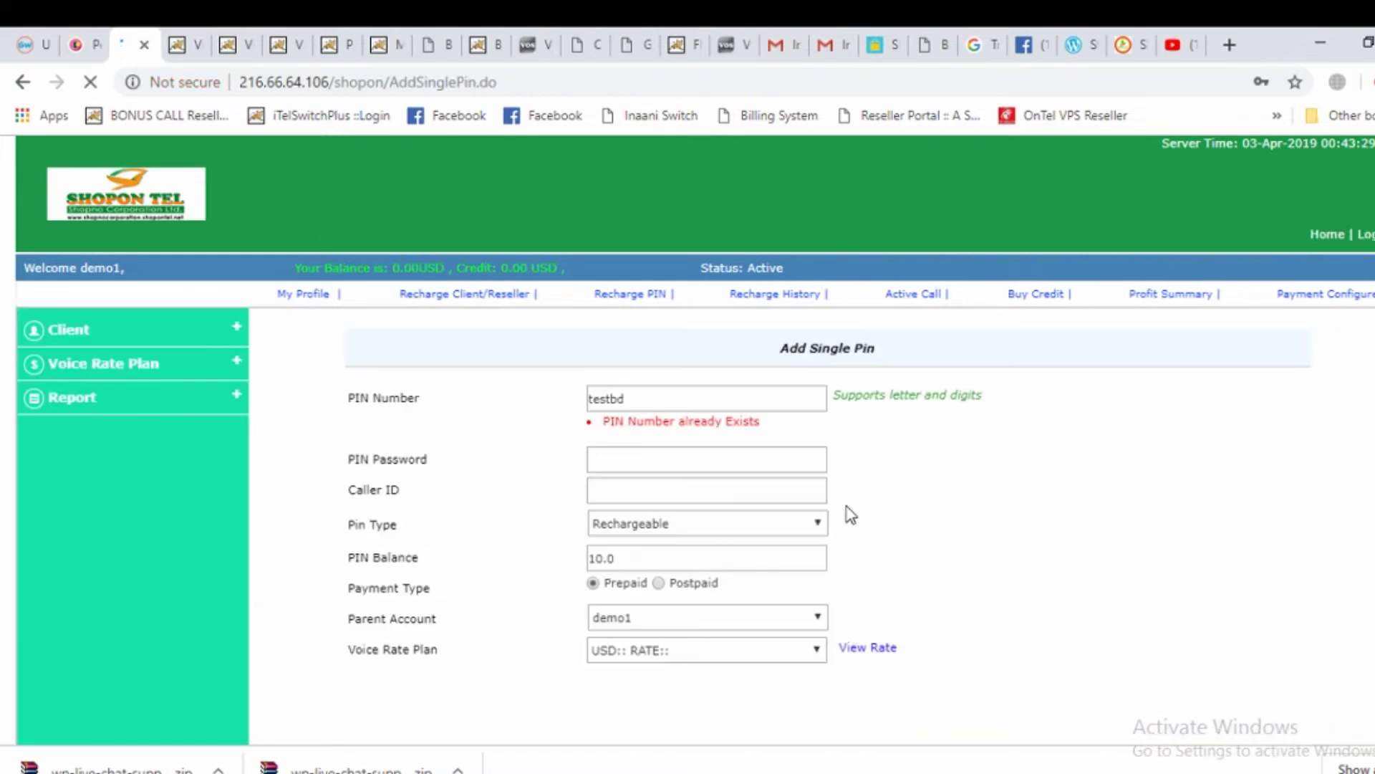
left_click(646, 397)
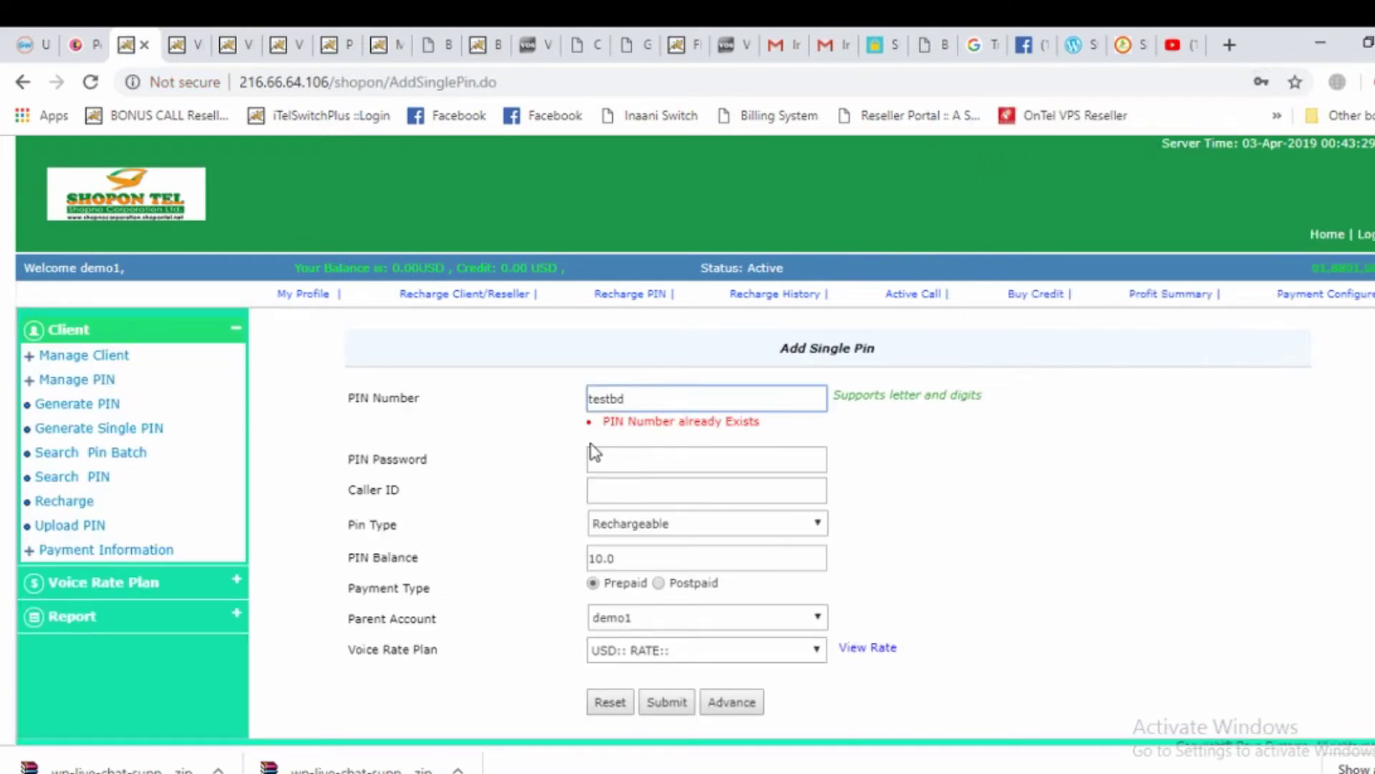
left_click_drag(604, 421, 774, 435)
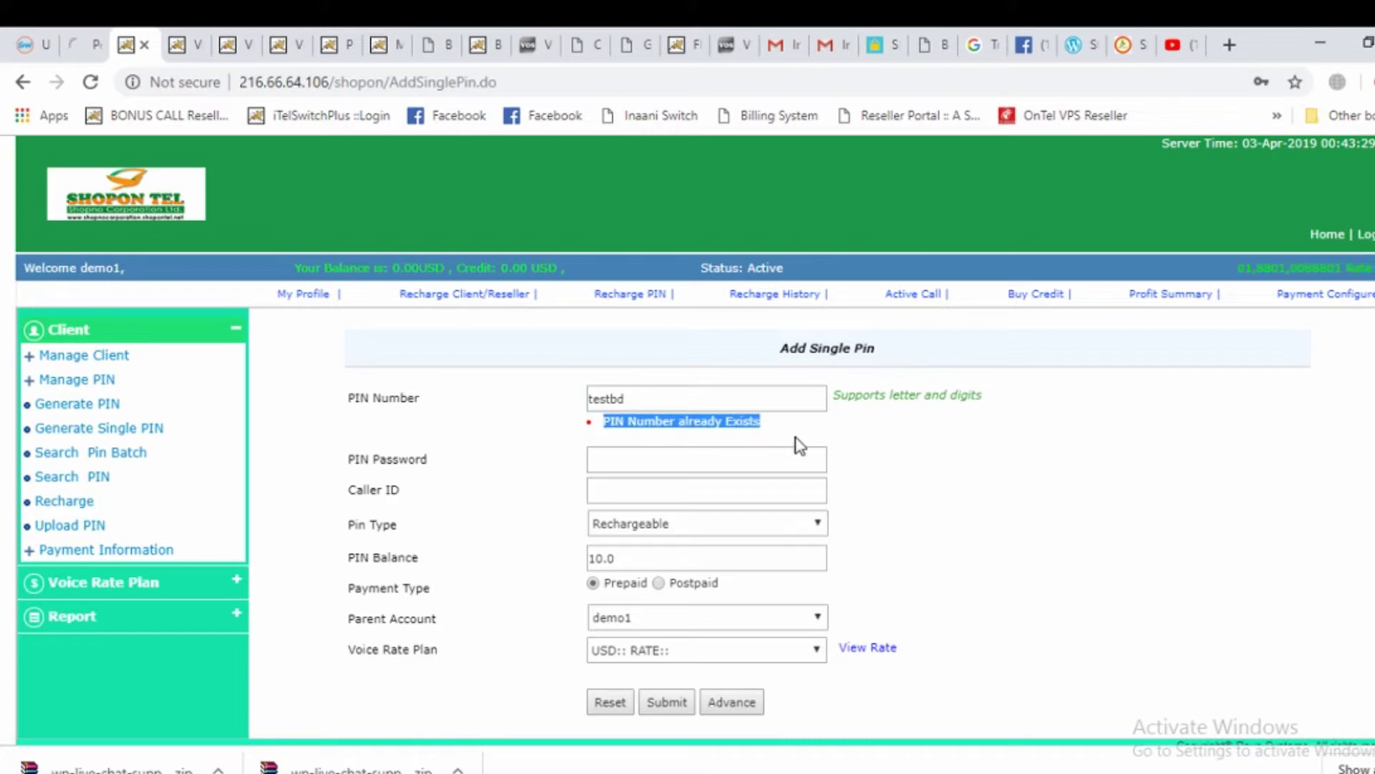
left_click(663, 399)
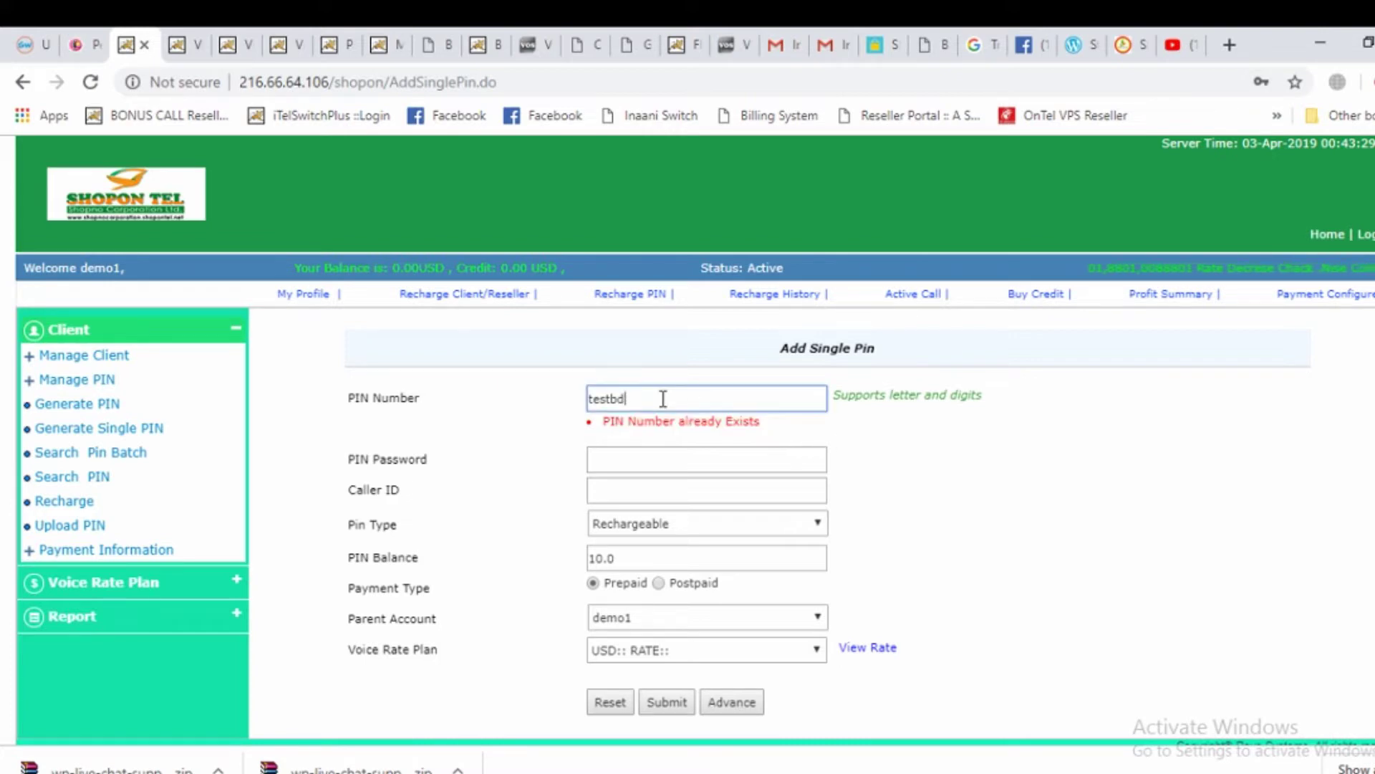
left_click(642, 460)
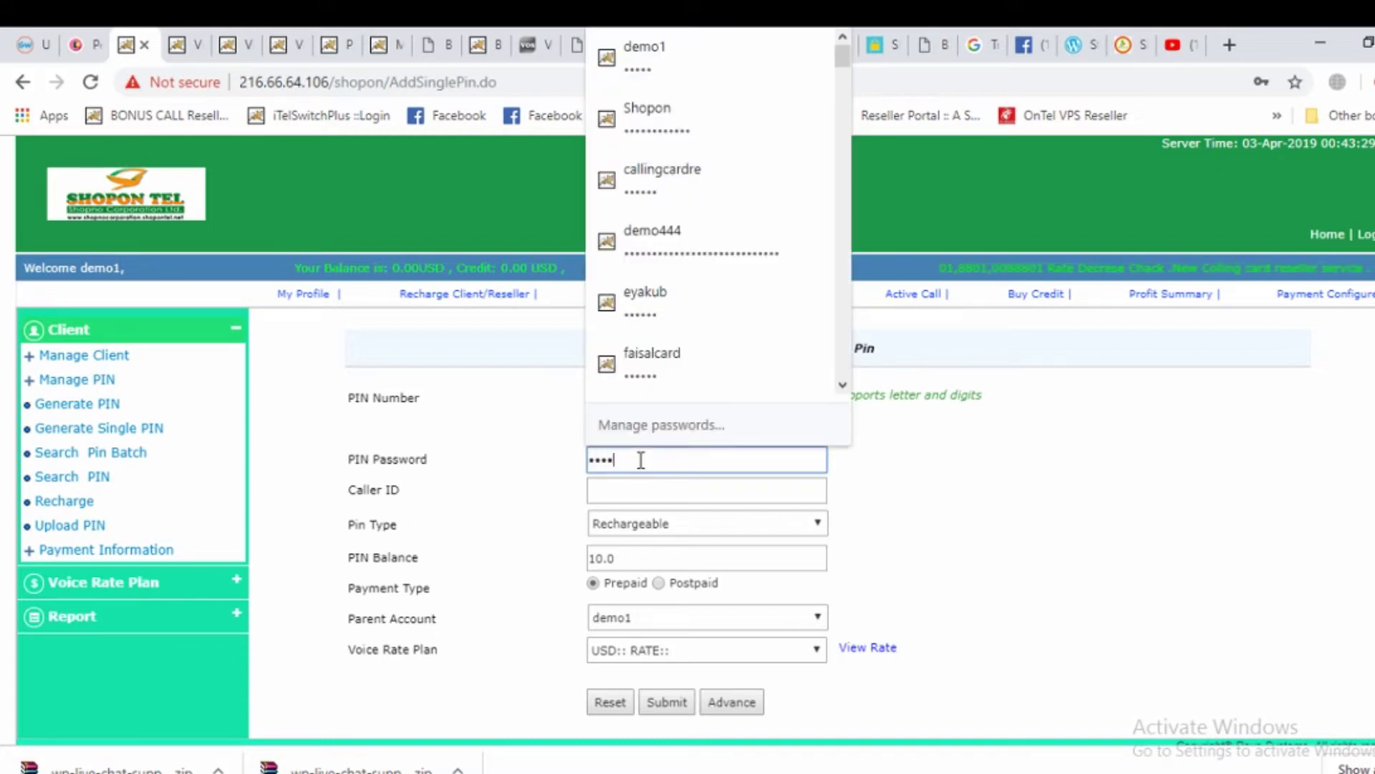
left_click(637, 490)
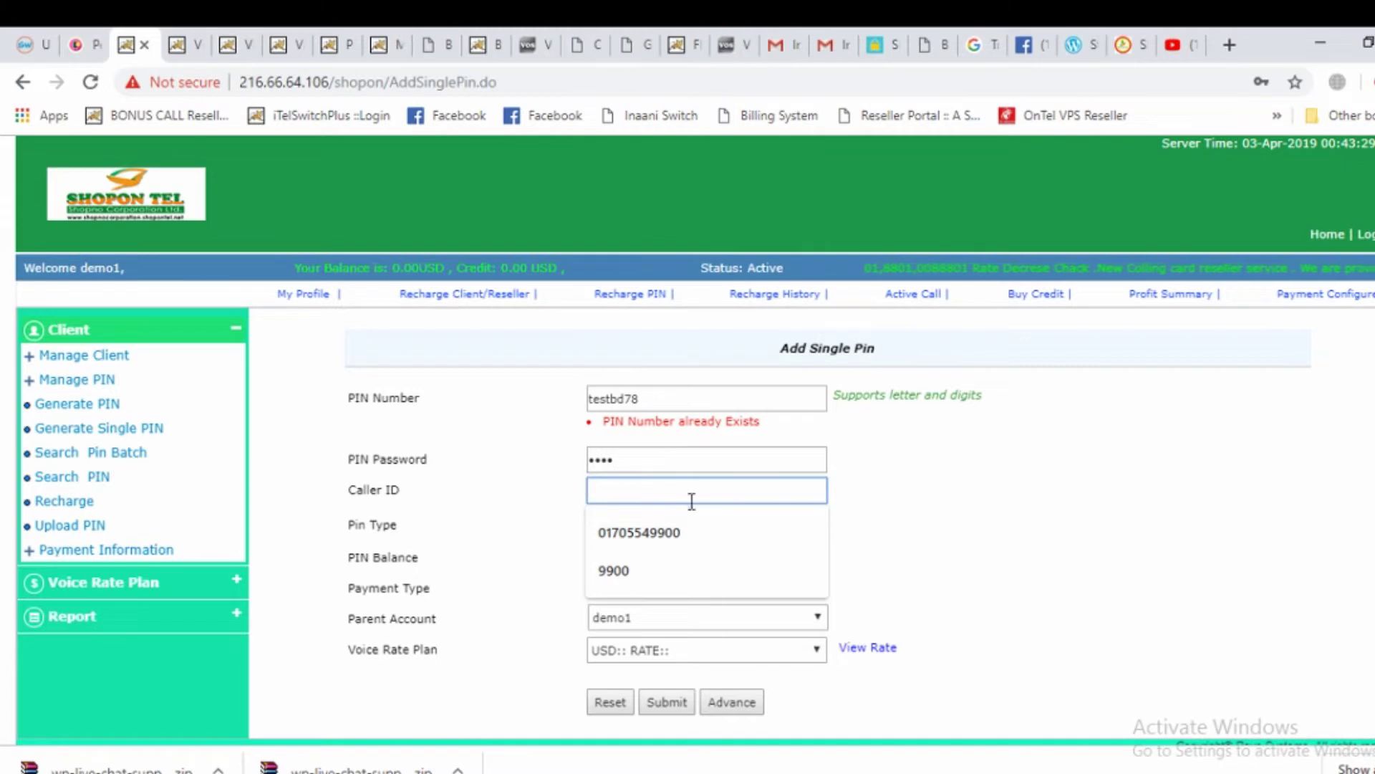
left_click(1065, 519)
scroll(1017, 588, "down", 1)
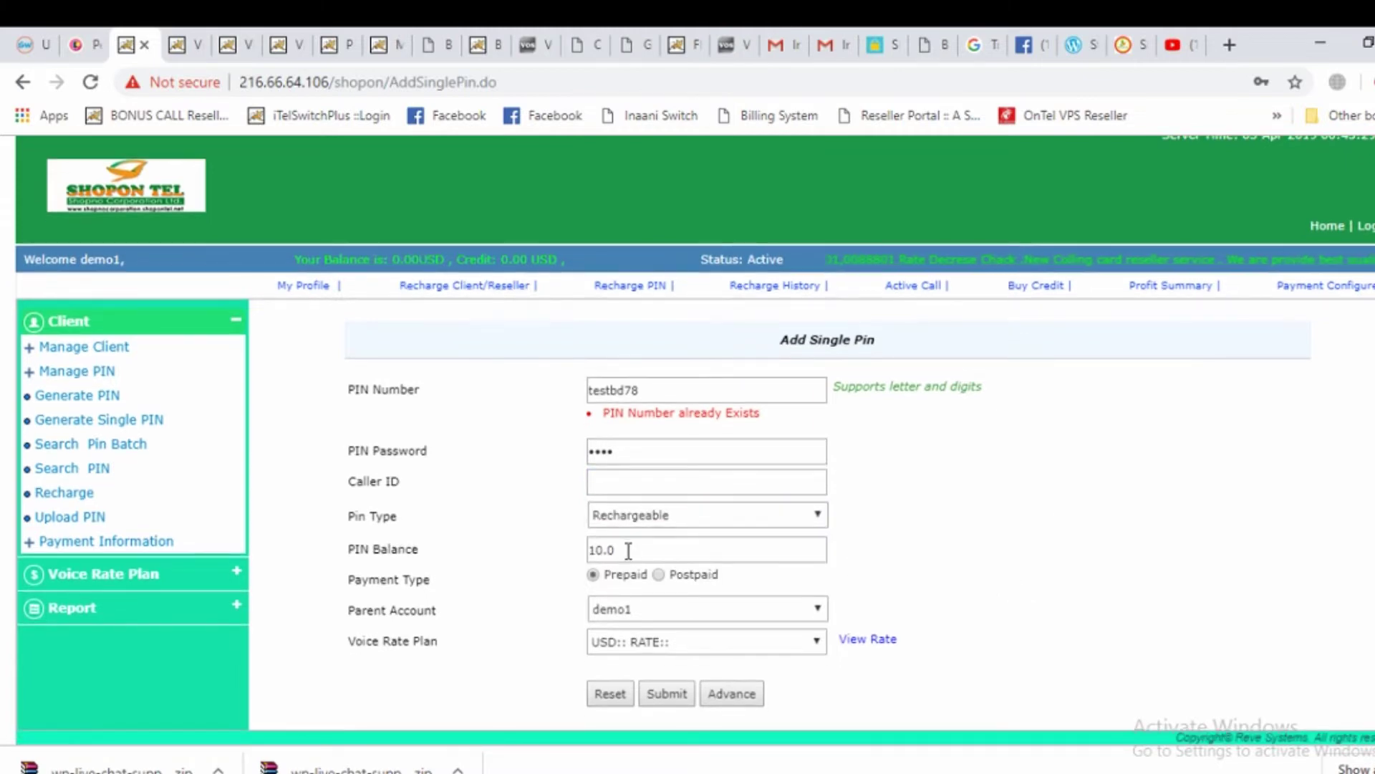
left_click(675, 645)
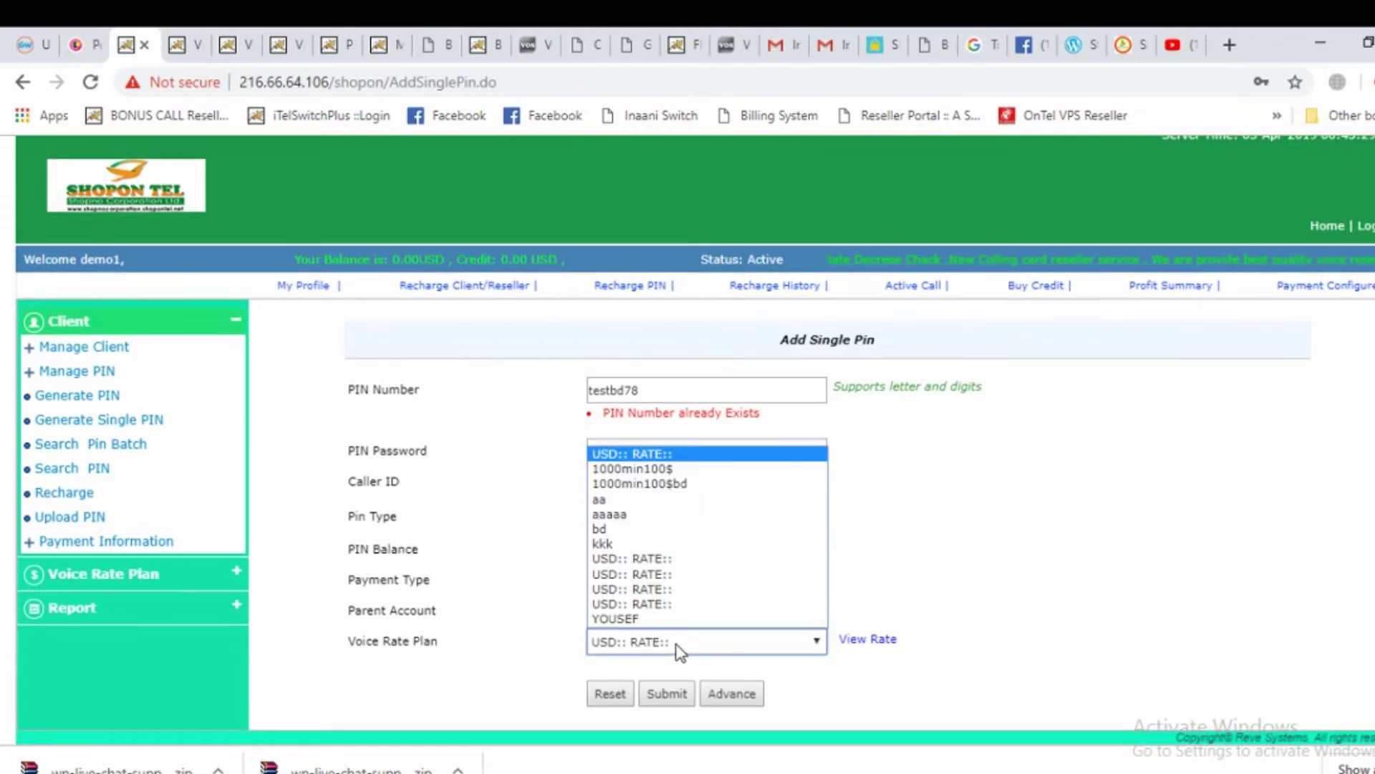
left_click(686, 484)
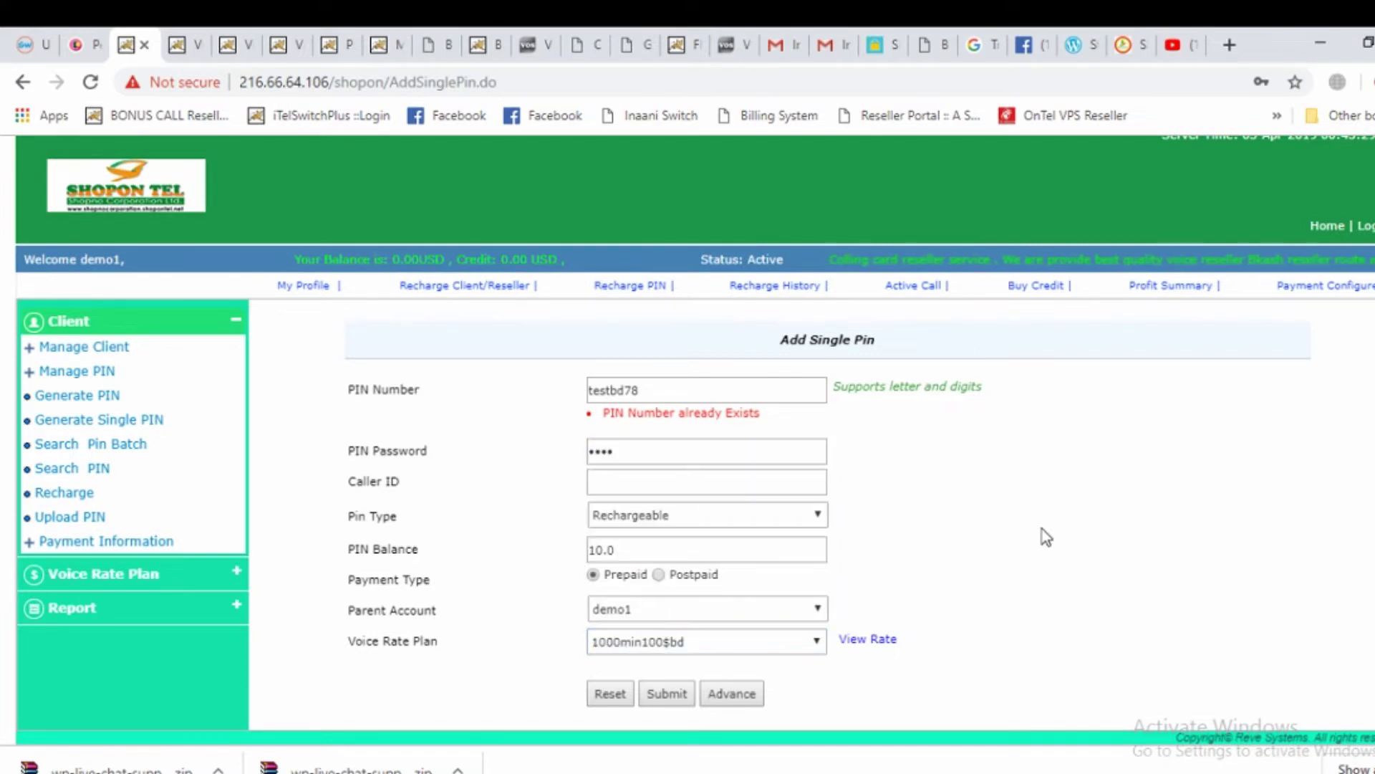
left_click(684, 694)
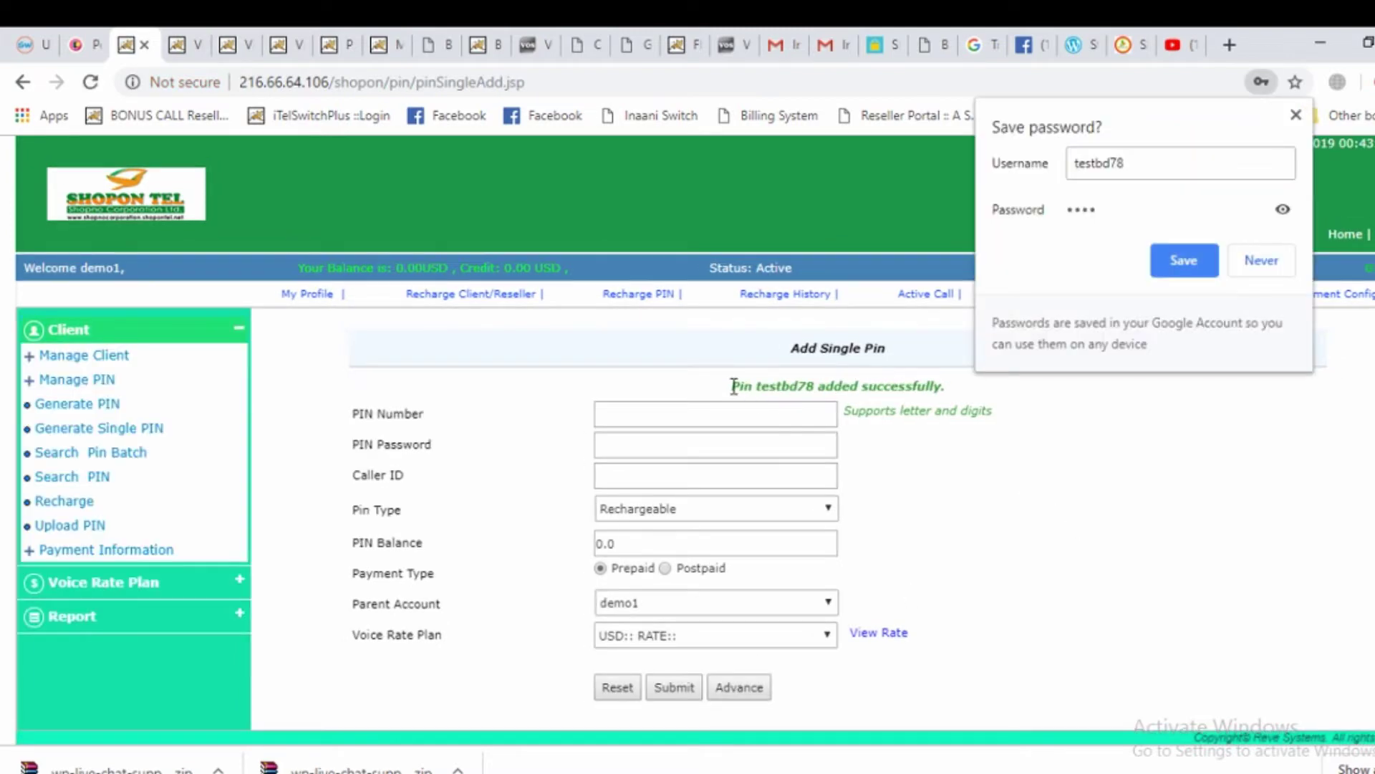
left_click_drag(731, 385, 908, 384)
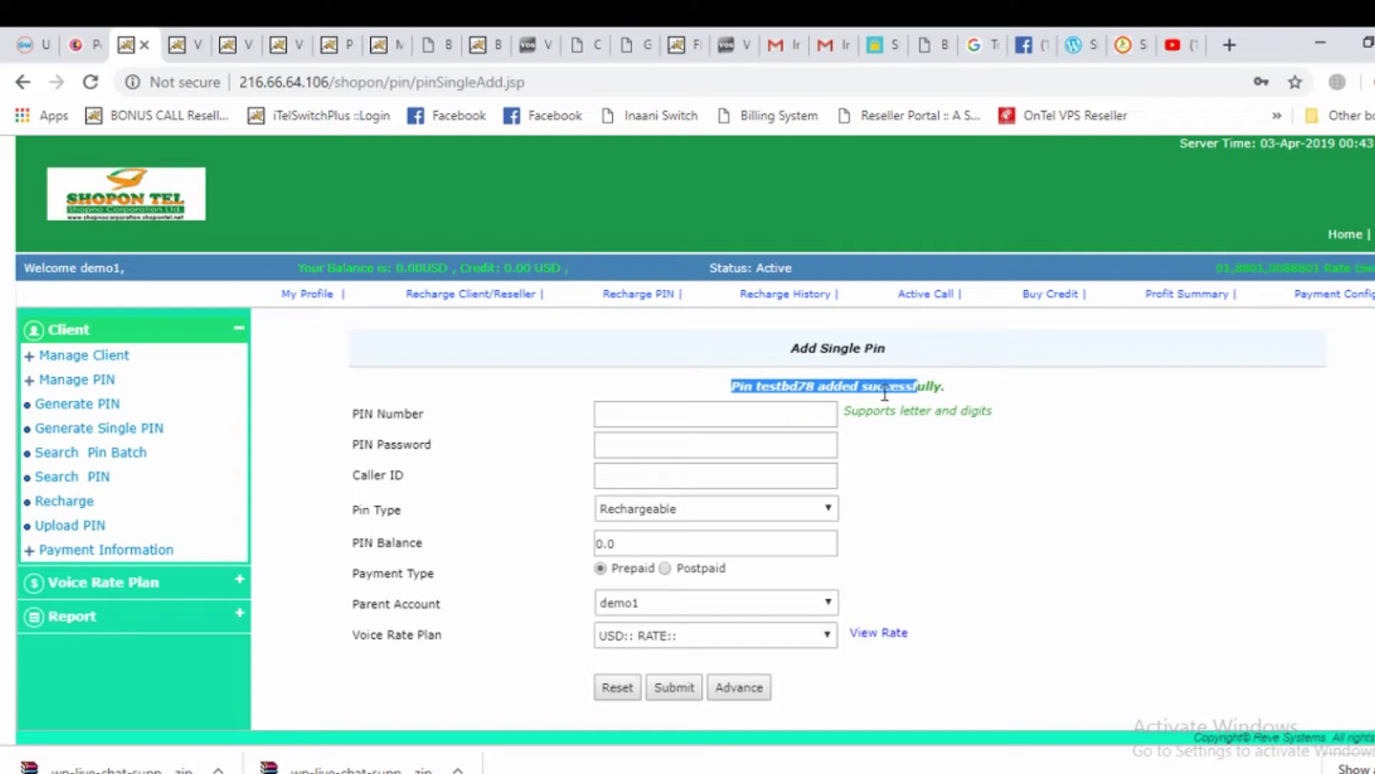
left_click_drag(950, 387, 691, 399)
left_click(1091, 388)
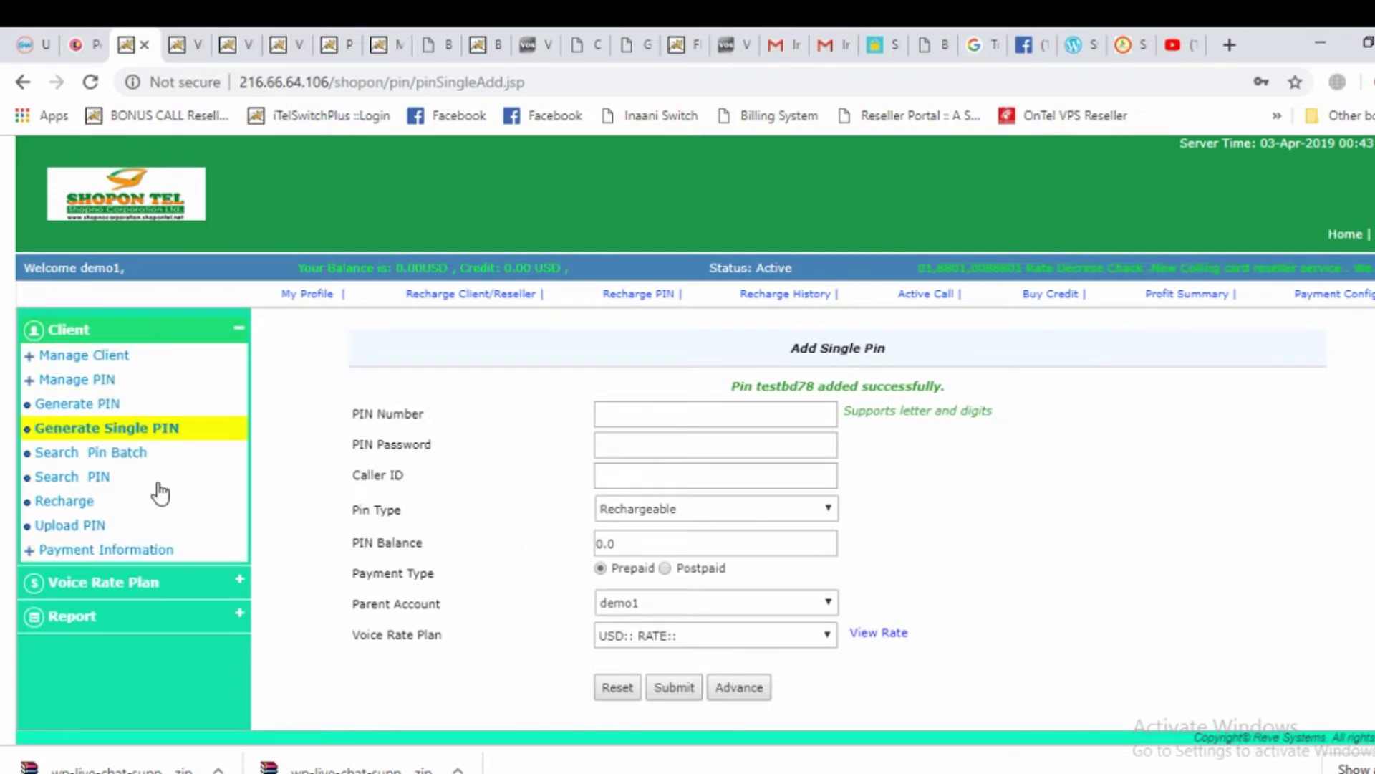
left_click(131, 430)
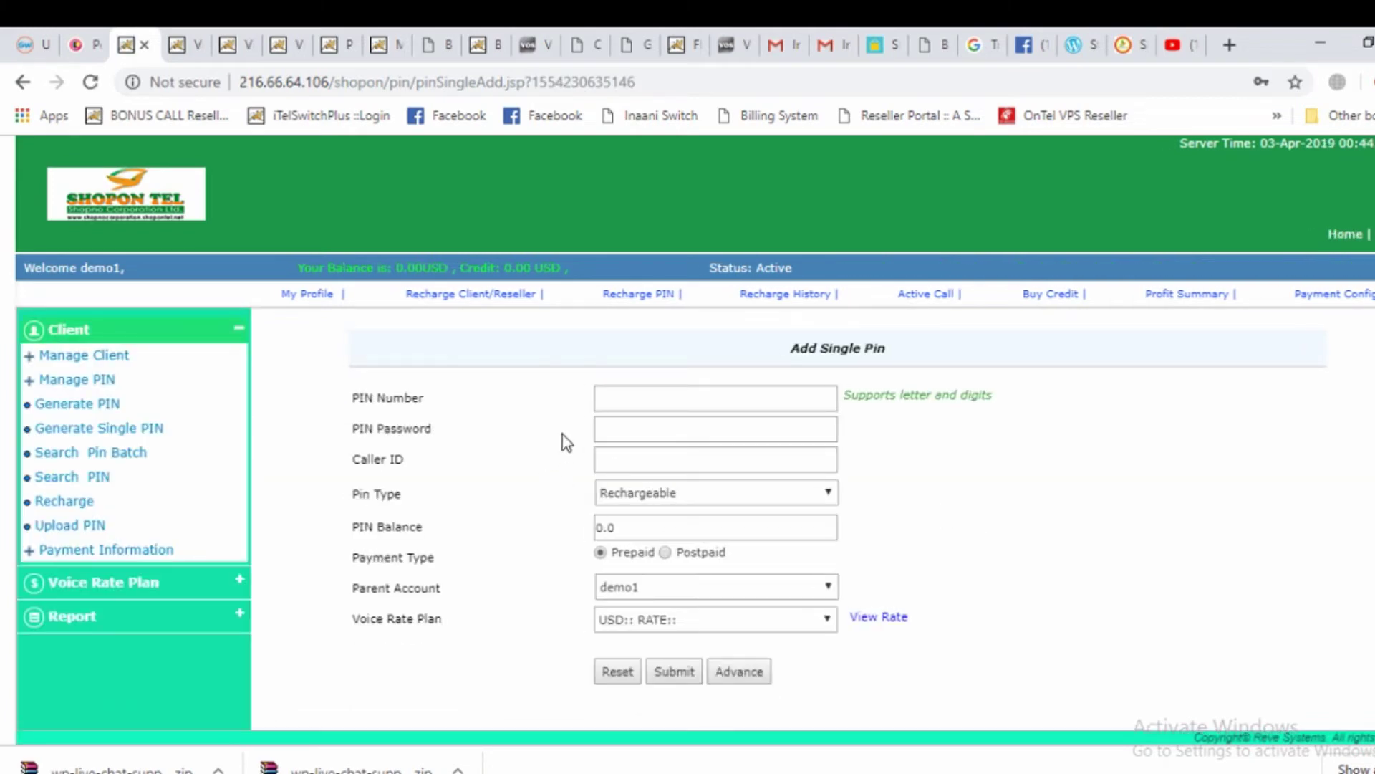
Enter PIN number test and a PIN password on the new form
left_click(626, 388)
type("ty")
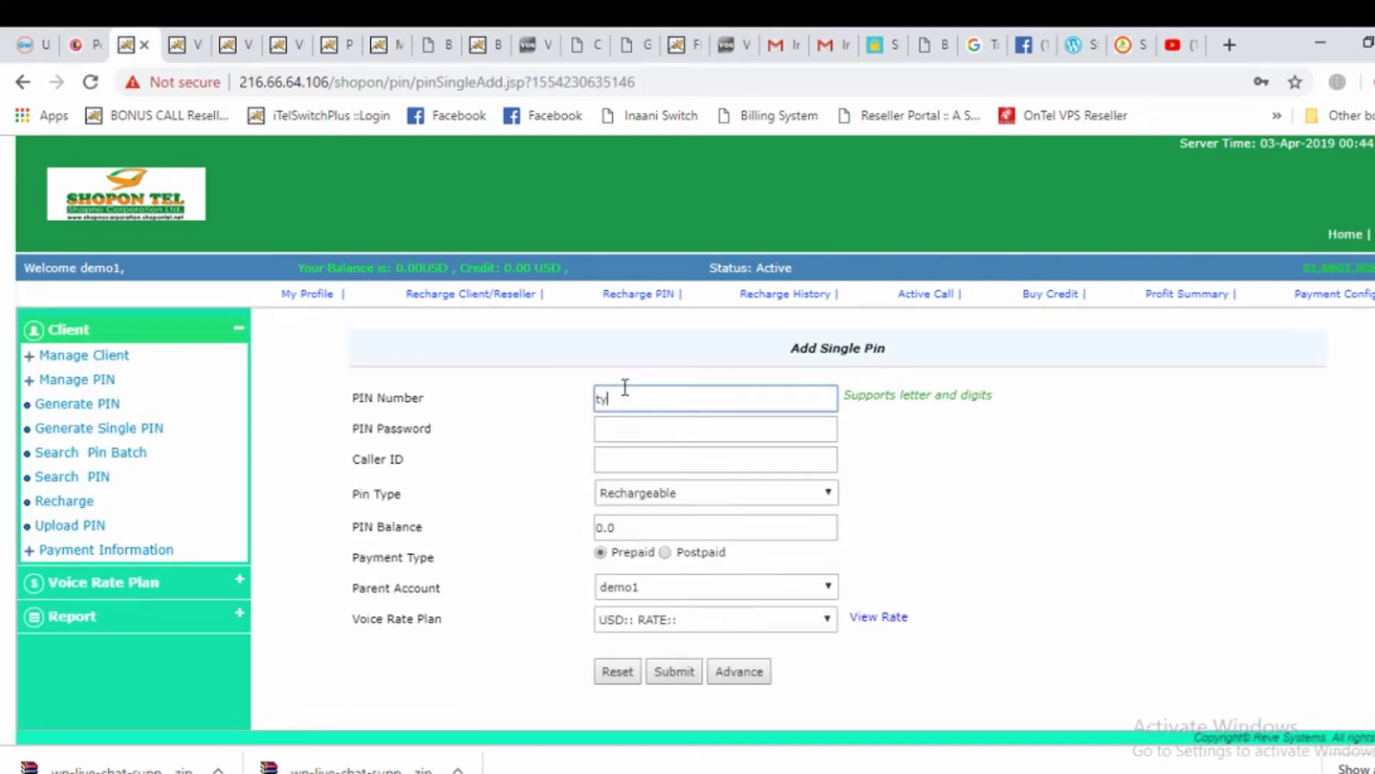
key("BackSpace")
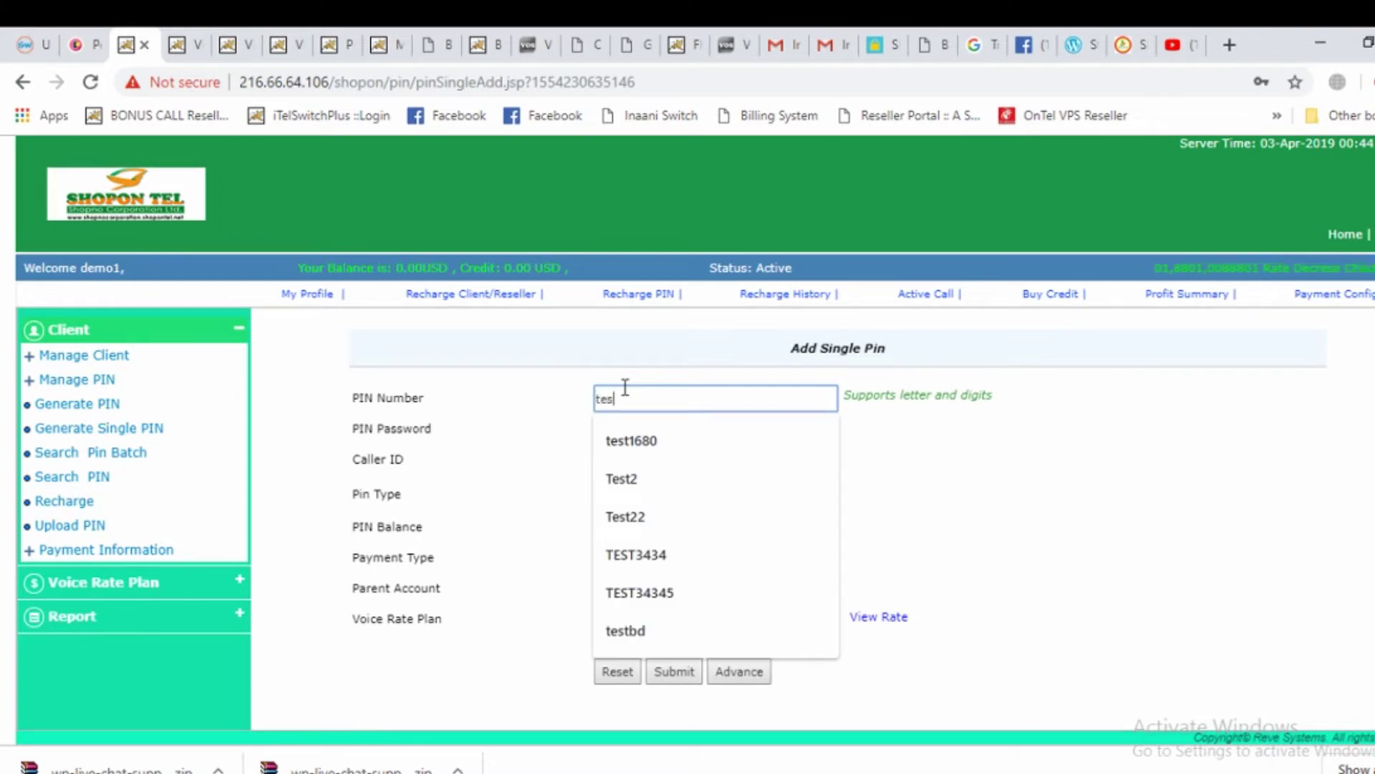
left_click(882, 486)
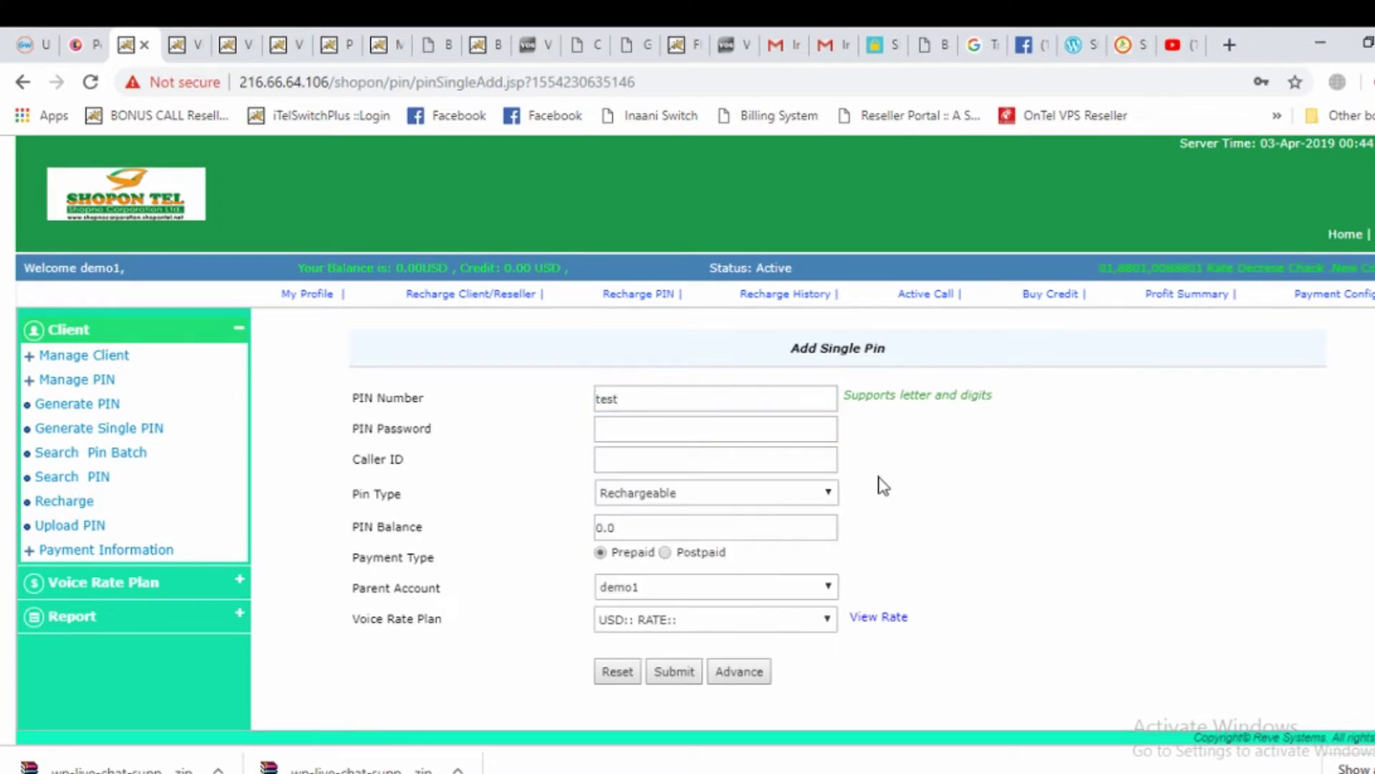
left_click(648, 424)
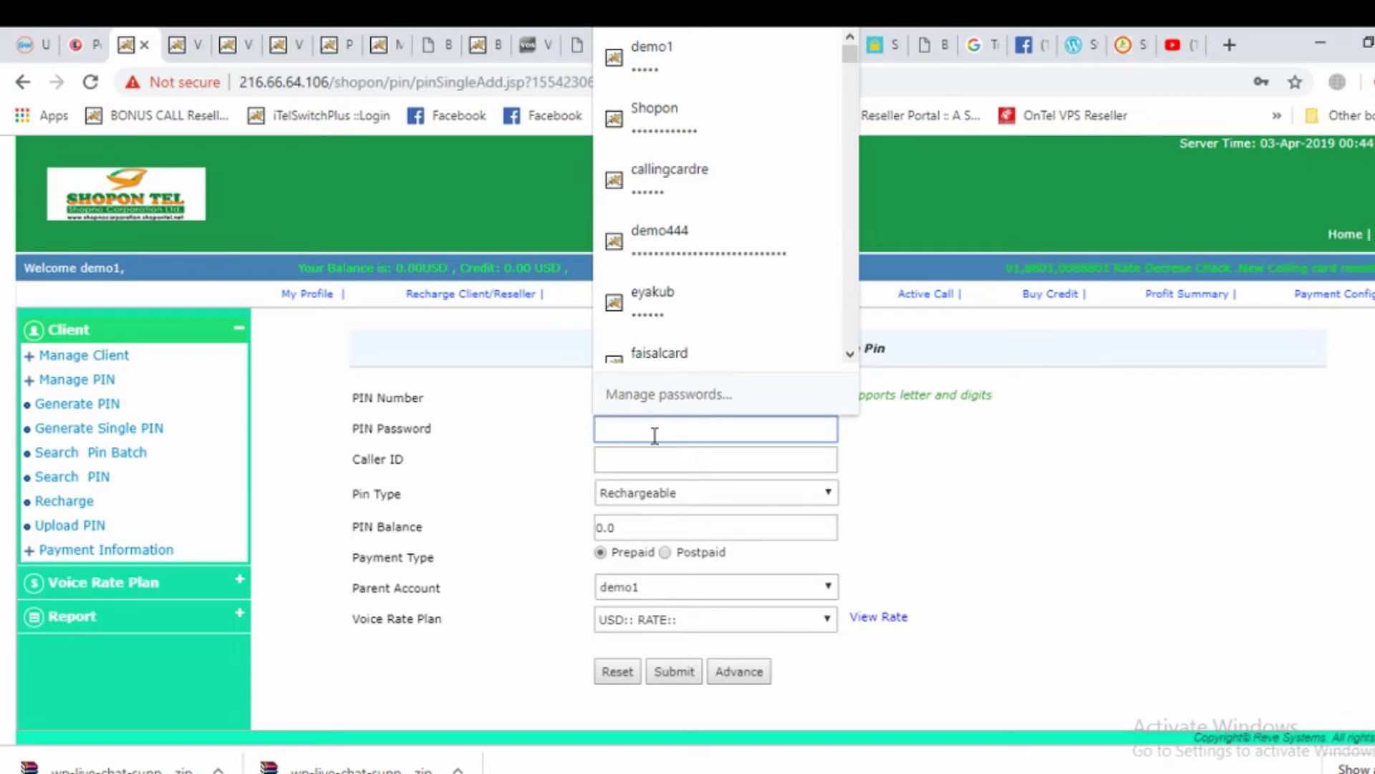
left_click(961, 478)
left_click(608, 459)
left_click(946, 527)
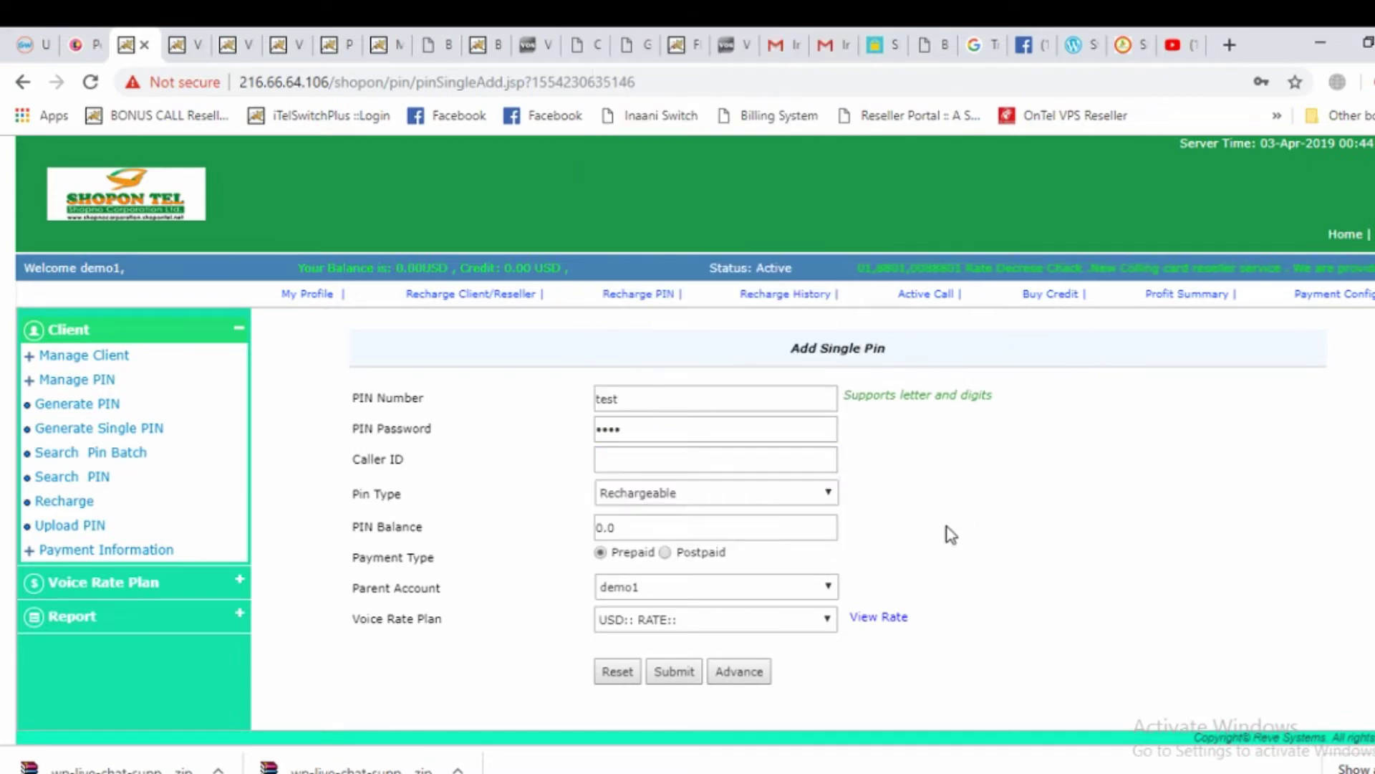
Keep the Rechargeable type, set balance 10, and choose the 1000min100$bd rate plan
left_click(662, 498)
left_click(1015, 504)
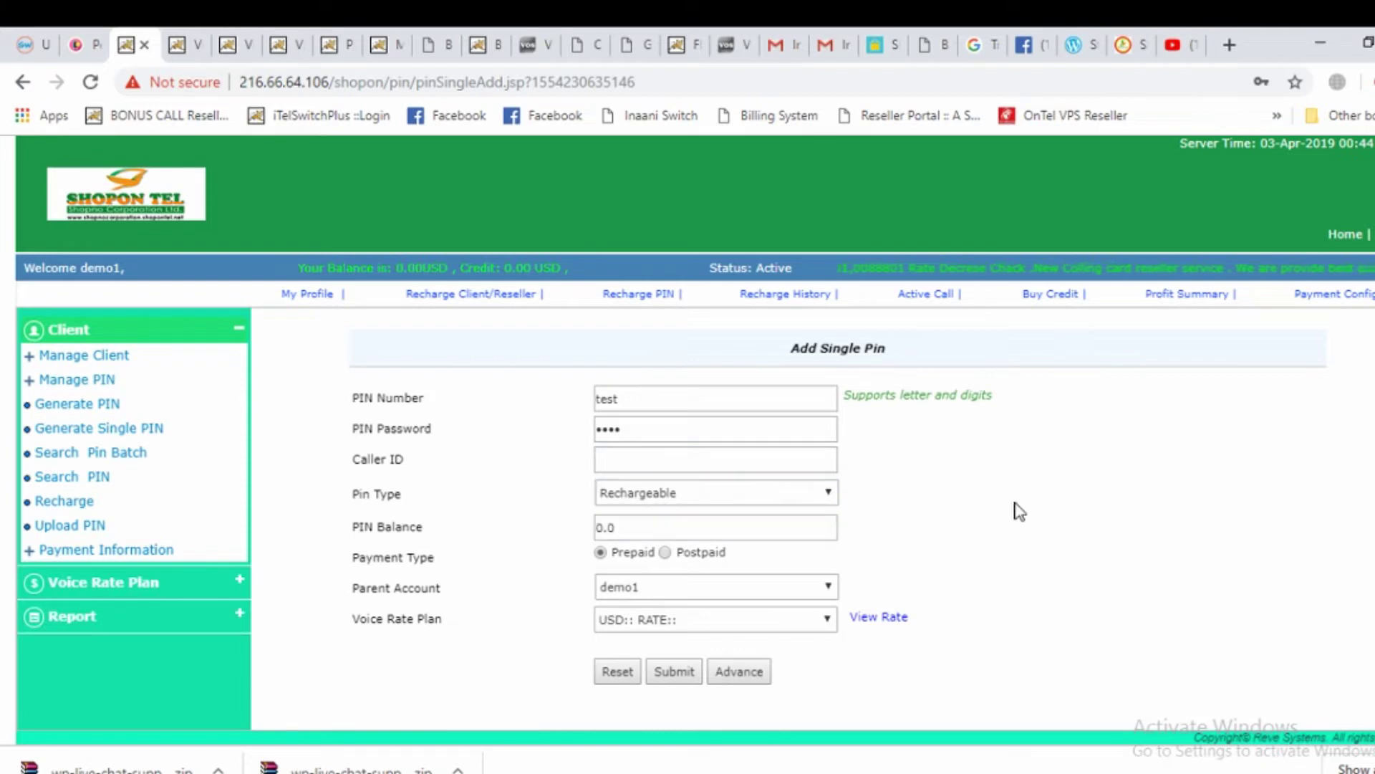
left_click(650, 530)
type("10")
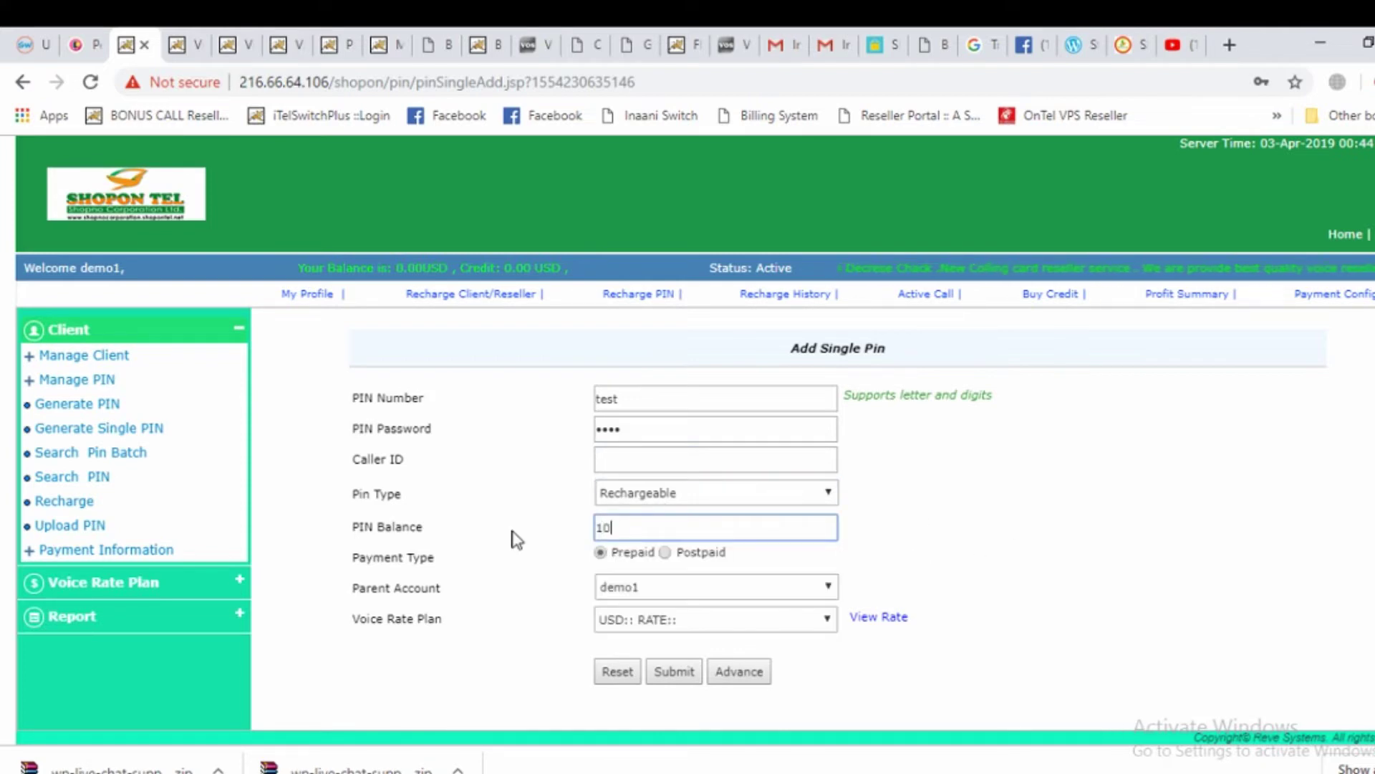
left_click(1064, 510)
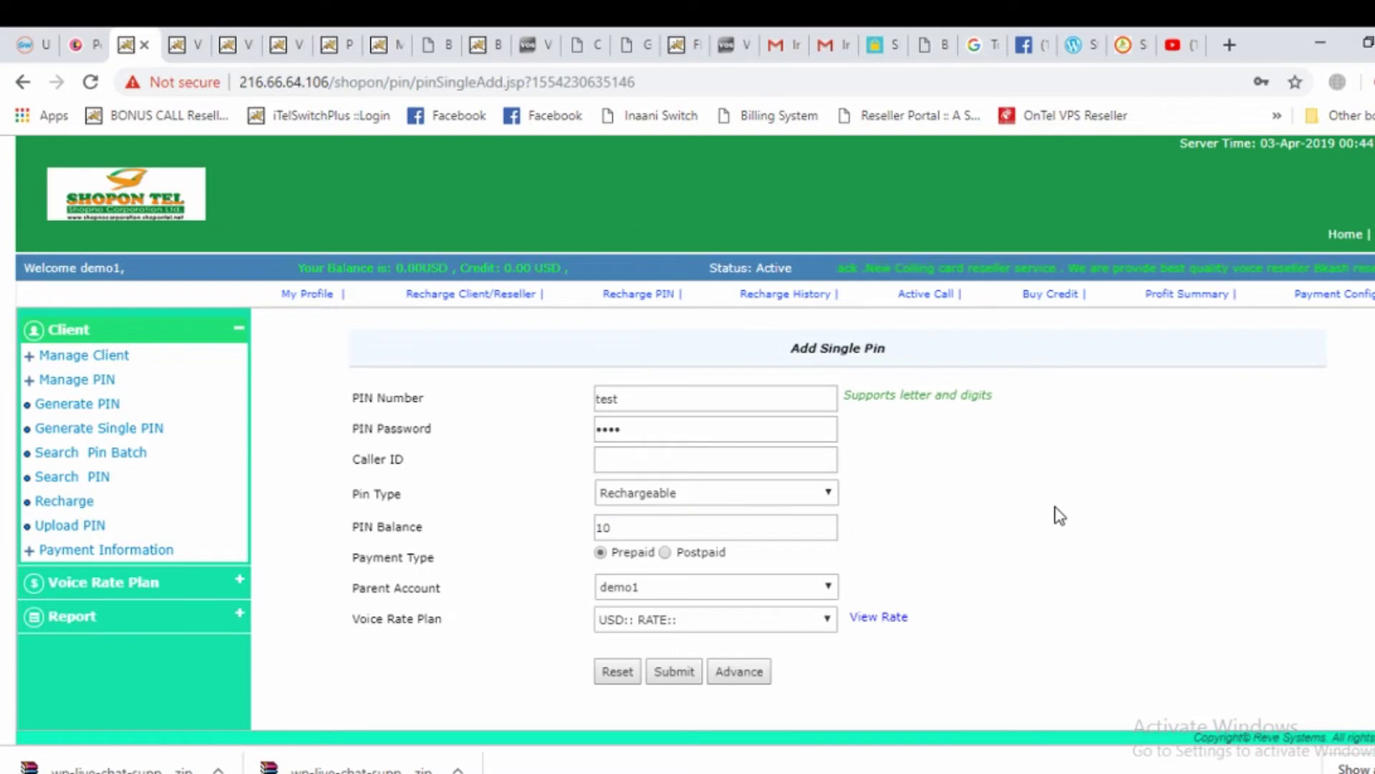
left_click(676, 631)
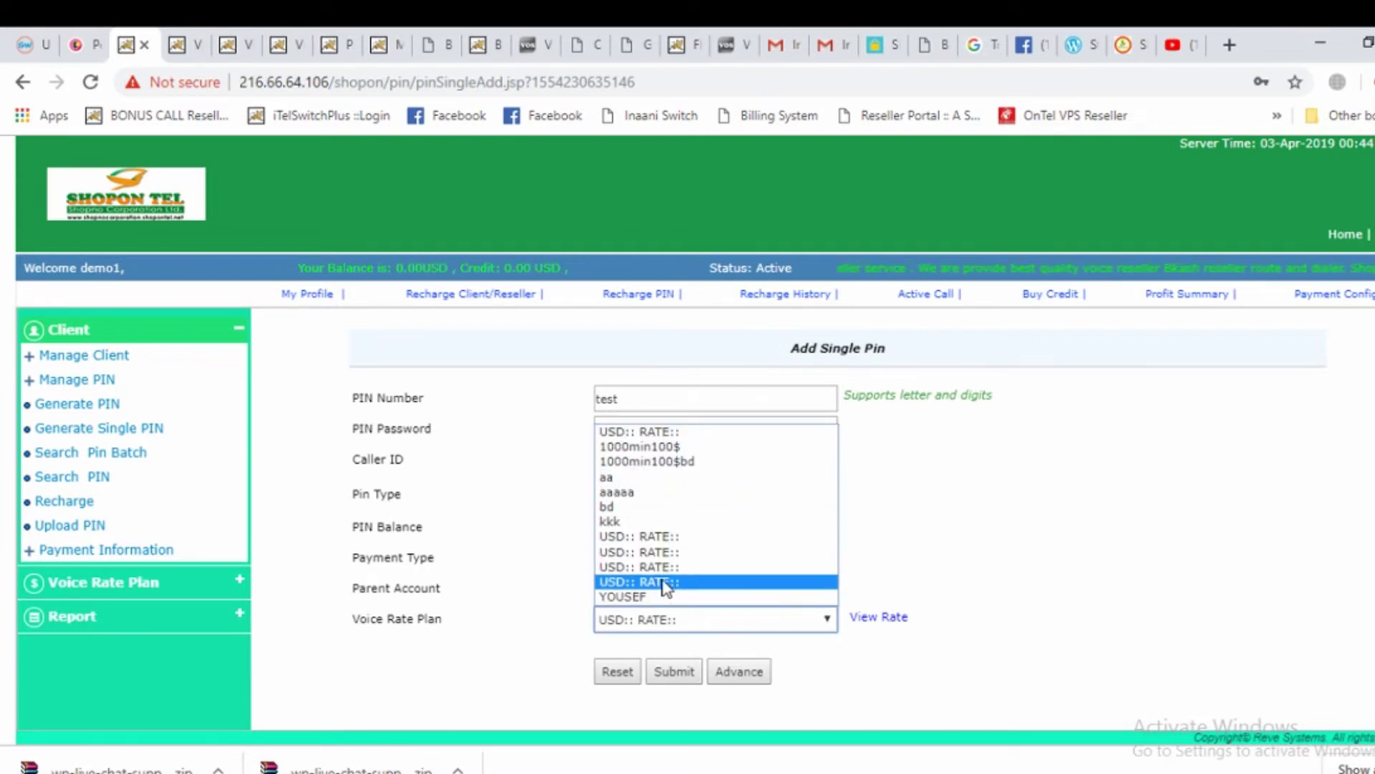
left_click(651, 620)
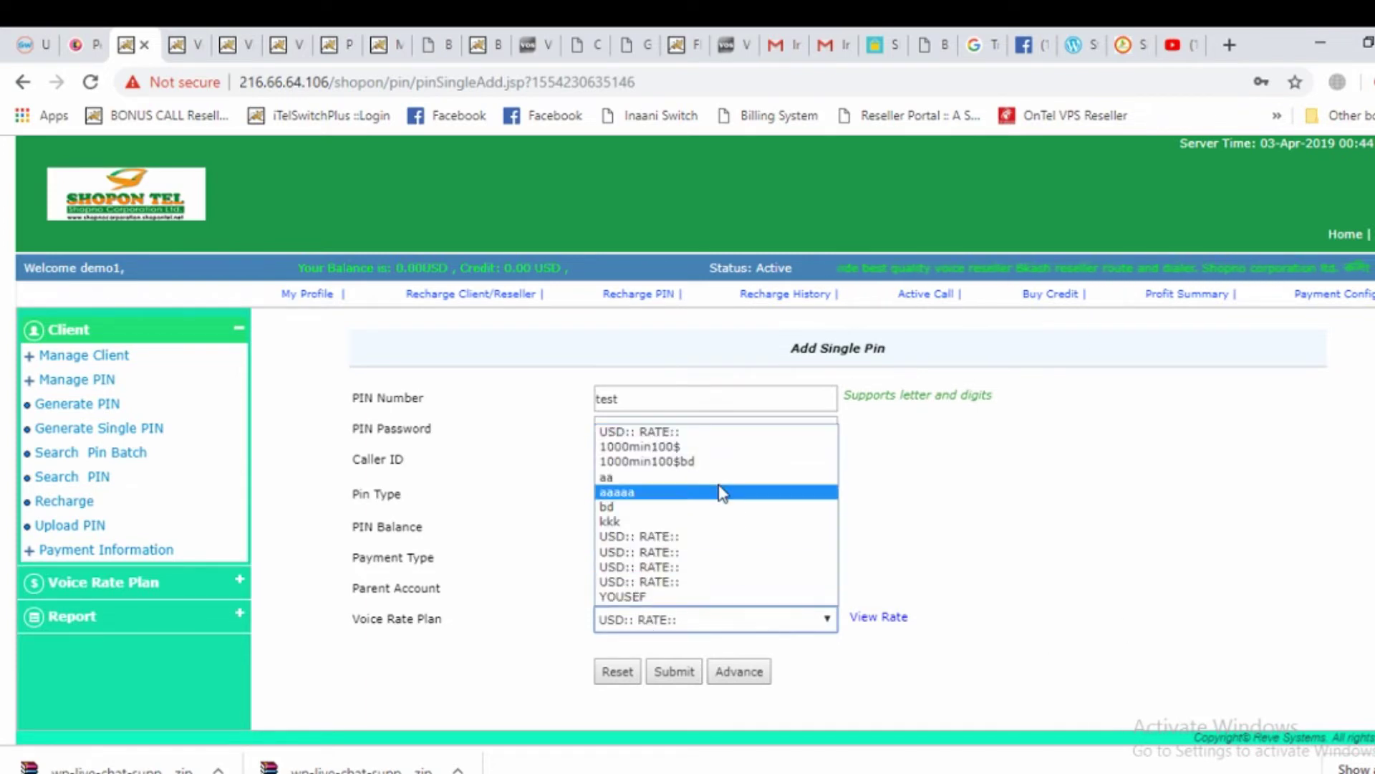
left_click(670, 462)
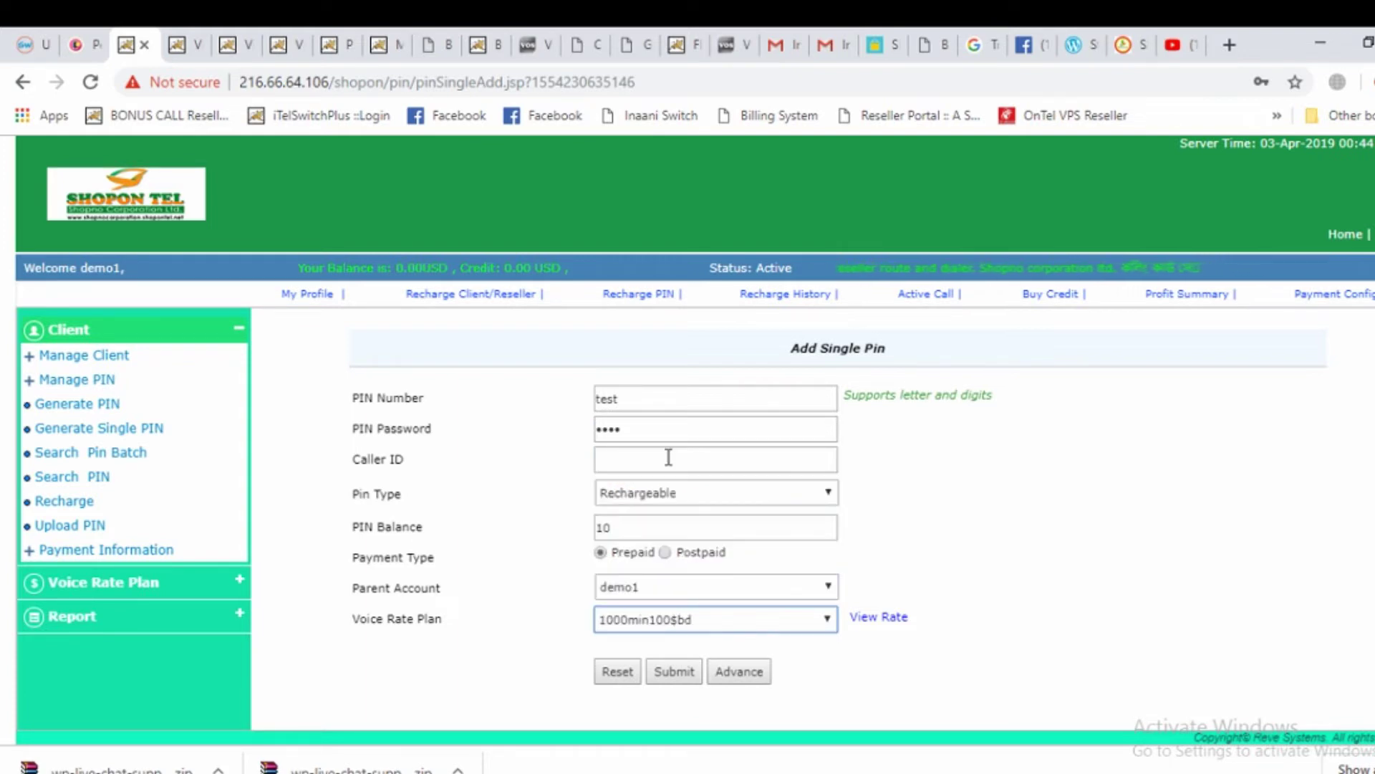
Submit PIN test, then extend the rejected duplicate PIN number and re-enter the password
left_click(676, 672)
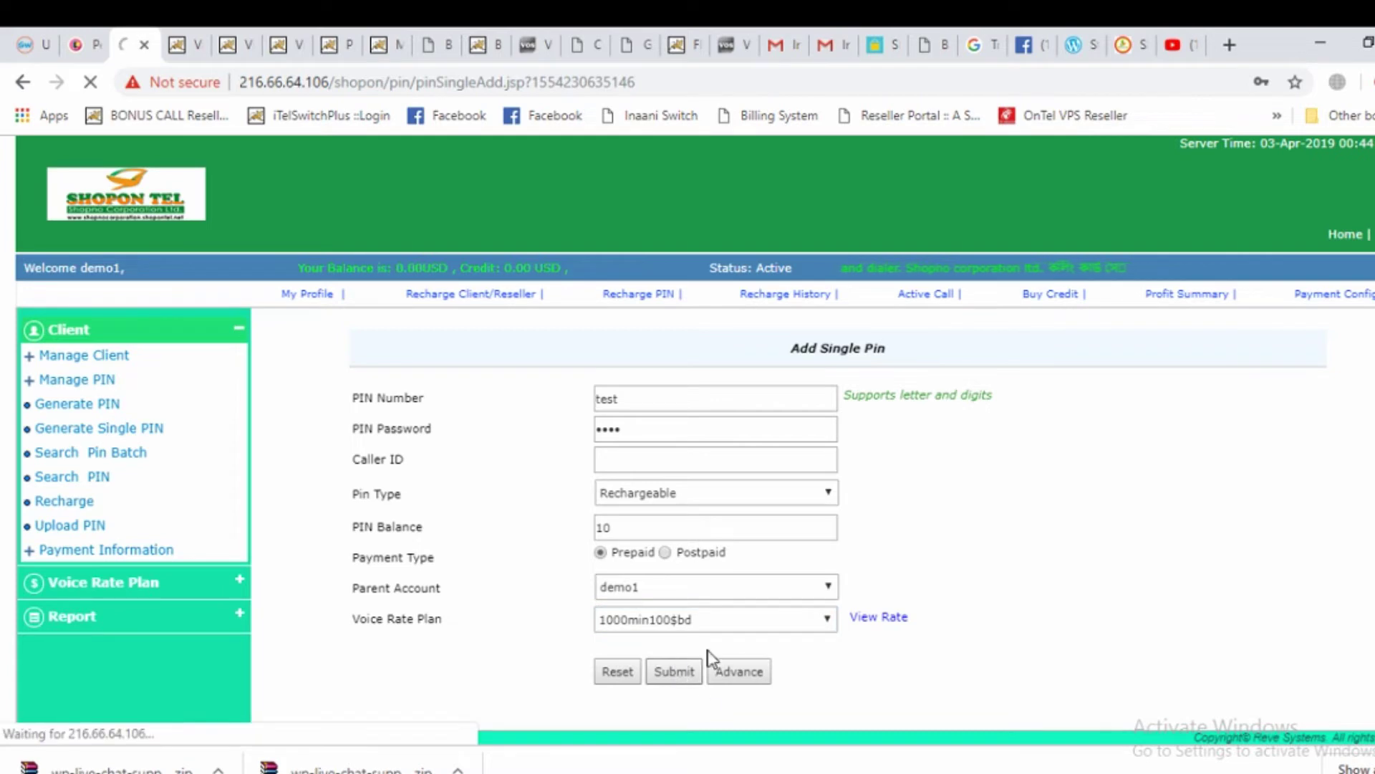
left_click(586, 399)
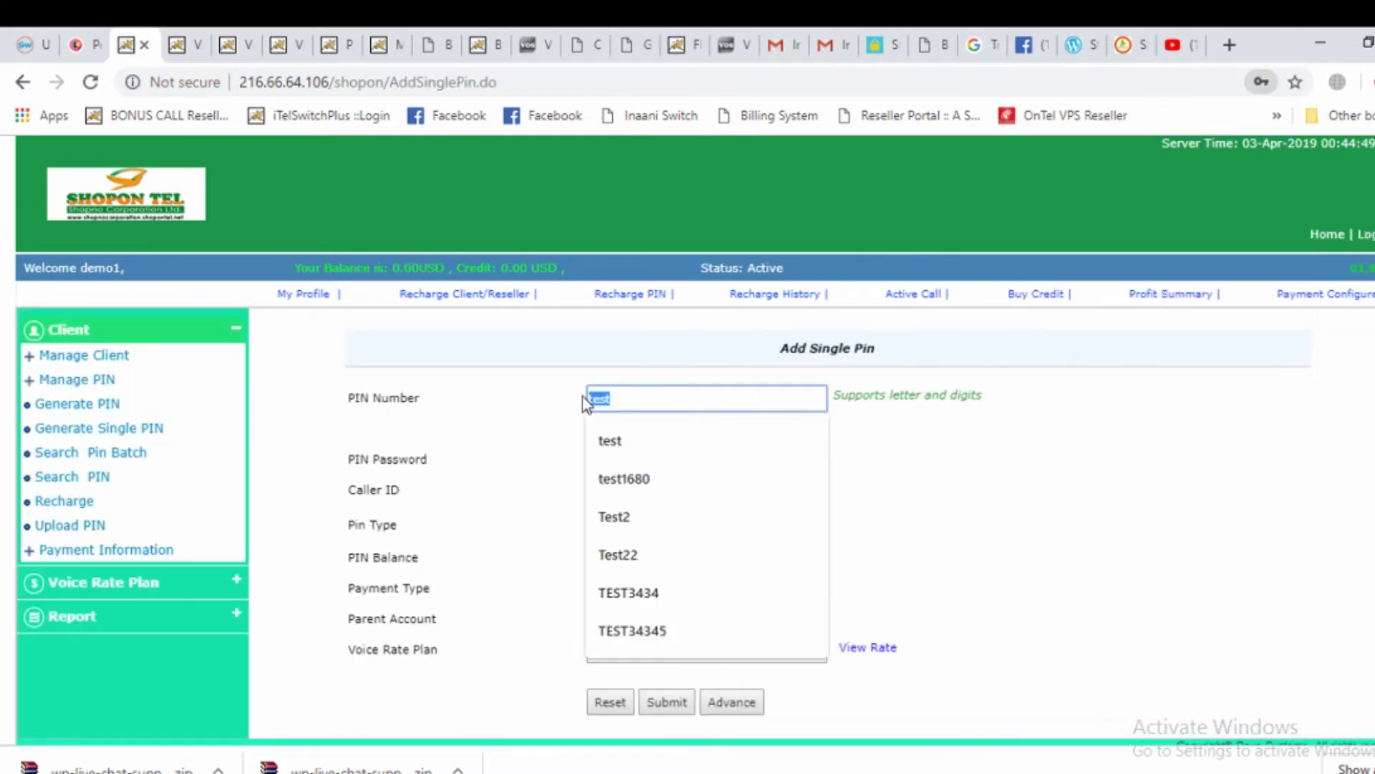
left_click(774, 440)
left_click(633, 396)
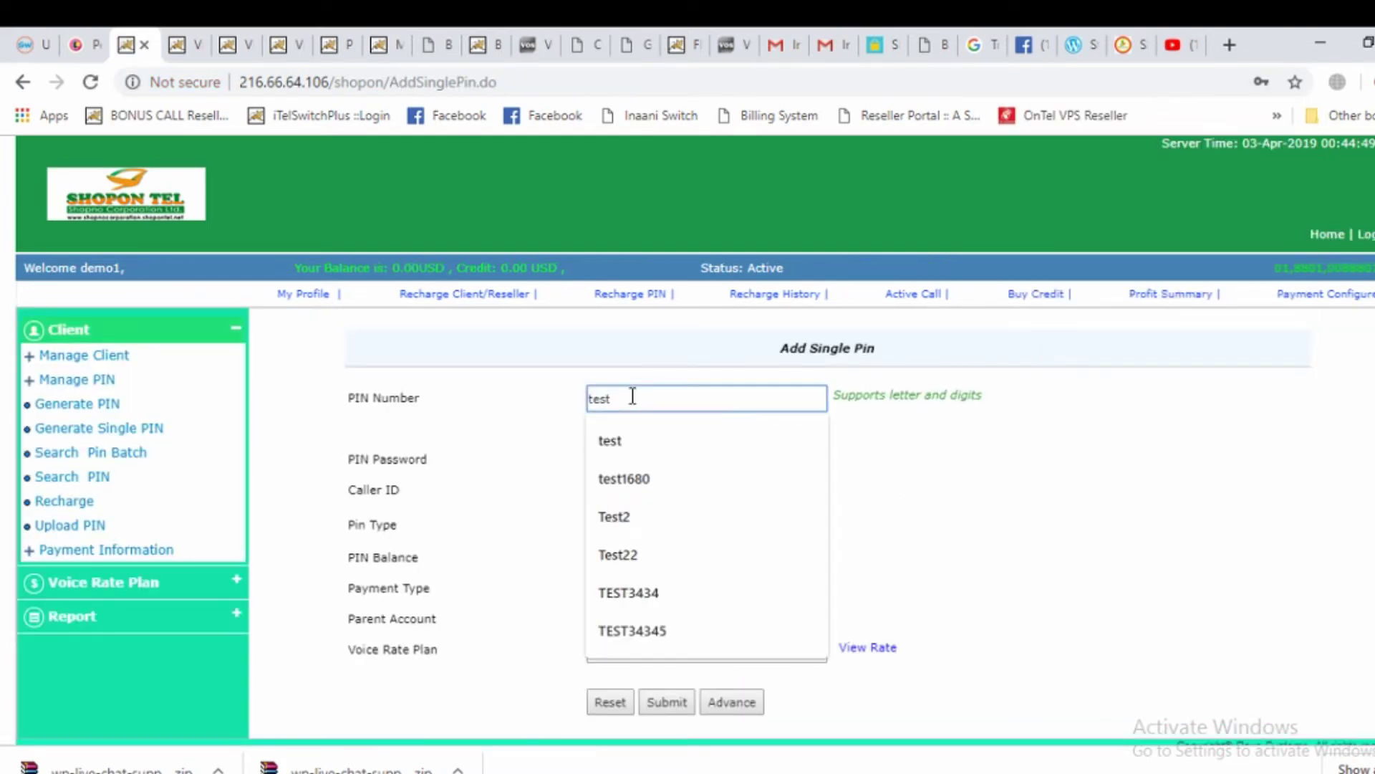
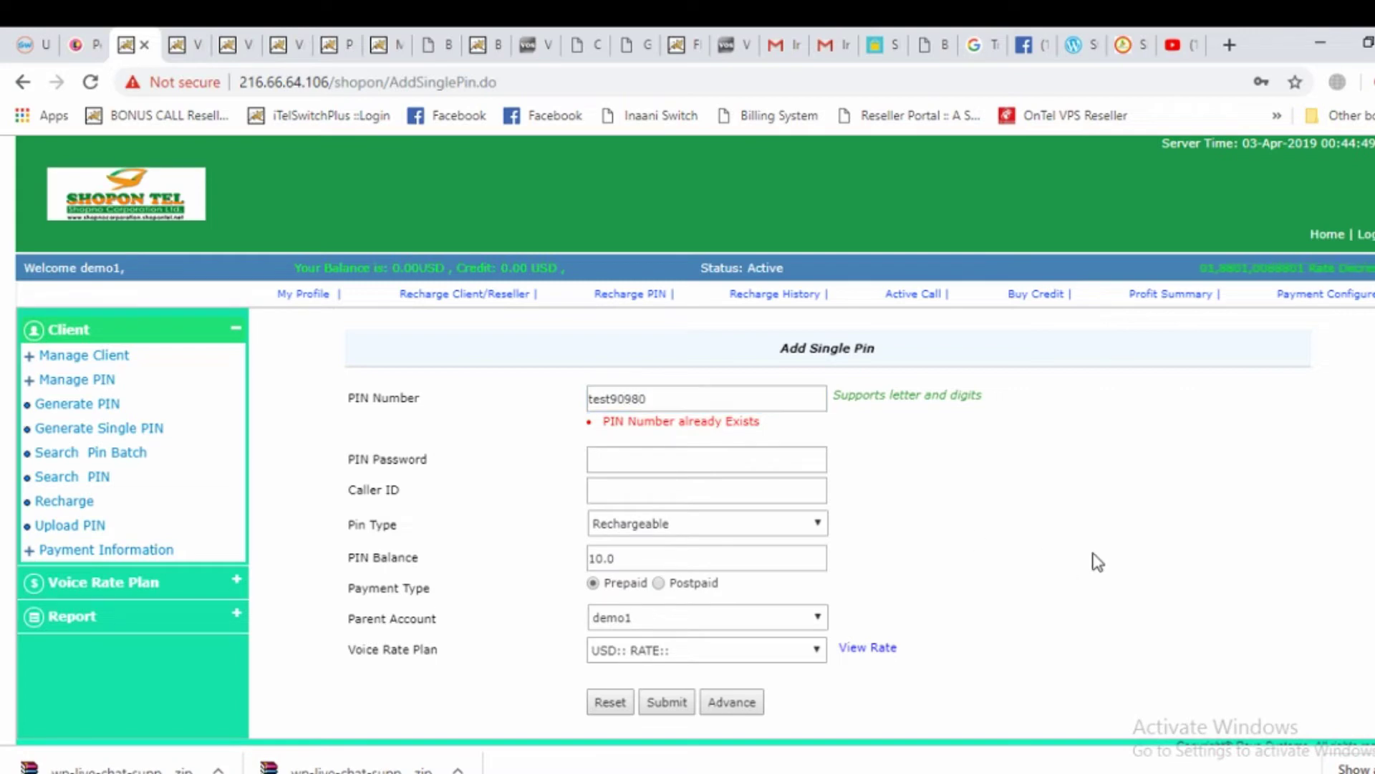
left_click(600, 460)
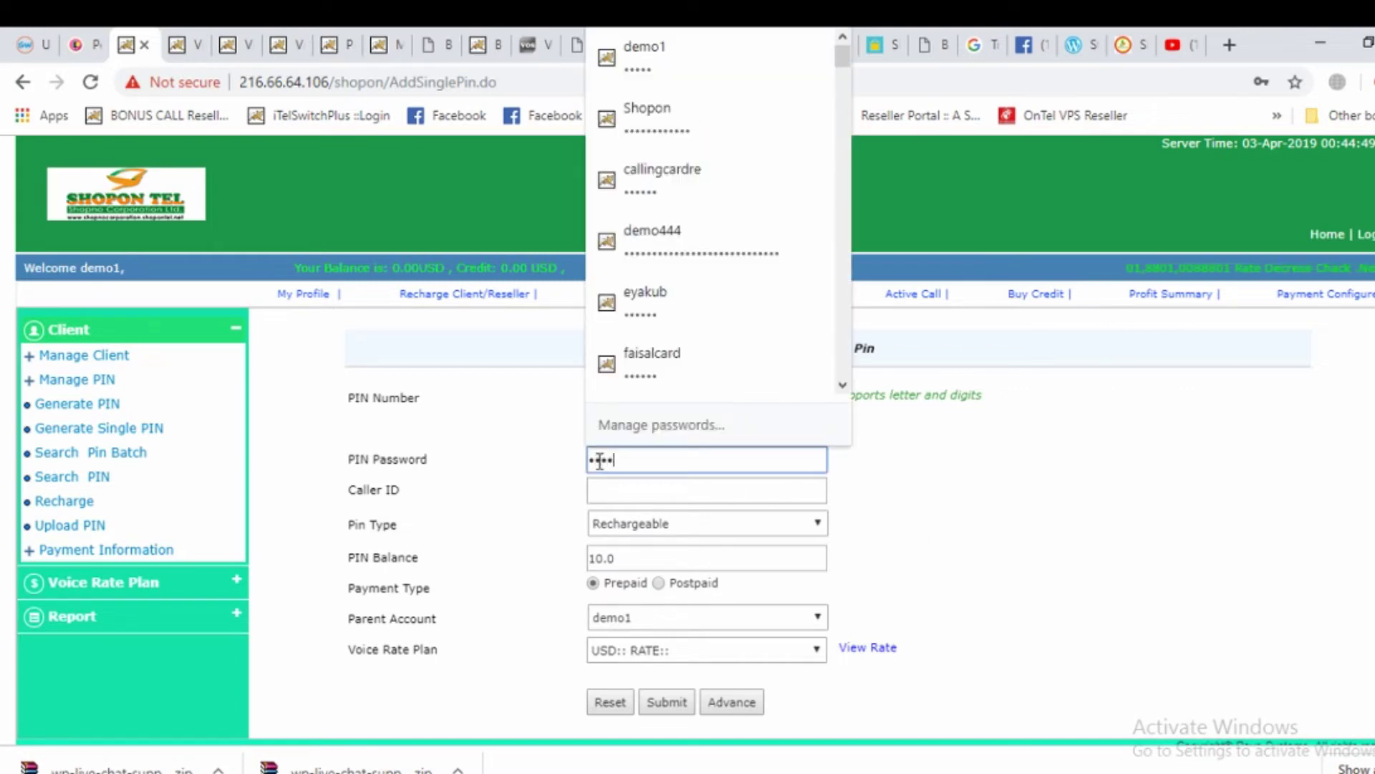
Choose the 1000min100$bd rate plan, submit, and check the PIN-added success message
left_click(629, 649)
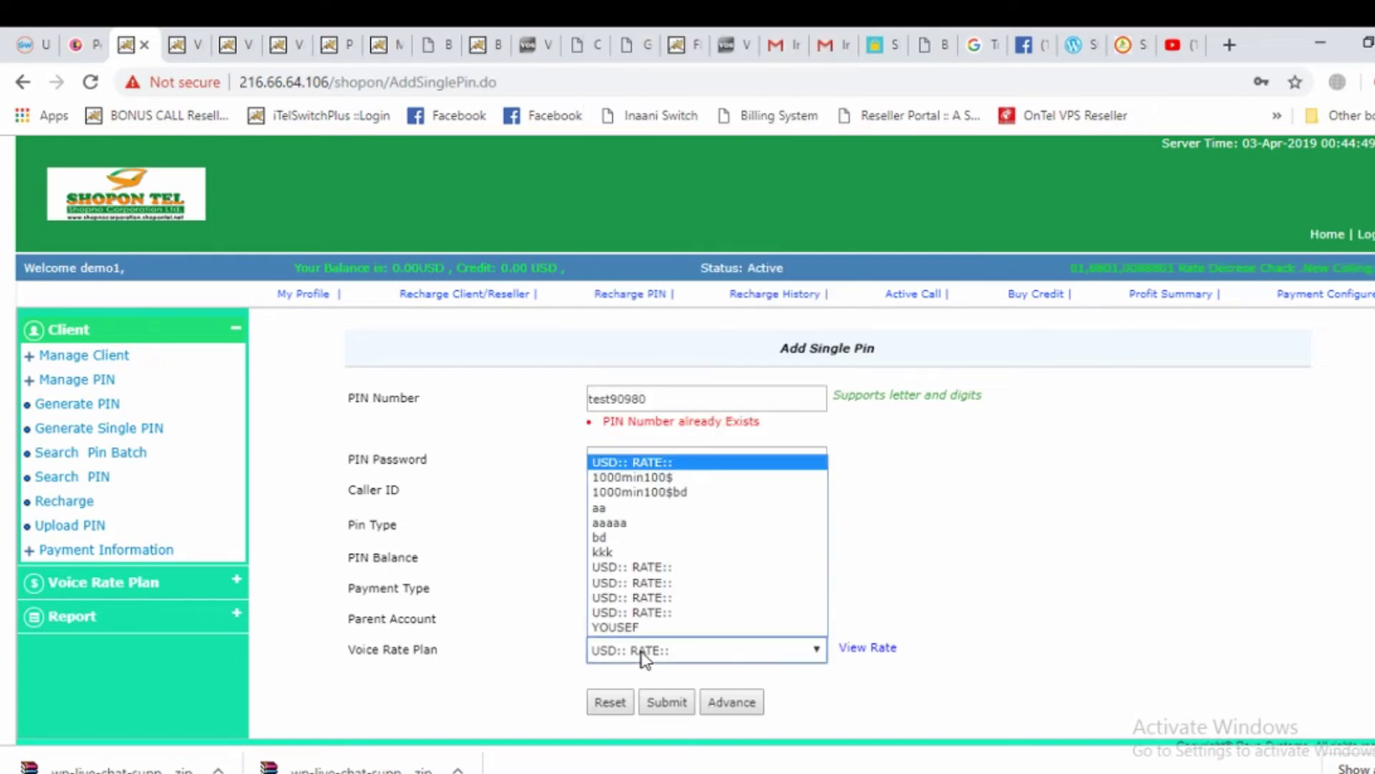
left_click(672, 494)
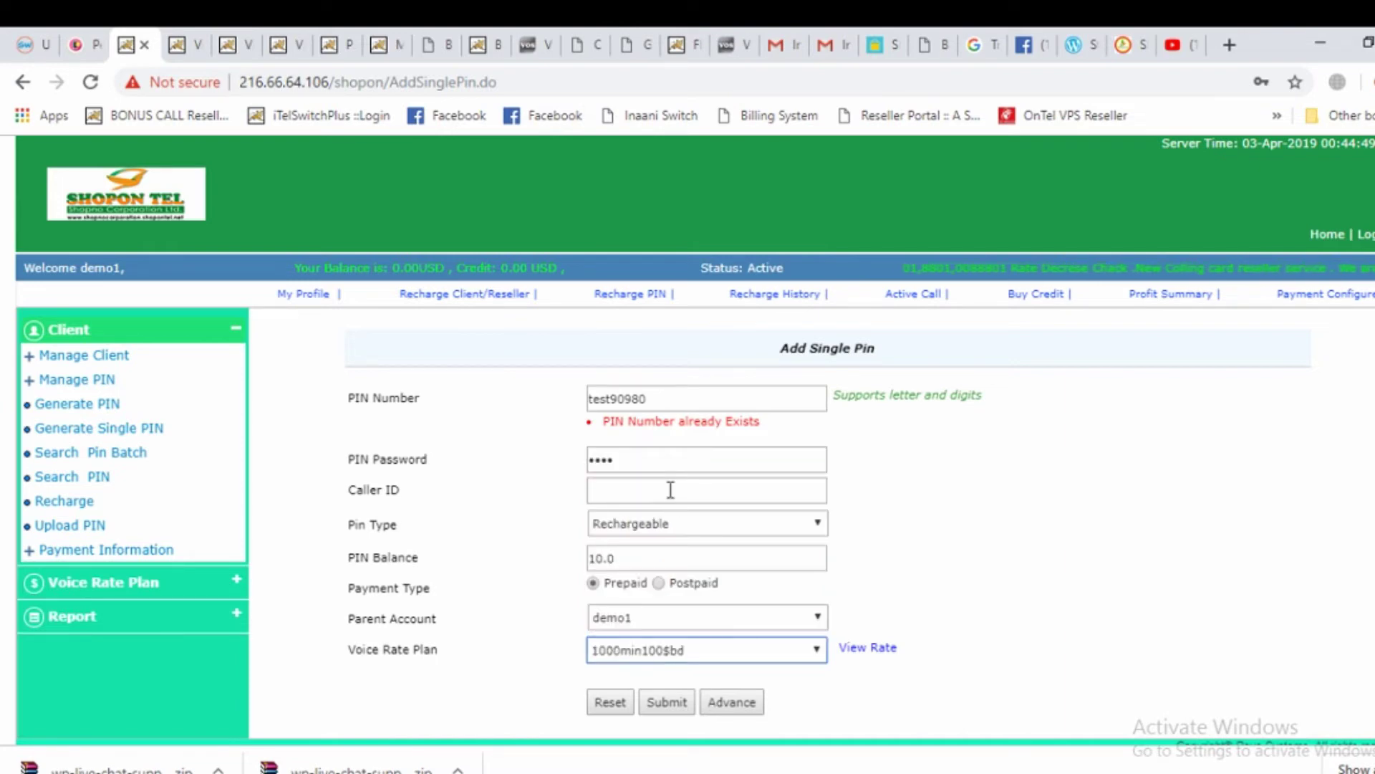
left_click(669, 703)
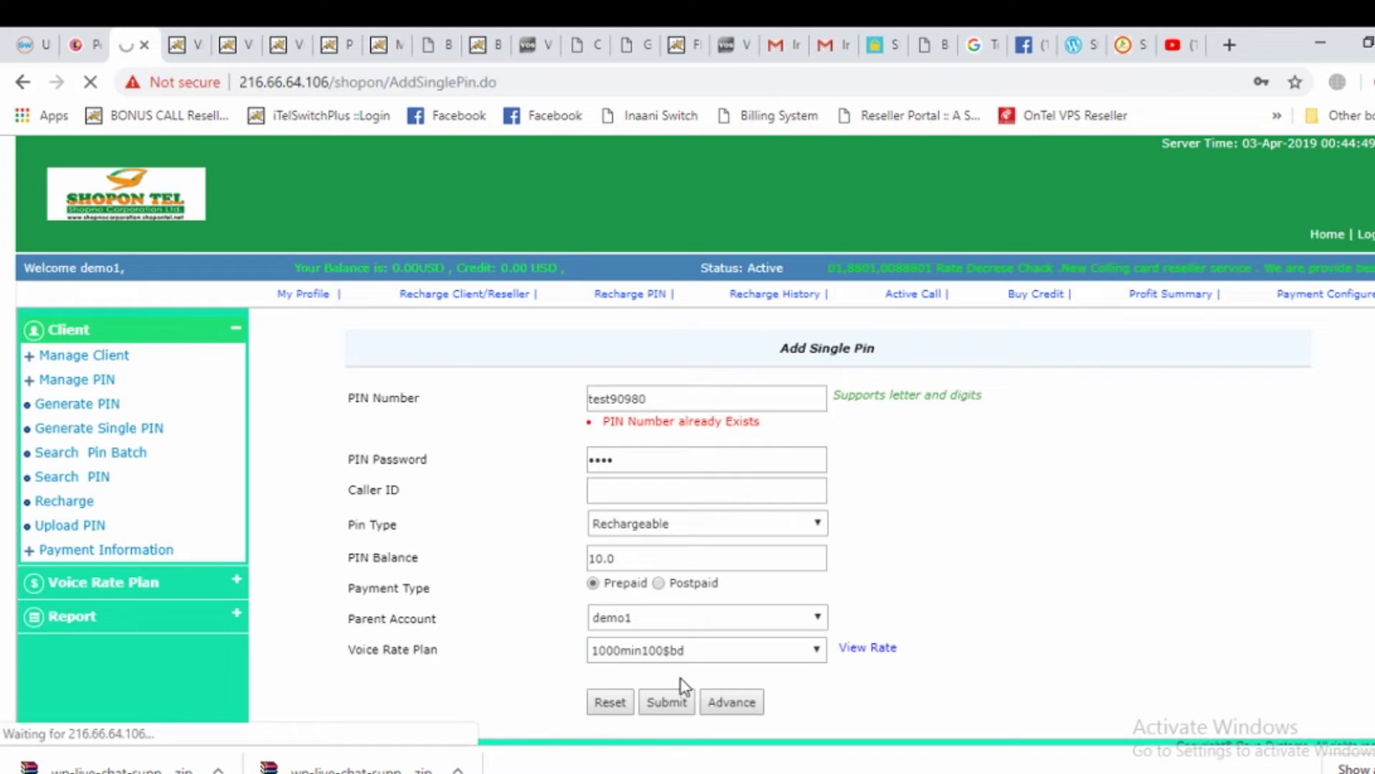
left_click_drag(962, 393, 731, 403)
left_click(1013, 409)
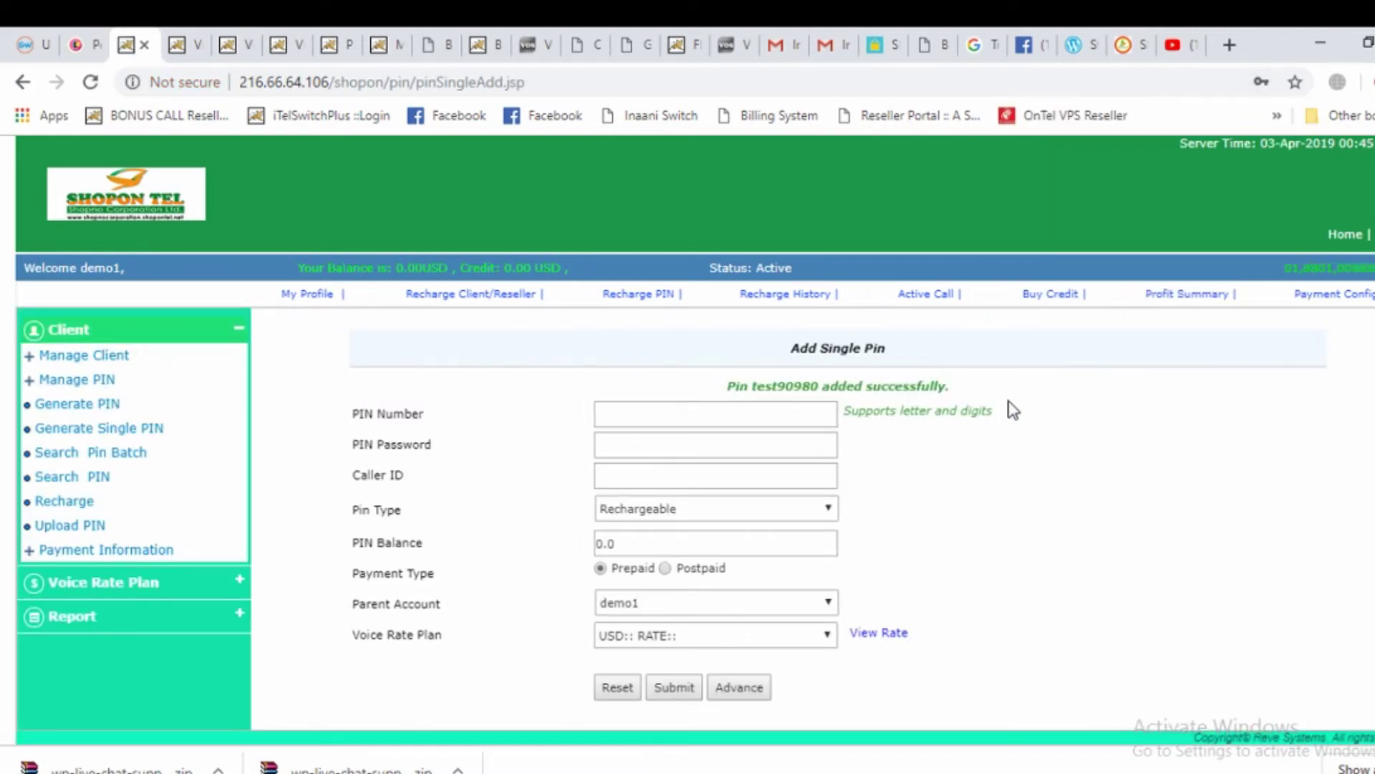
left_click_drag(978, 389, 729, 398)
left_click(1139, 407)
left_click_drag(826, 392, 759, 390)
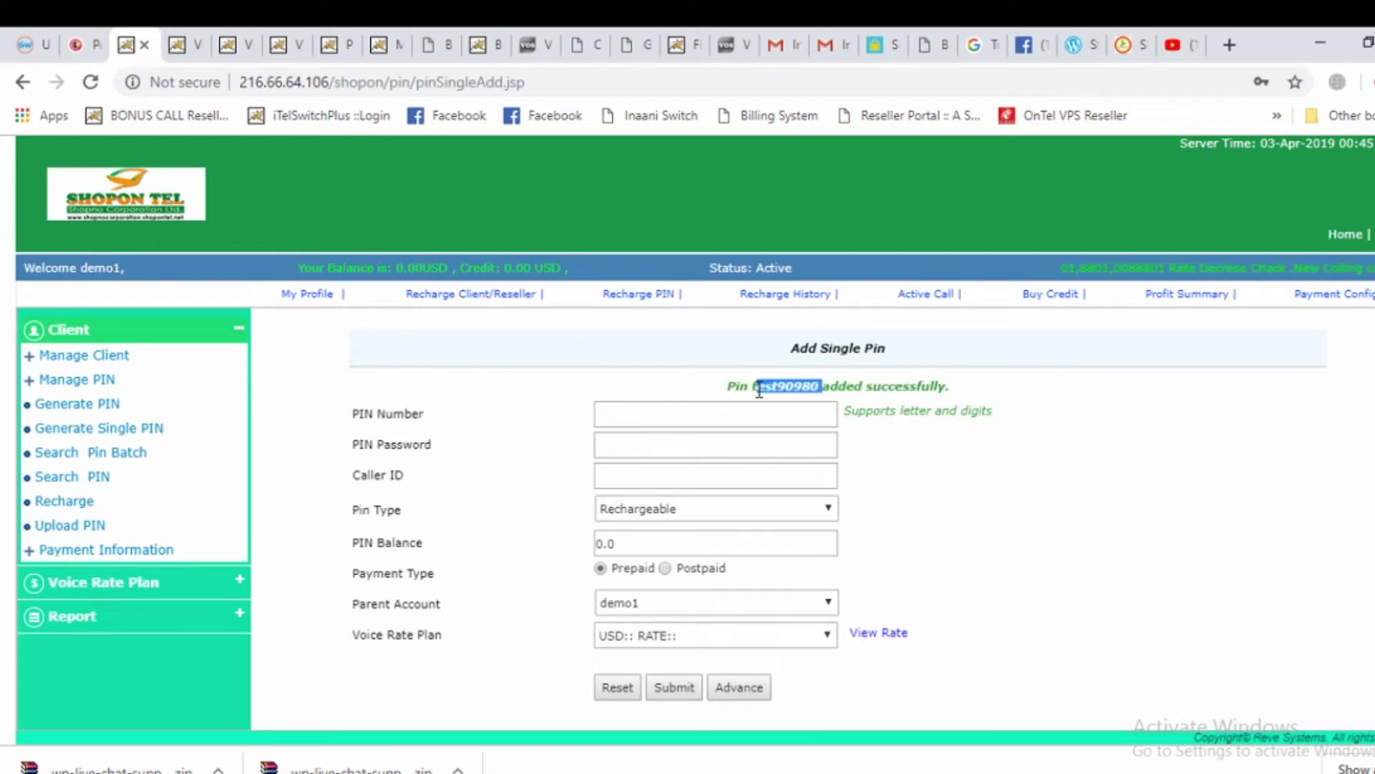
right_click(777, 391)
left_click(814, 402)
left_click(831, 412)
left_click(1139, 268)
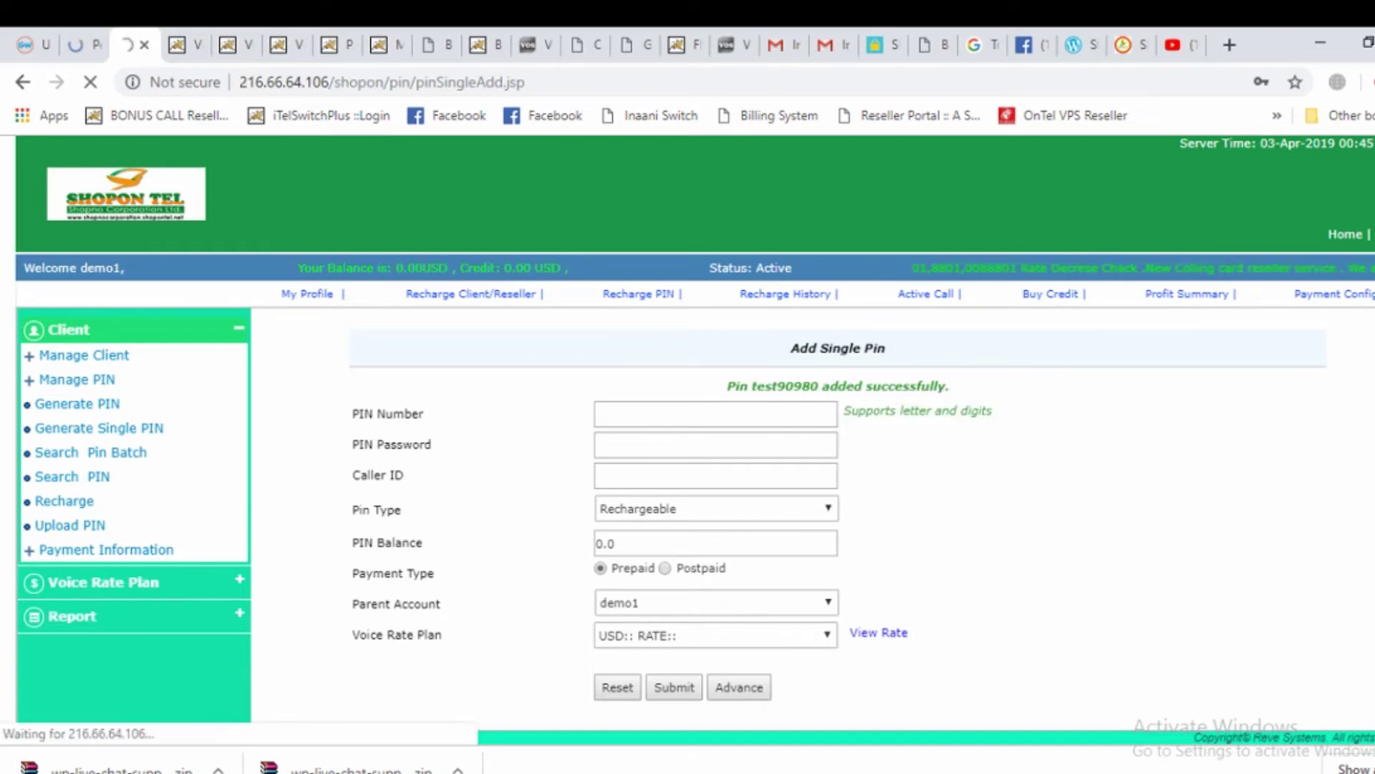
Scroll the login page notices and highlight the KSA, Oman, Qatar dialer app list
scroll(1139, 466, "down", 10)
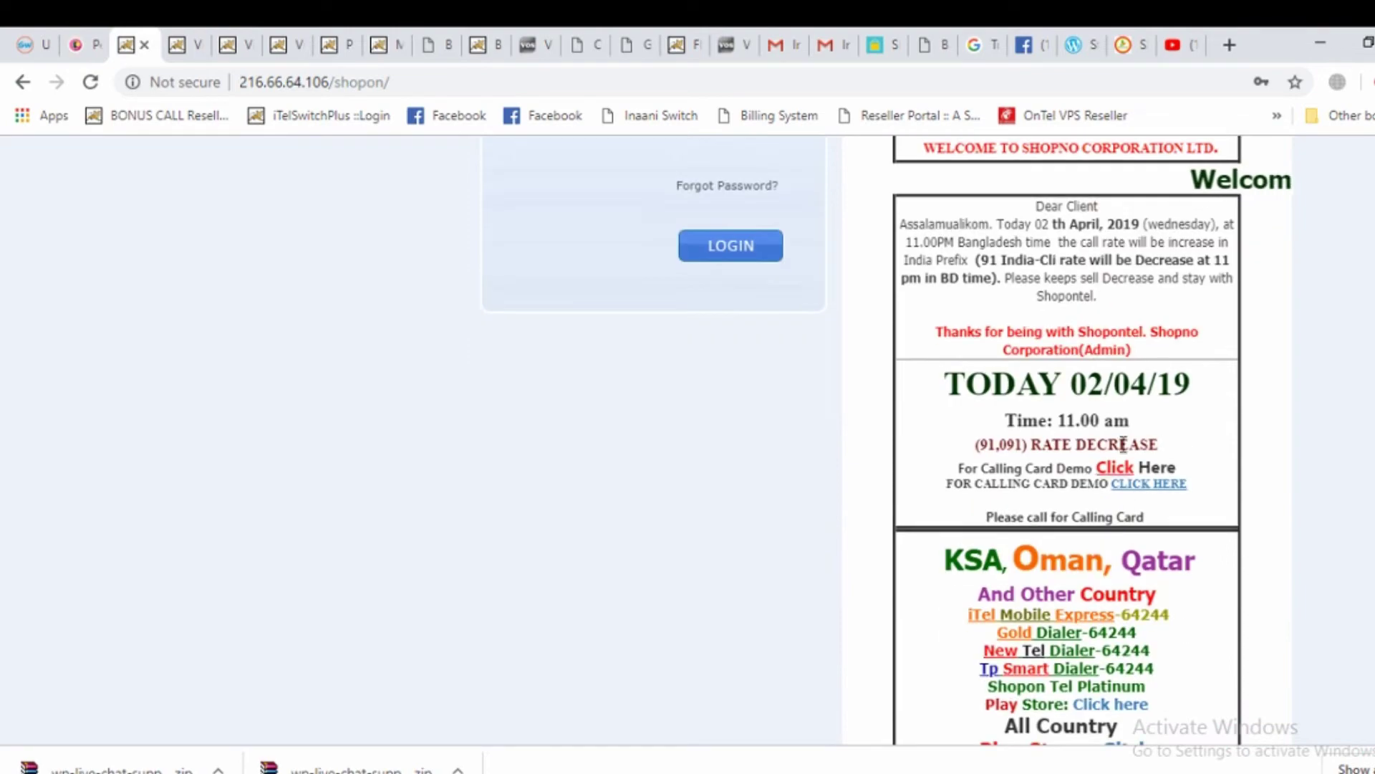
scroll(1103, 217, "down", 15)
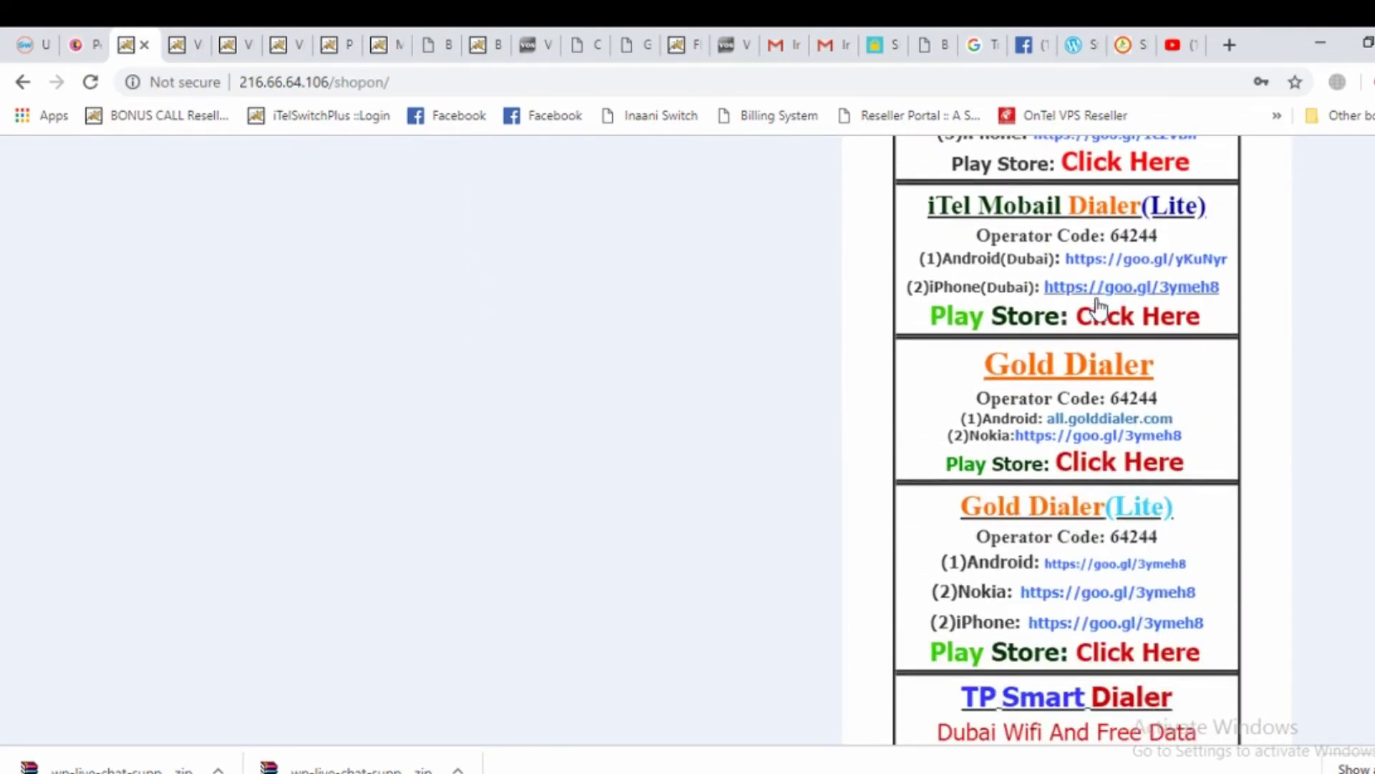
scroll(1119, 552, "down", 10)
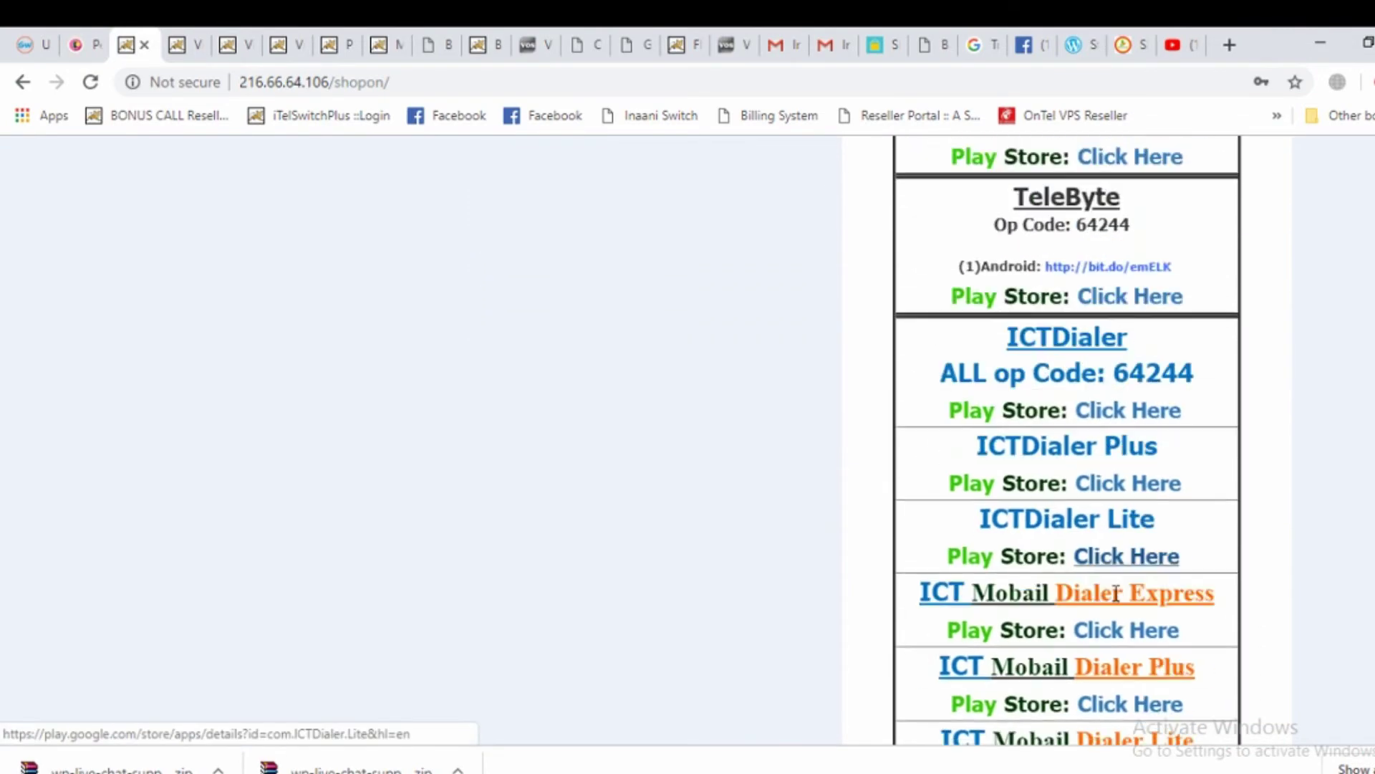
scroll(1121, 645, "up", 10)
scroll(1122, 629, "up", 20)
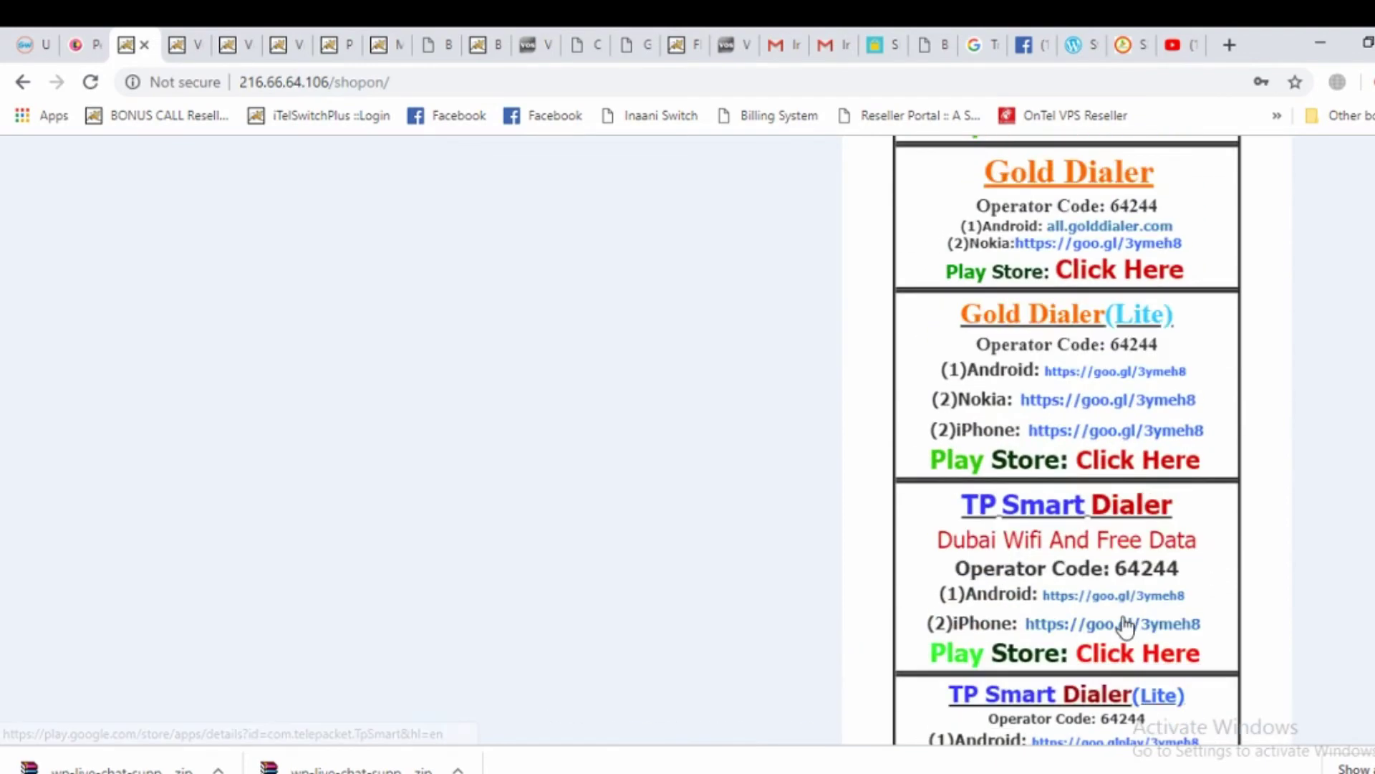
scroll(1124, 604, "down", 4)
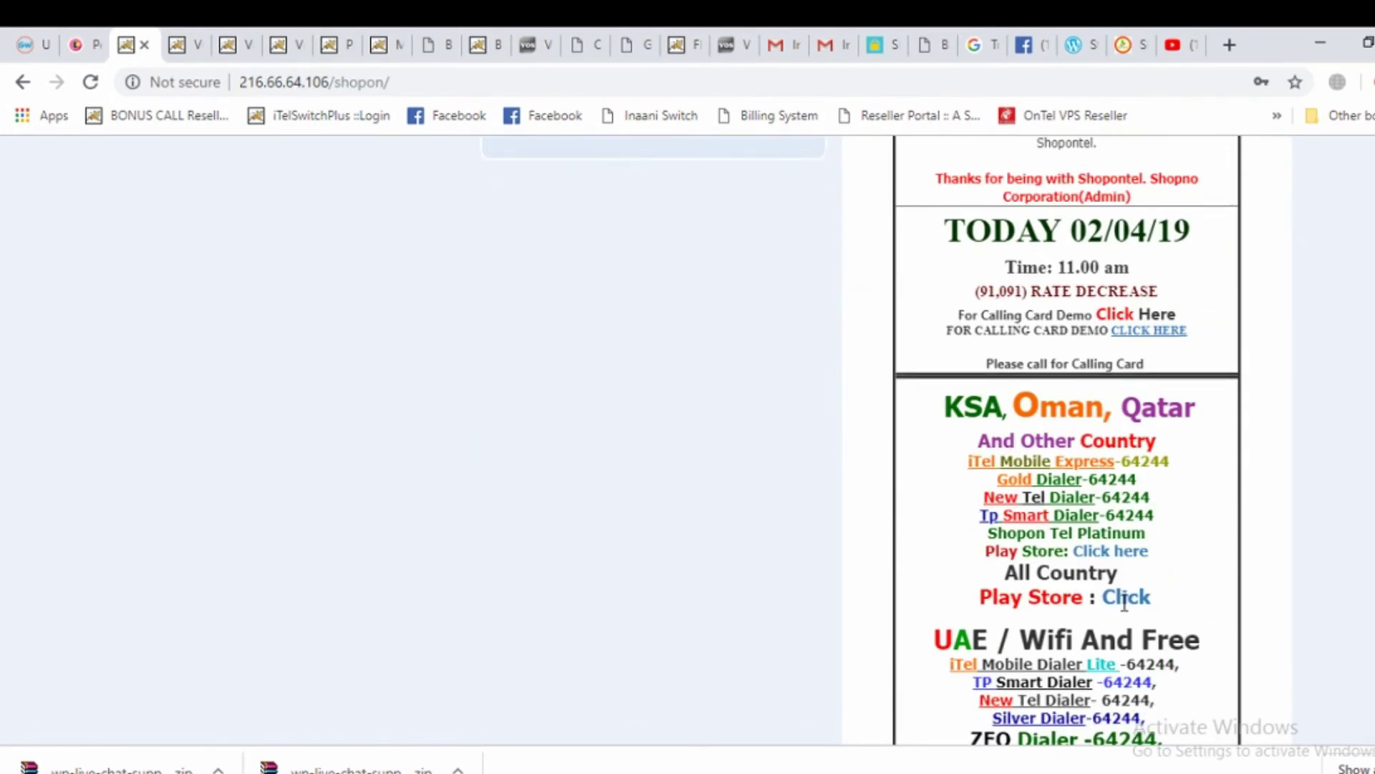
left_click_drag(956, 414, 1218, 424)
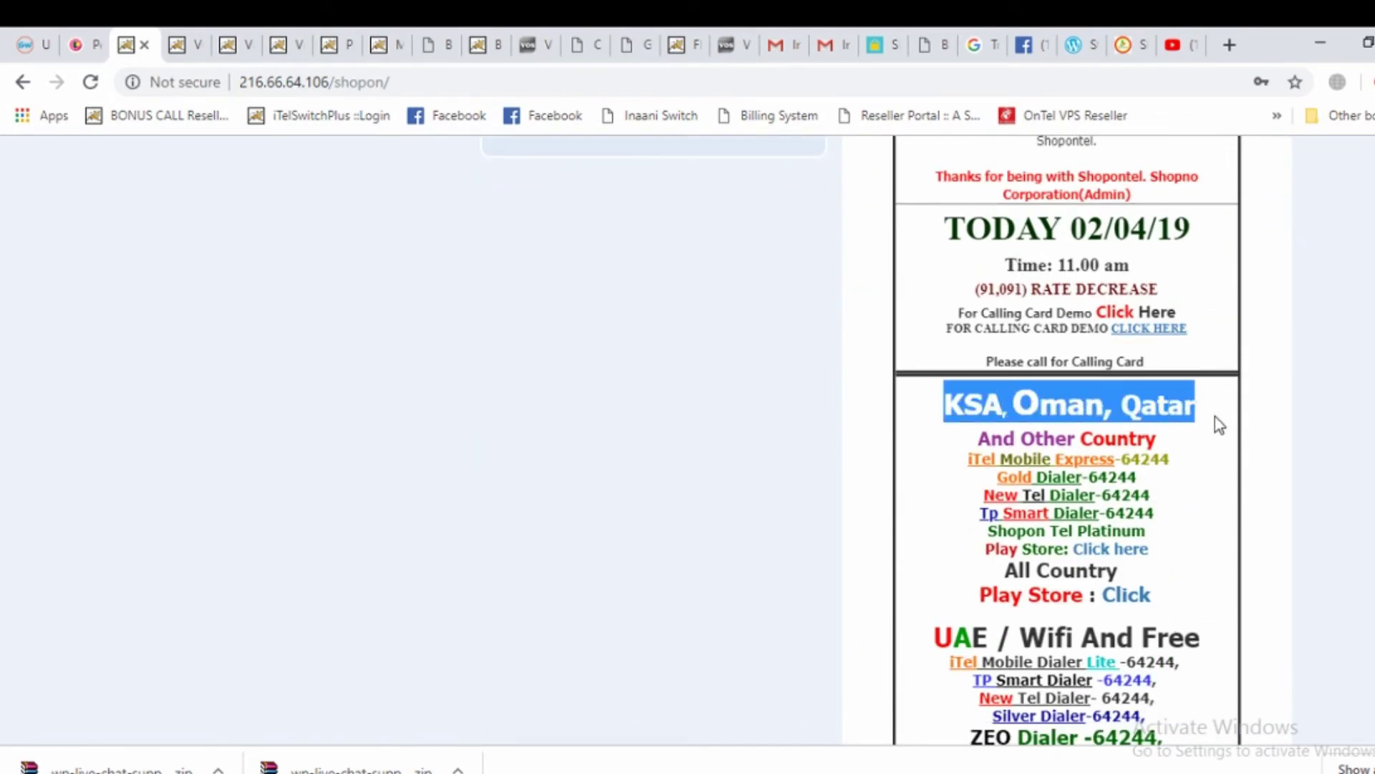
left_click_drag(972, 440, 1179, 457)
left_click(1183, 435)
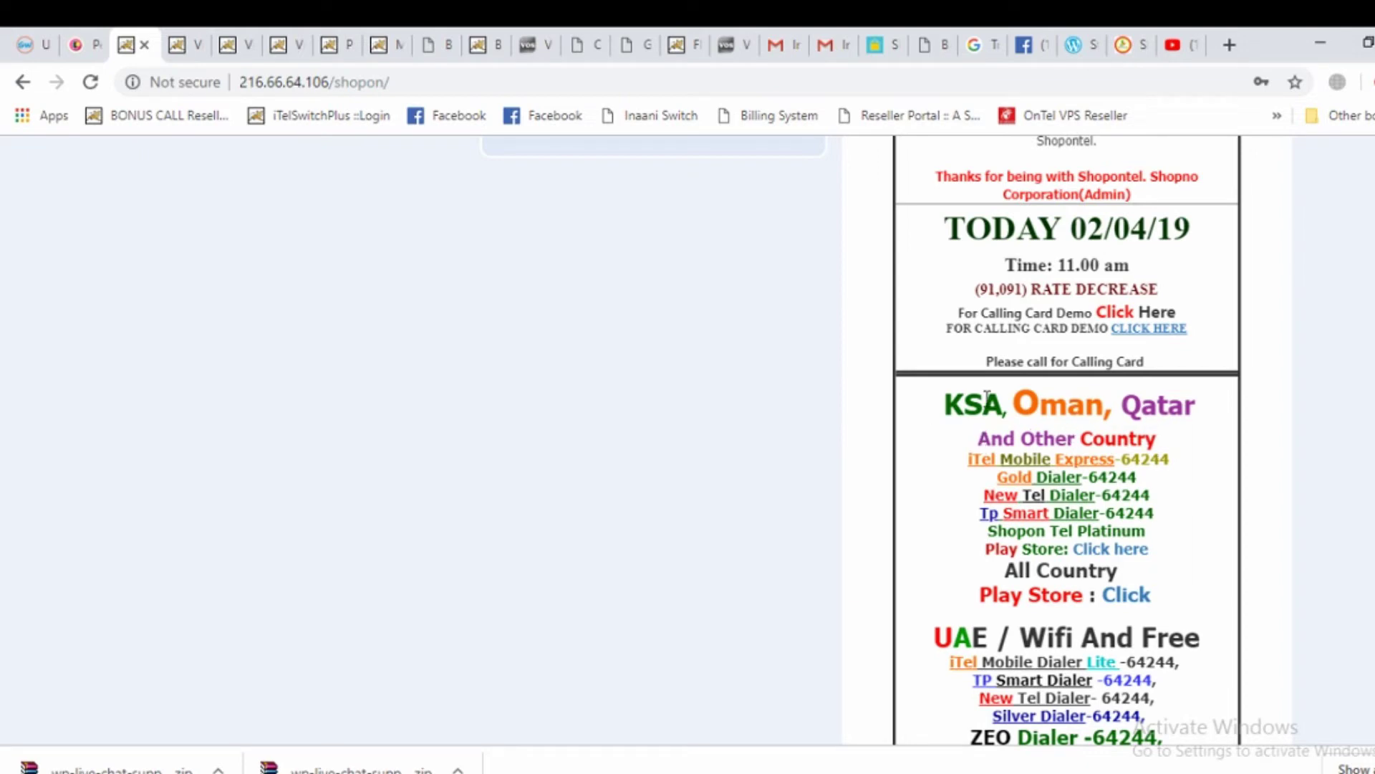
left_click_drag(933, 406, 1146, 495)
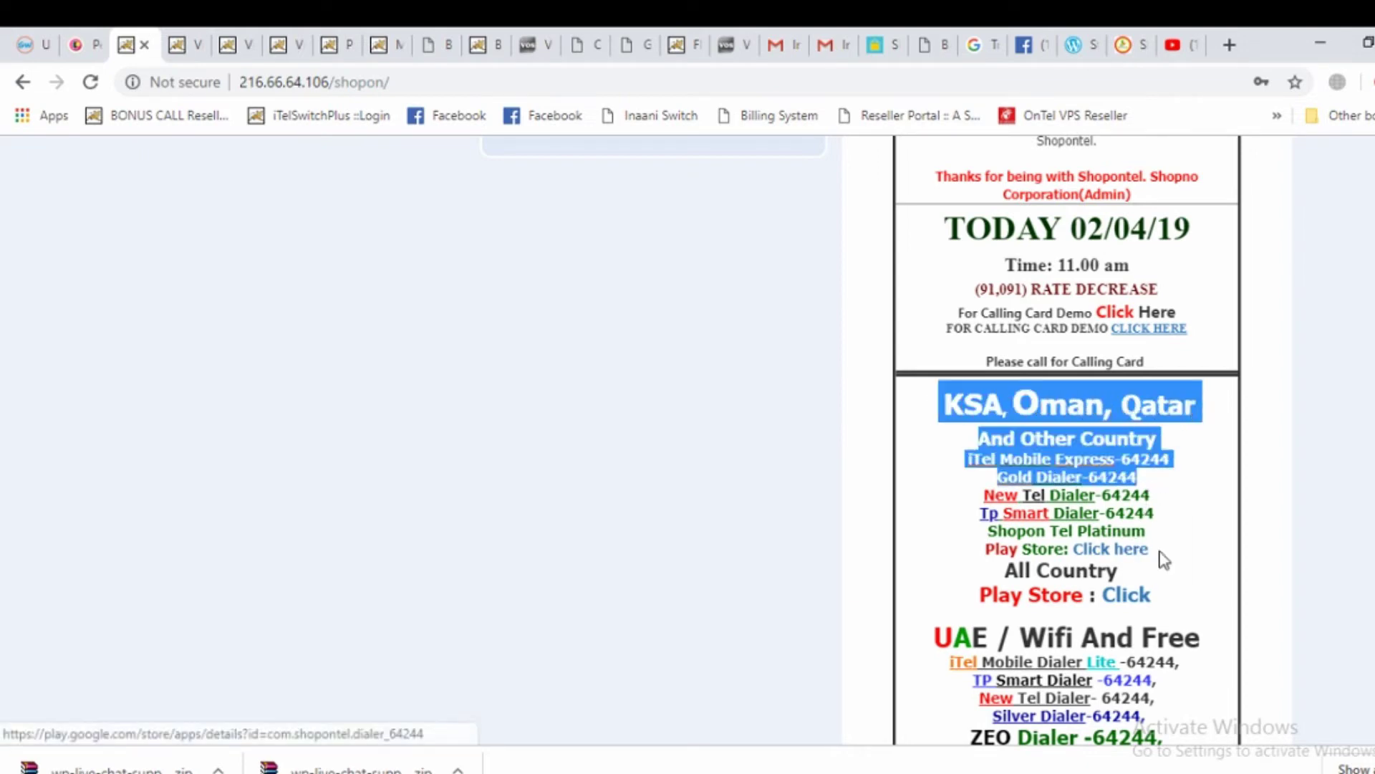
left_click(1178, 566)
Point out the recommended dialers: Gold Dialer, New Tel Dialer, Tp Smart Dialer (64244) and Shopon Tel Platinum
left_click_drag(1175, 562, 984, 454)
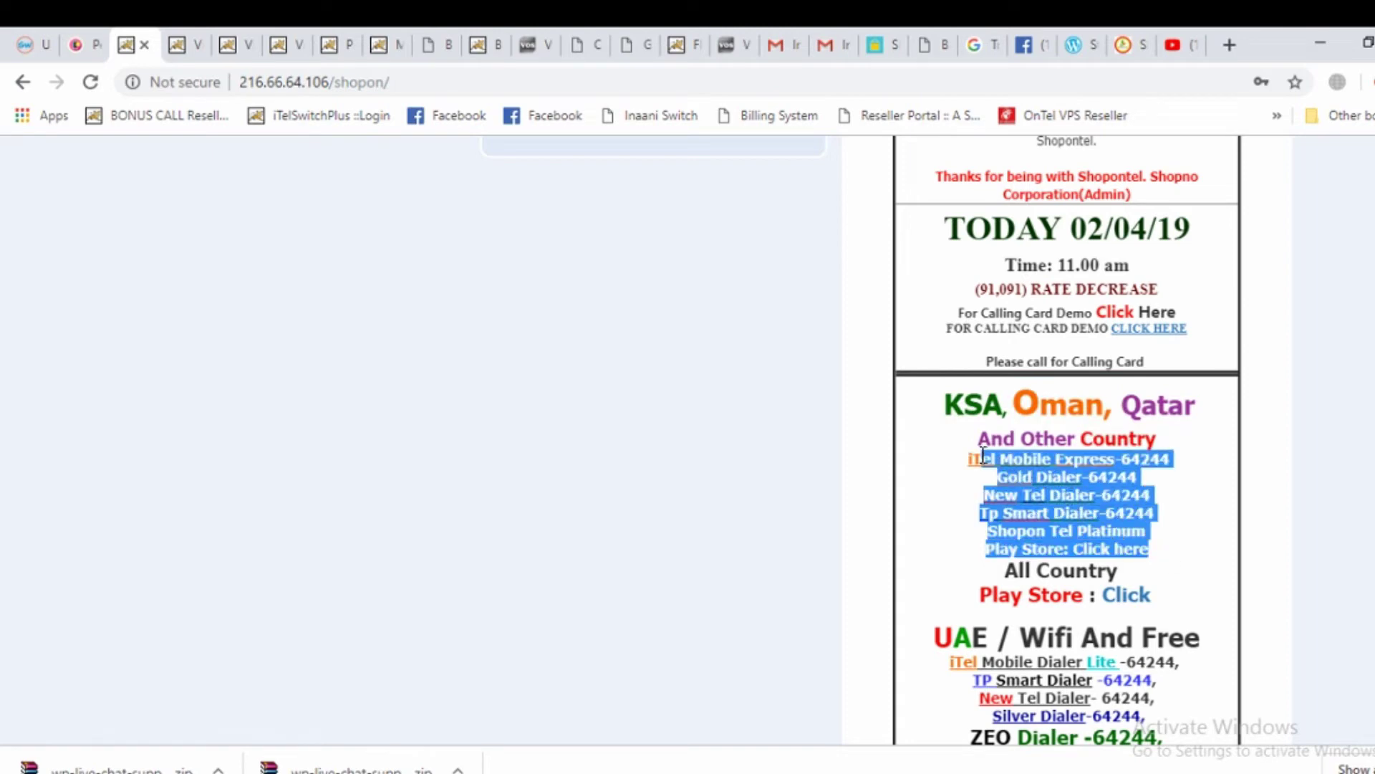
left_click(1144, 487)
triple_click(1197, 485)
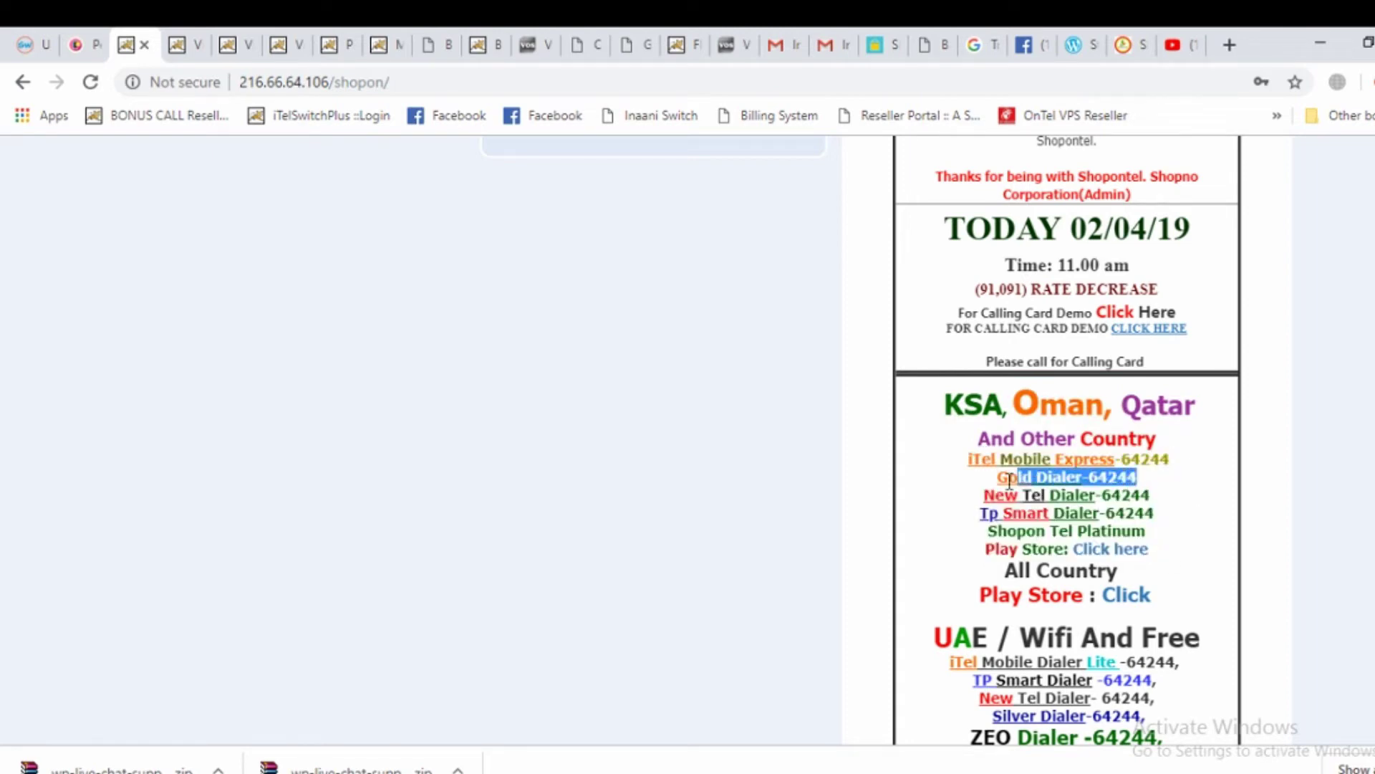
triple_click(1162, 499)
triple_click(1209, 513)
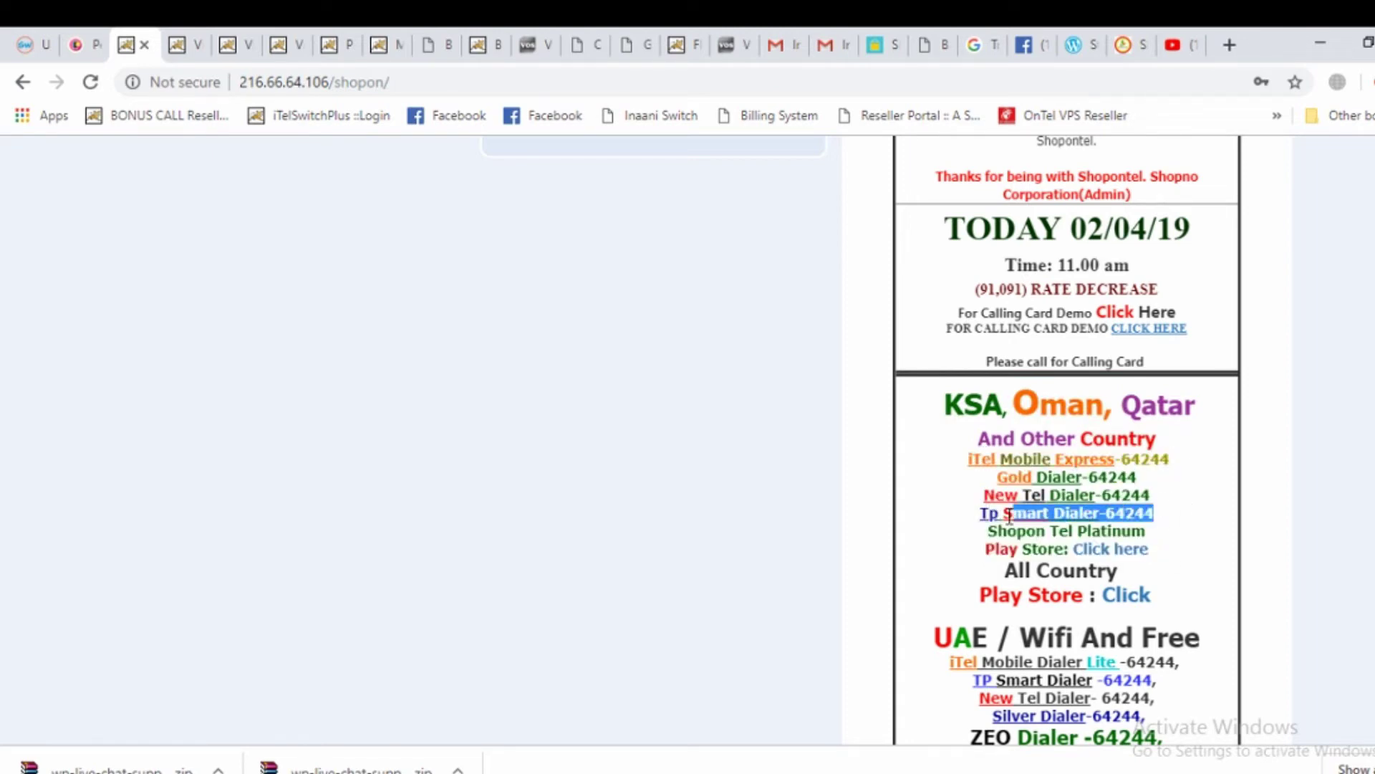
left_click_drag(1189, 546, 1000, 530)
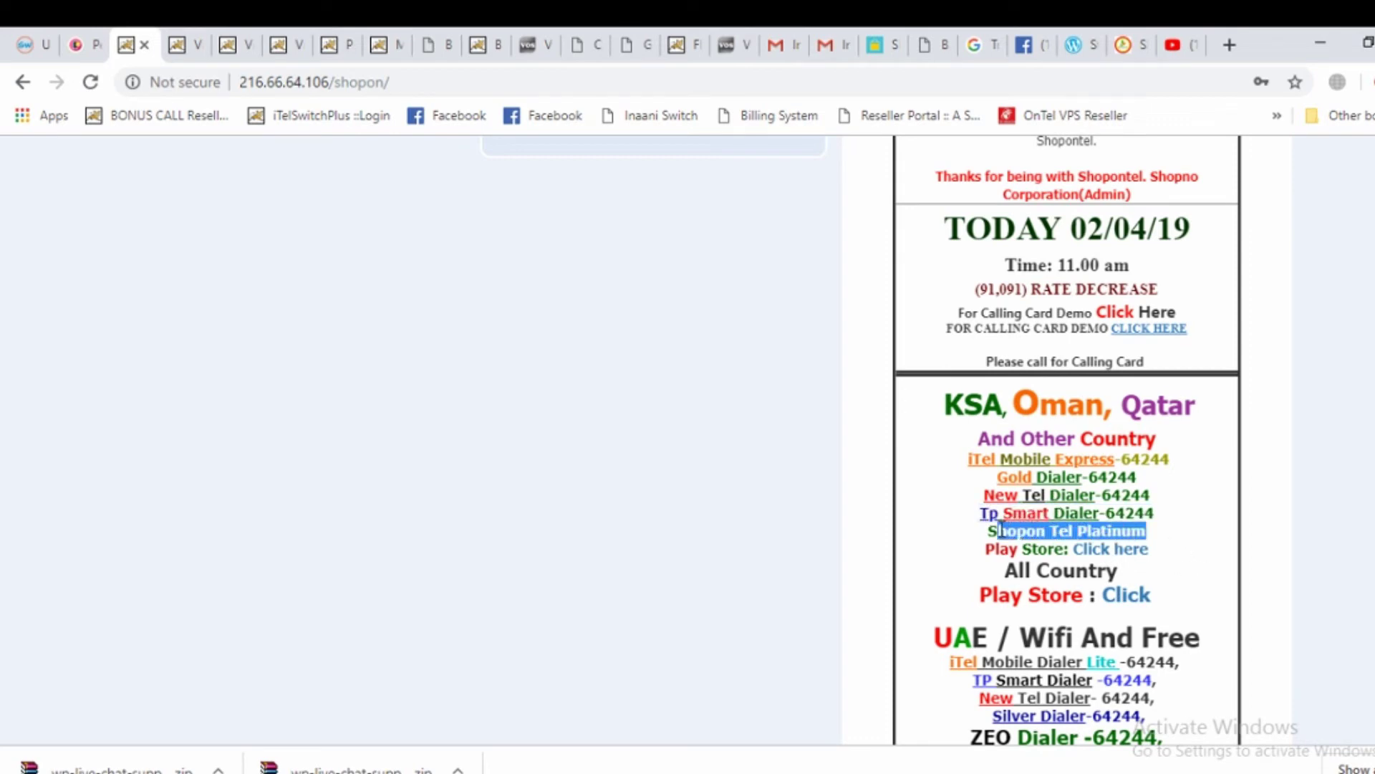
left_click(1204, 539)
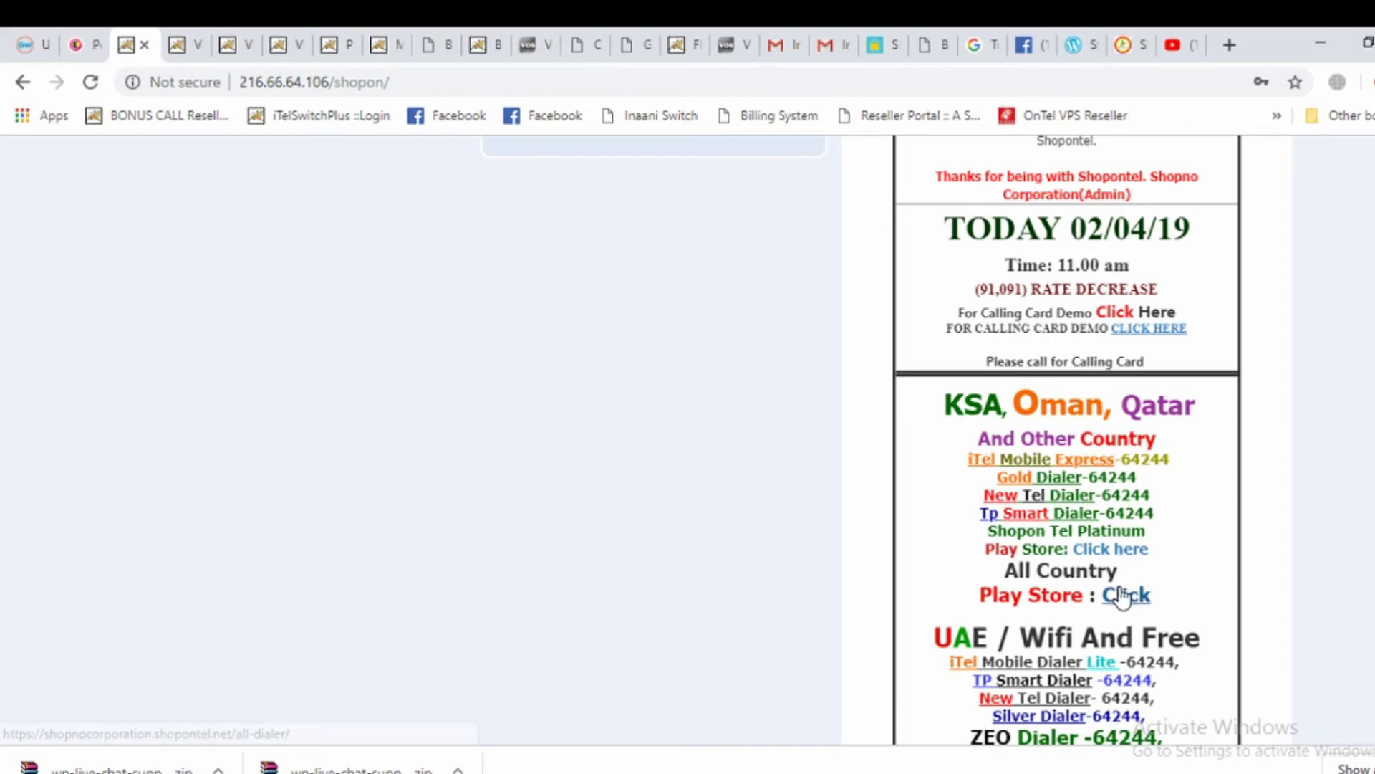
Scroll down to the iTel Dialer Express box with its download and Play Store links
scroll(1130, 605, "down", 1)
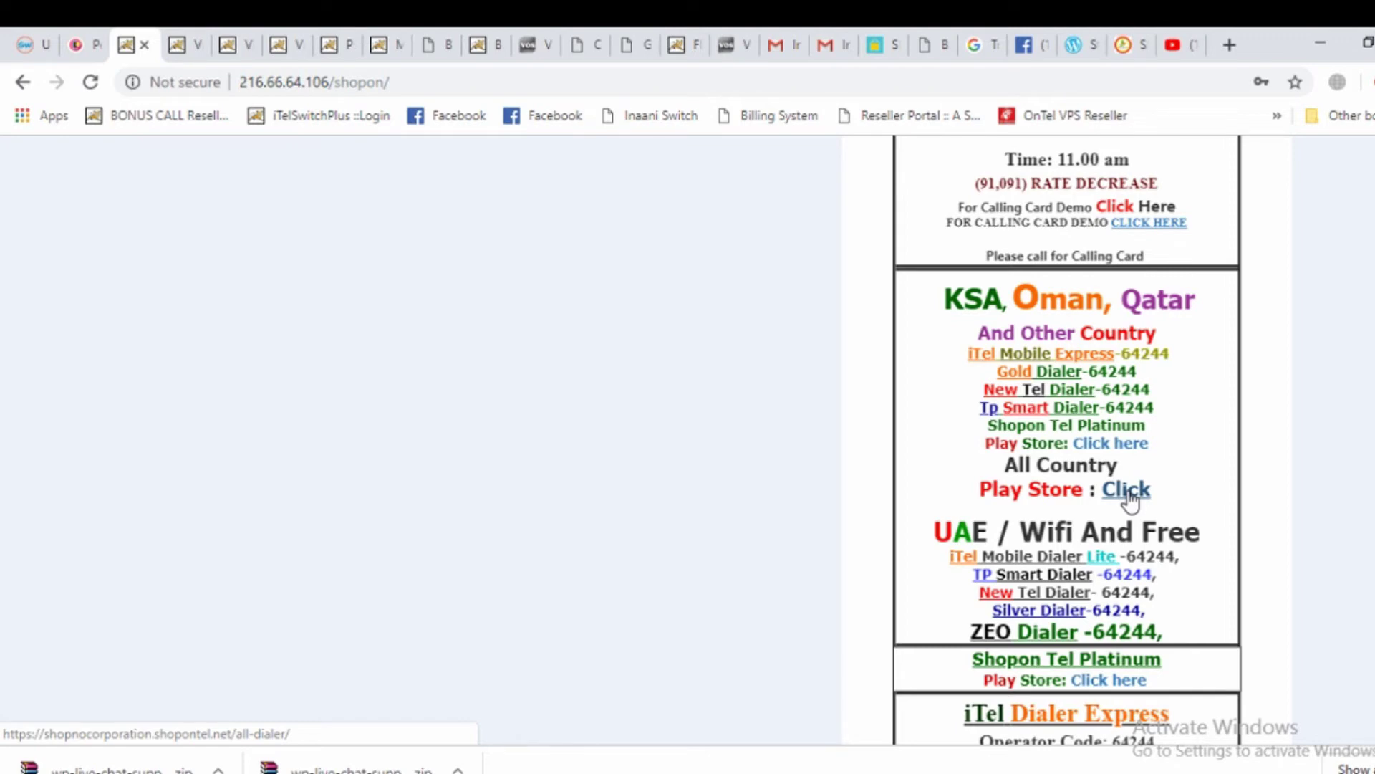
scroll(1132, 502, "down", 3)
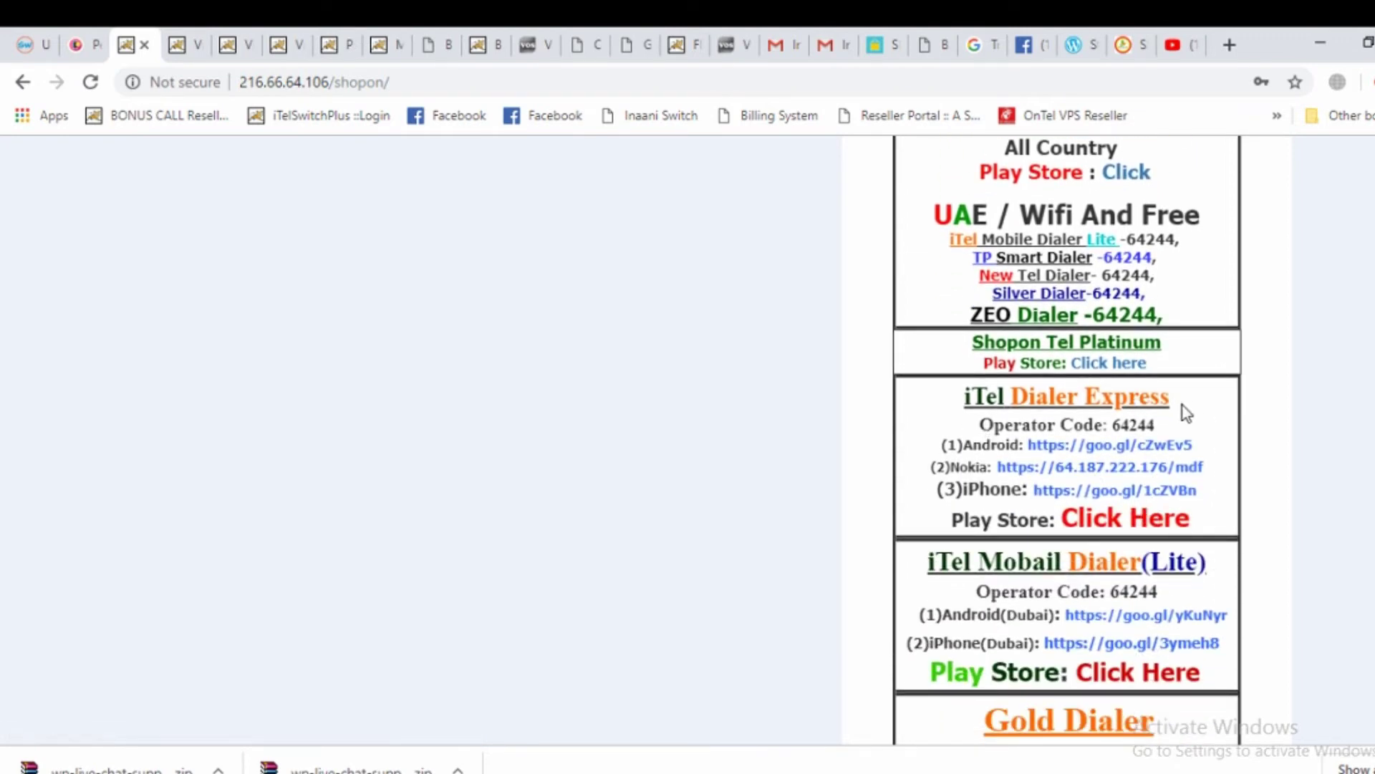
left_click_drag(1158, 399, 958, 407)
scroll(1141, 425, "up", 3)
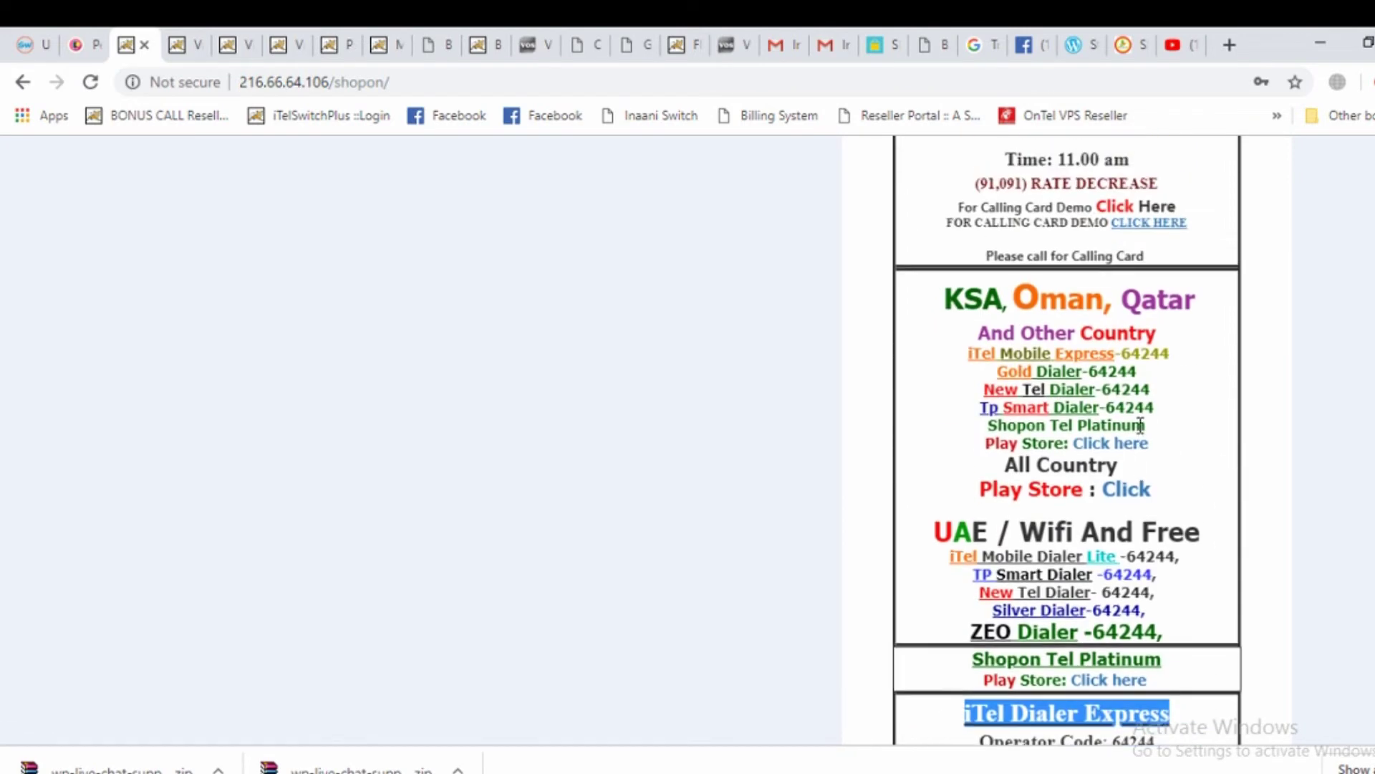
left_click_drag(1175, 354, 971, 355)
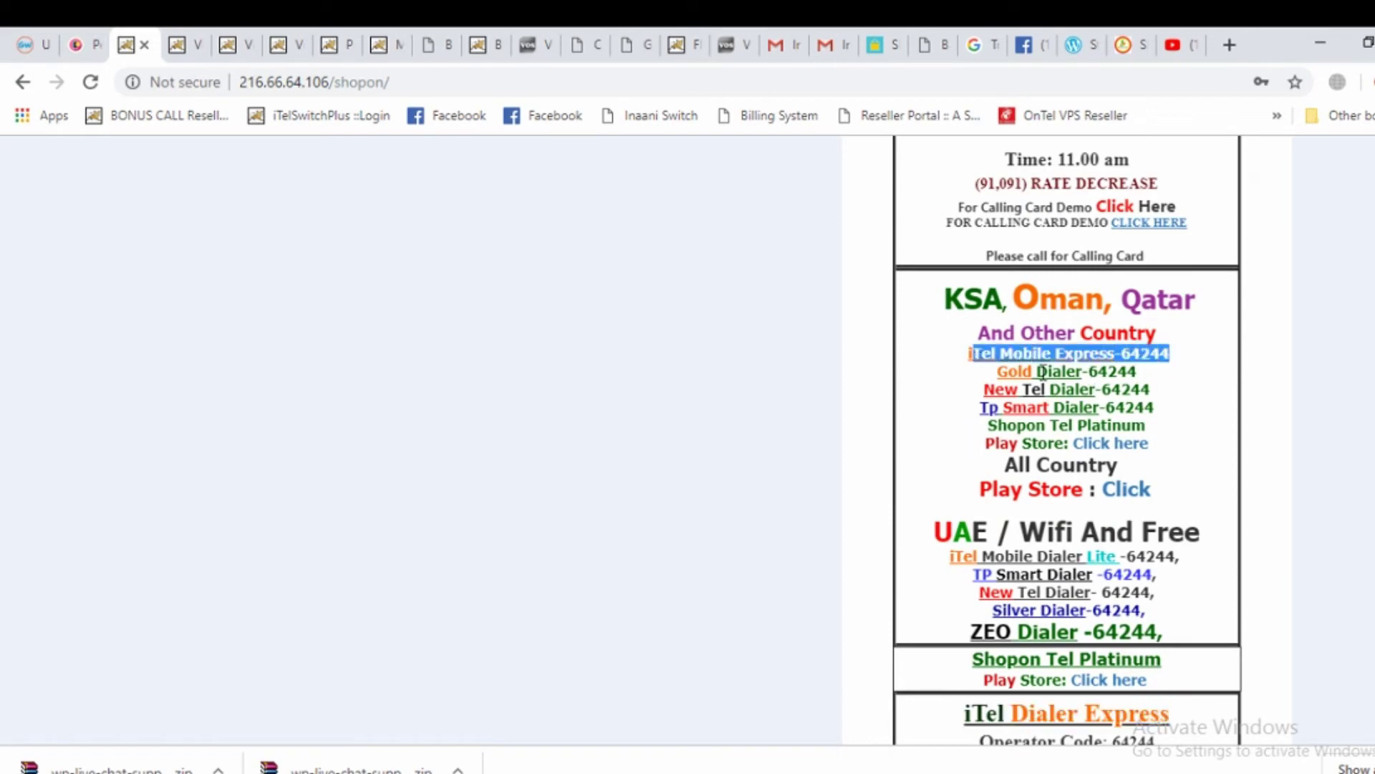
left_click(1166, 358)
scroll(1175, 429, "down", 4)
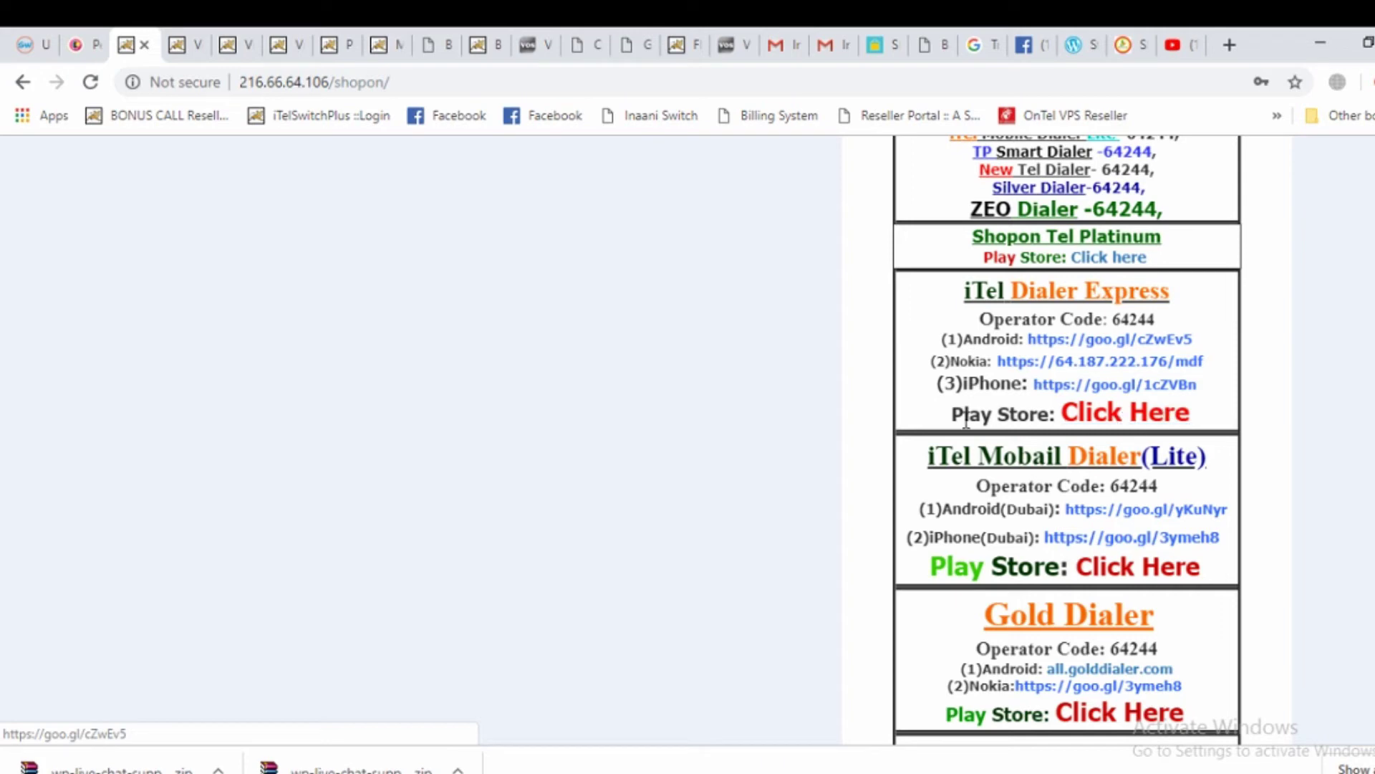
Open the iTel Mobile Dialer Express Google Play page and start installing the app
left_click(1129, 422)
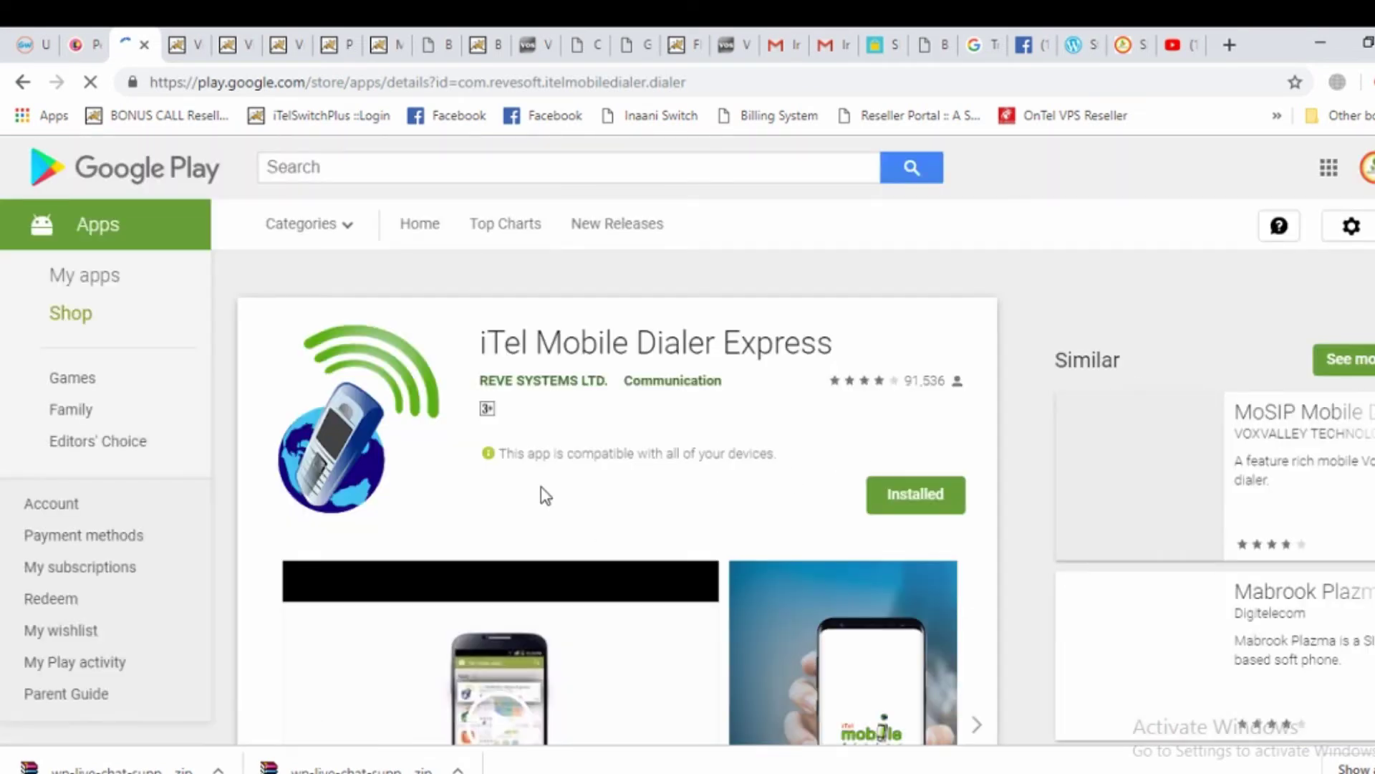
scroll(721, 359, "down", 7)
scroll(860, 487, "up", 7)
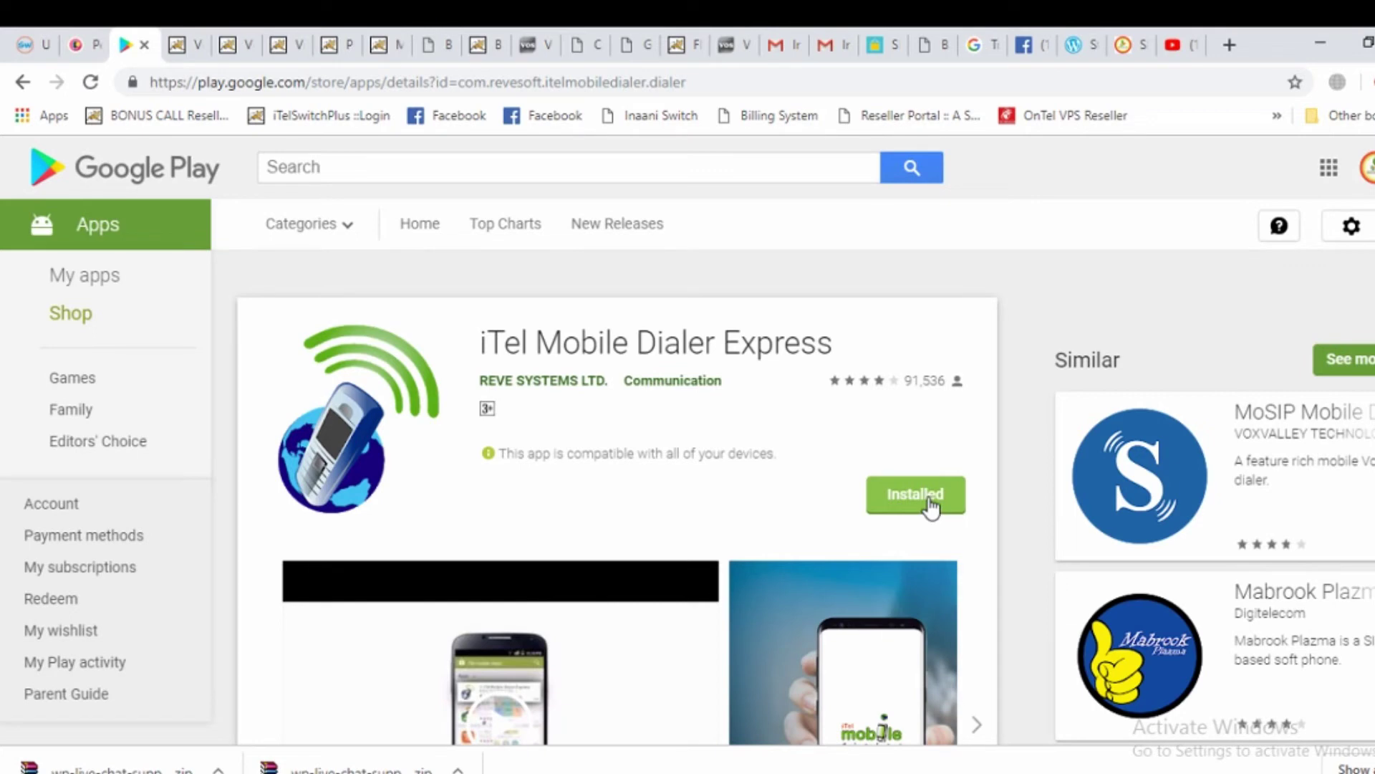
left_click(929, 498)
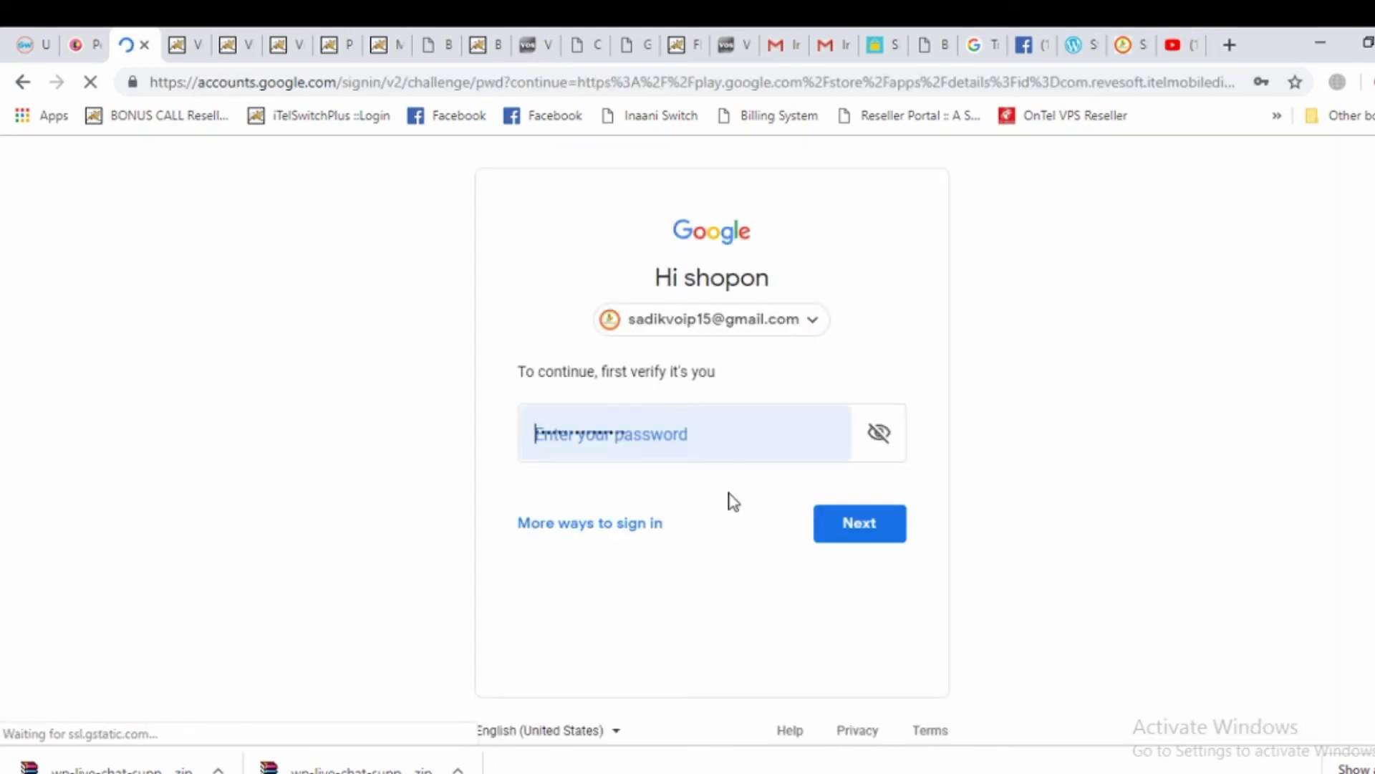
Submit the Google account password, then return to the iTel Mobile Dialer Express listing on Google Play
left_click(879, 536)
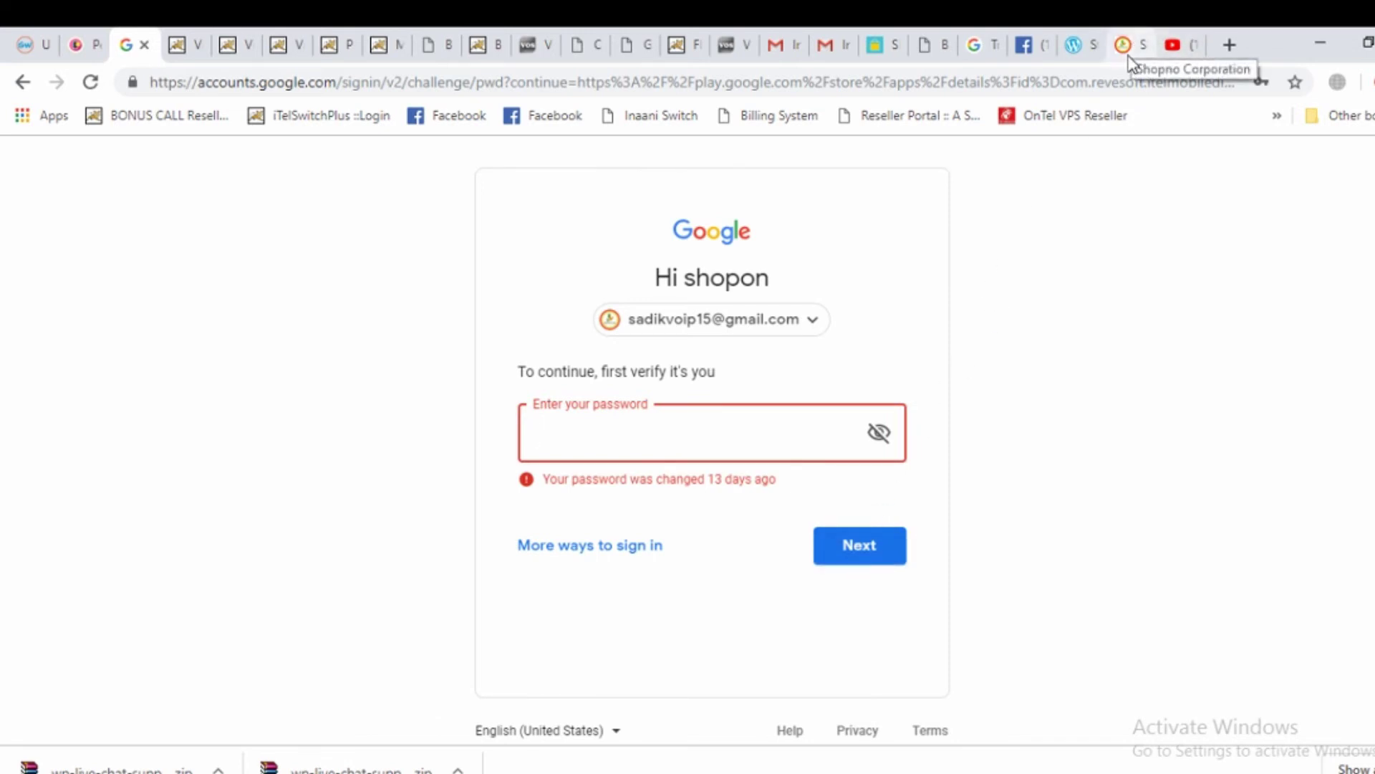
left_click(22, 82)
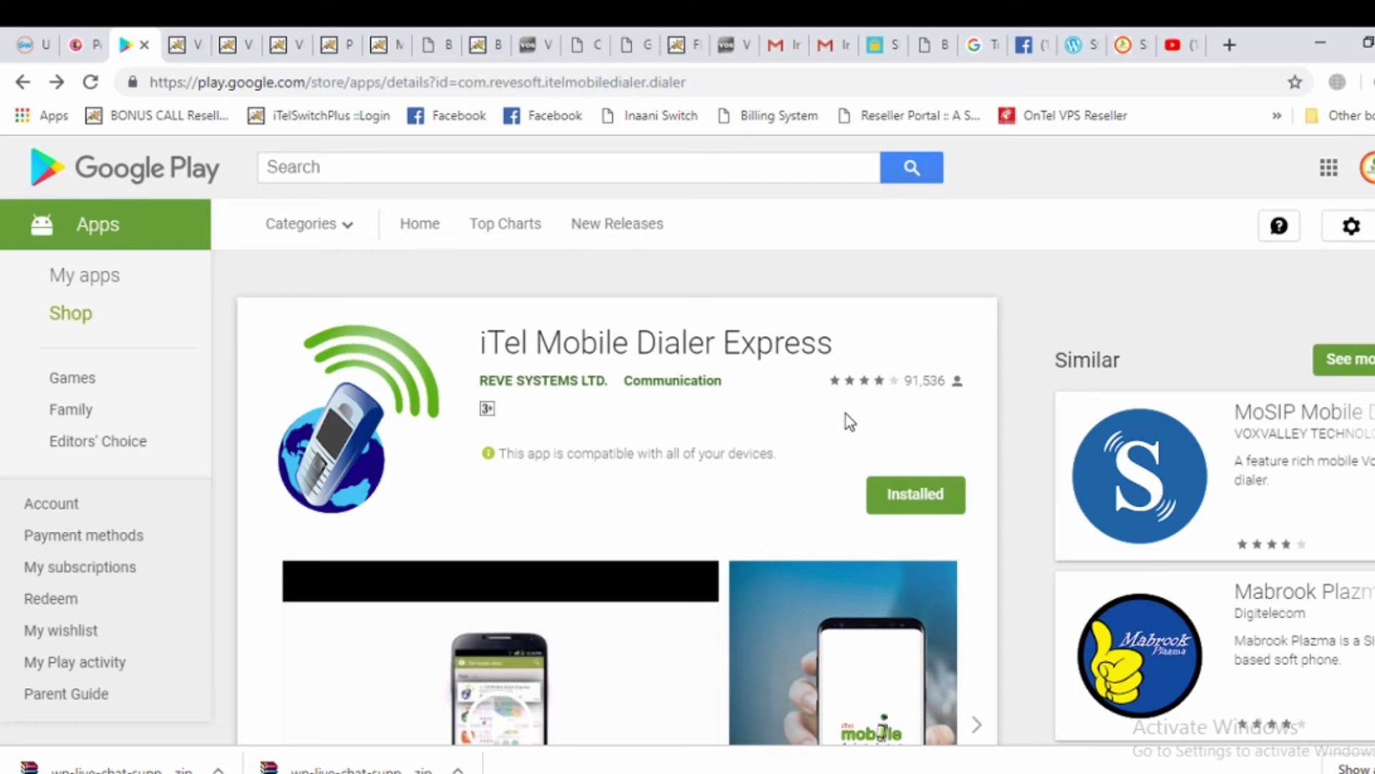
scroll(845, 414, "down", 4)
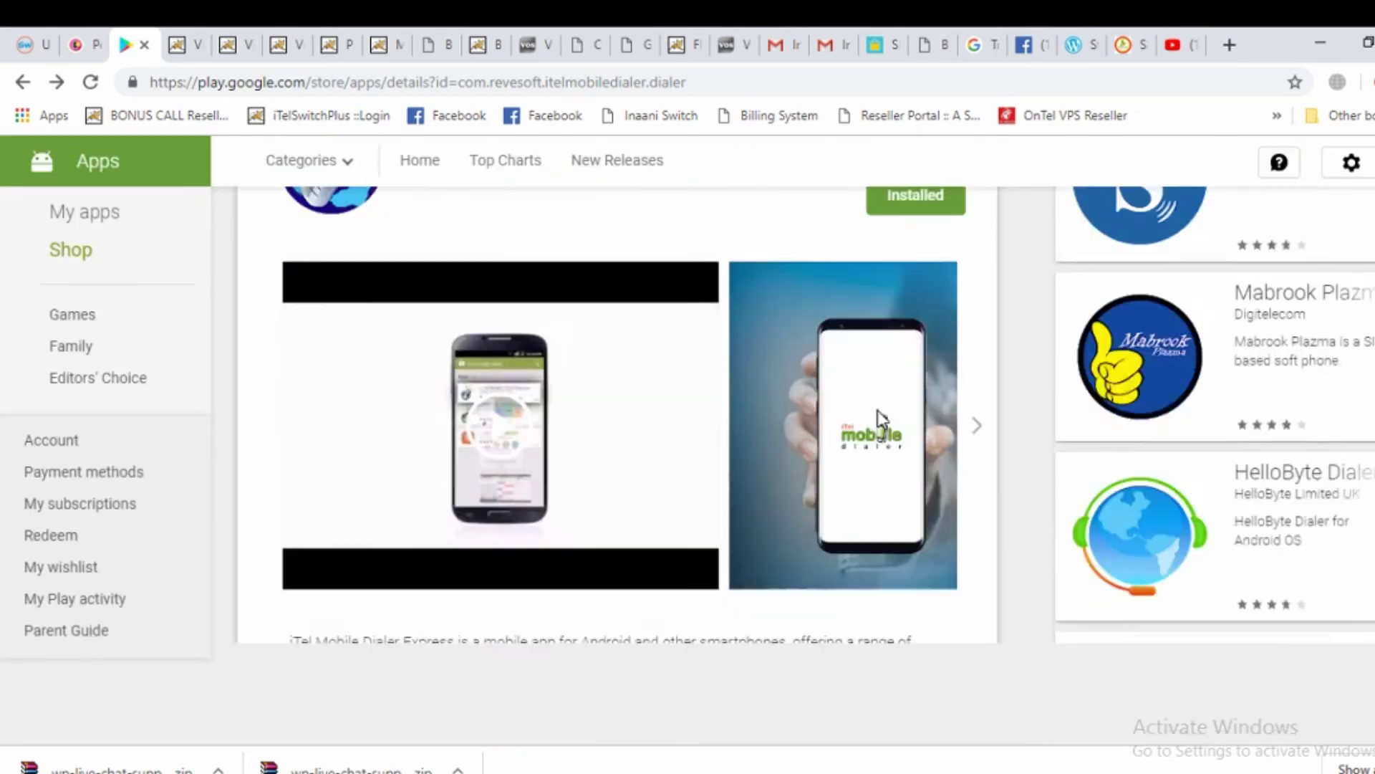
scroll(881, 430, "up", 4)
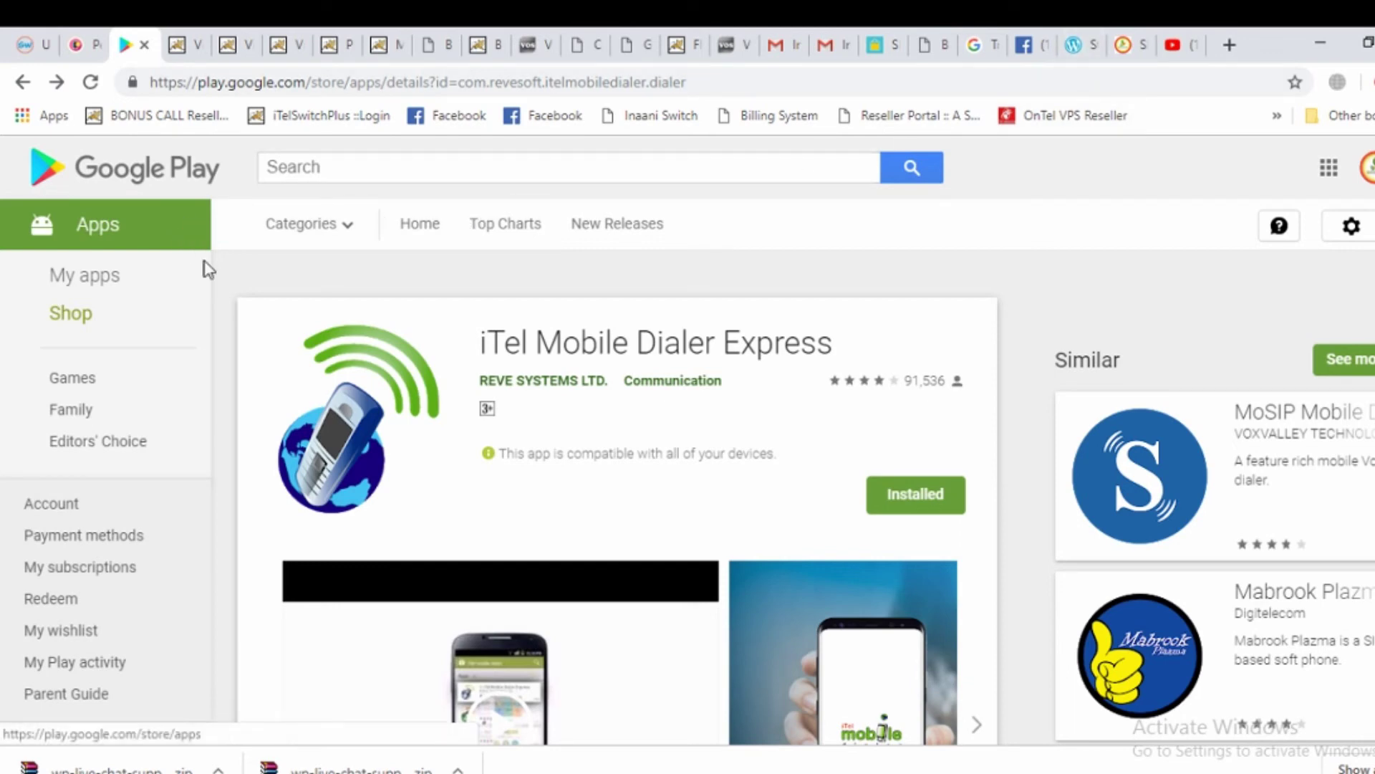
scroll(842, 430, "down", 4)
scroll(828, 423, "up", 4)
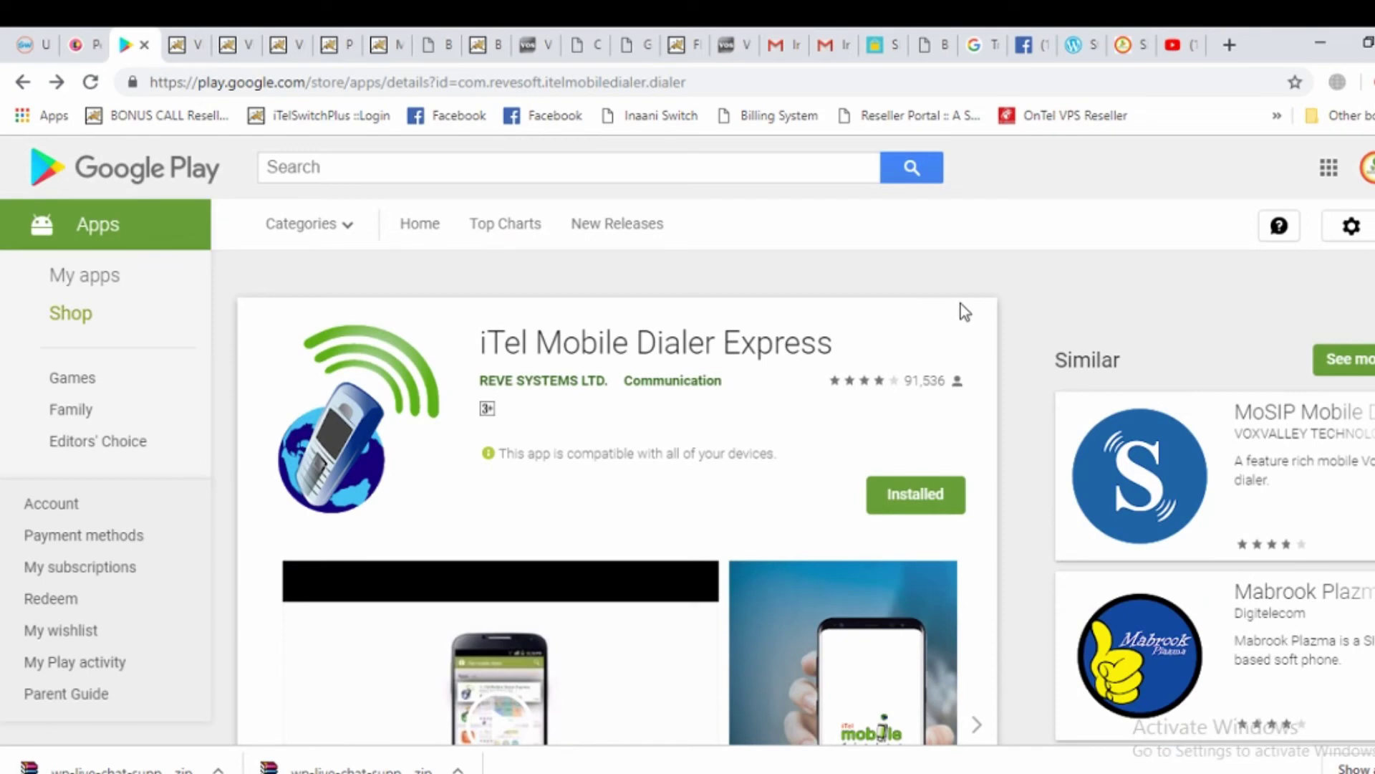
scroll(960, 316, "down", 4)
scroll(860, 409, "up", 4)
Log back in to the Shopon Tel reseller portal and go to Client > Manage PIN > Search PIN
left_click(25, 82)
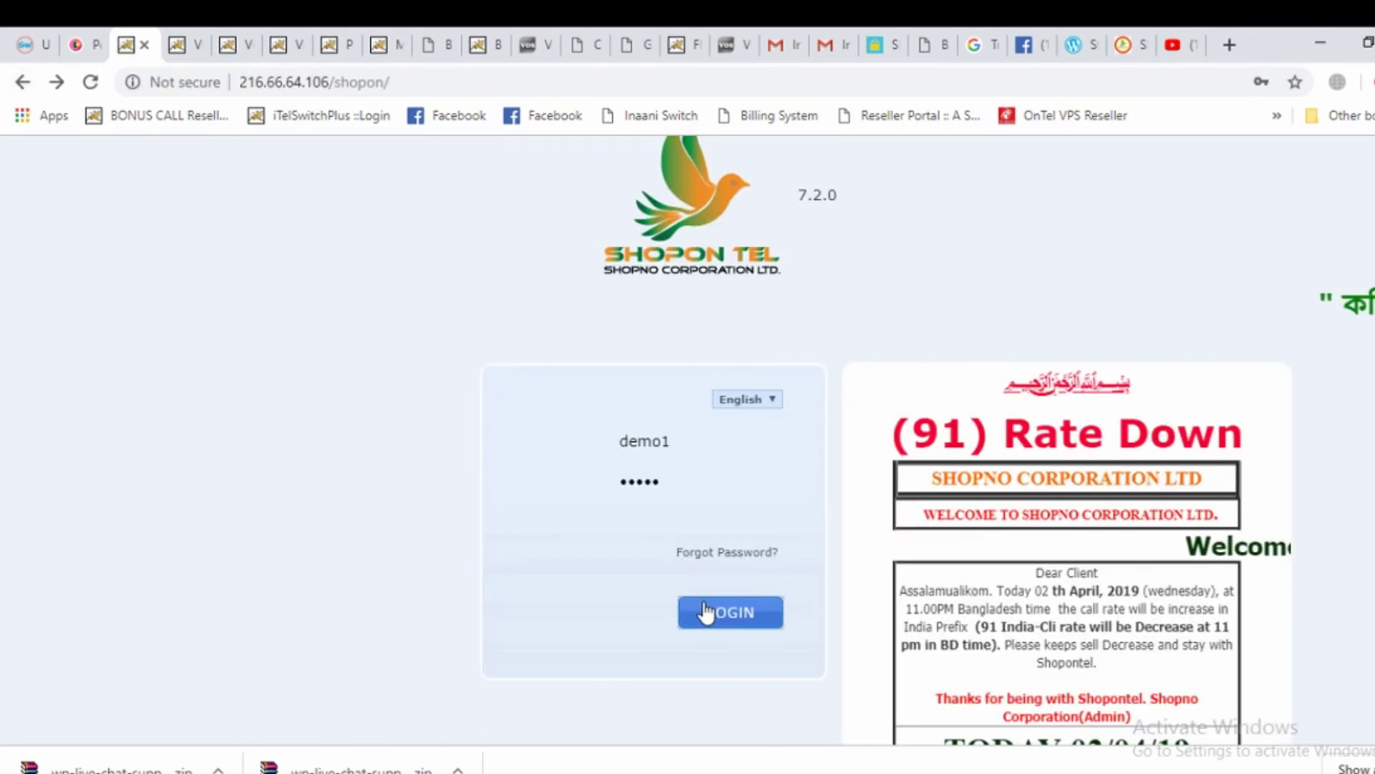
left_click(707, 609)
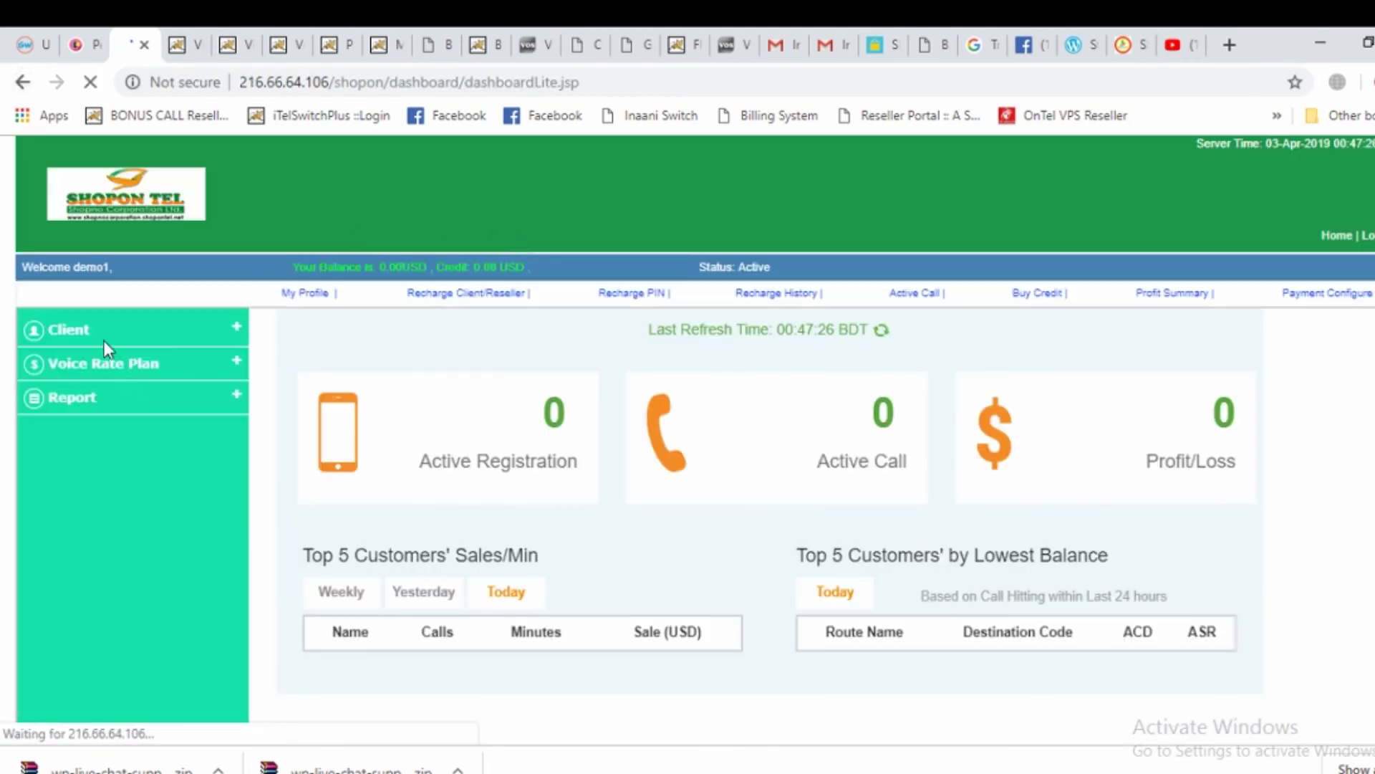
left_click(102, 334)
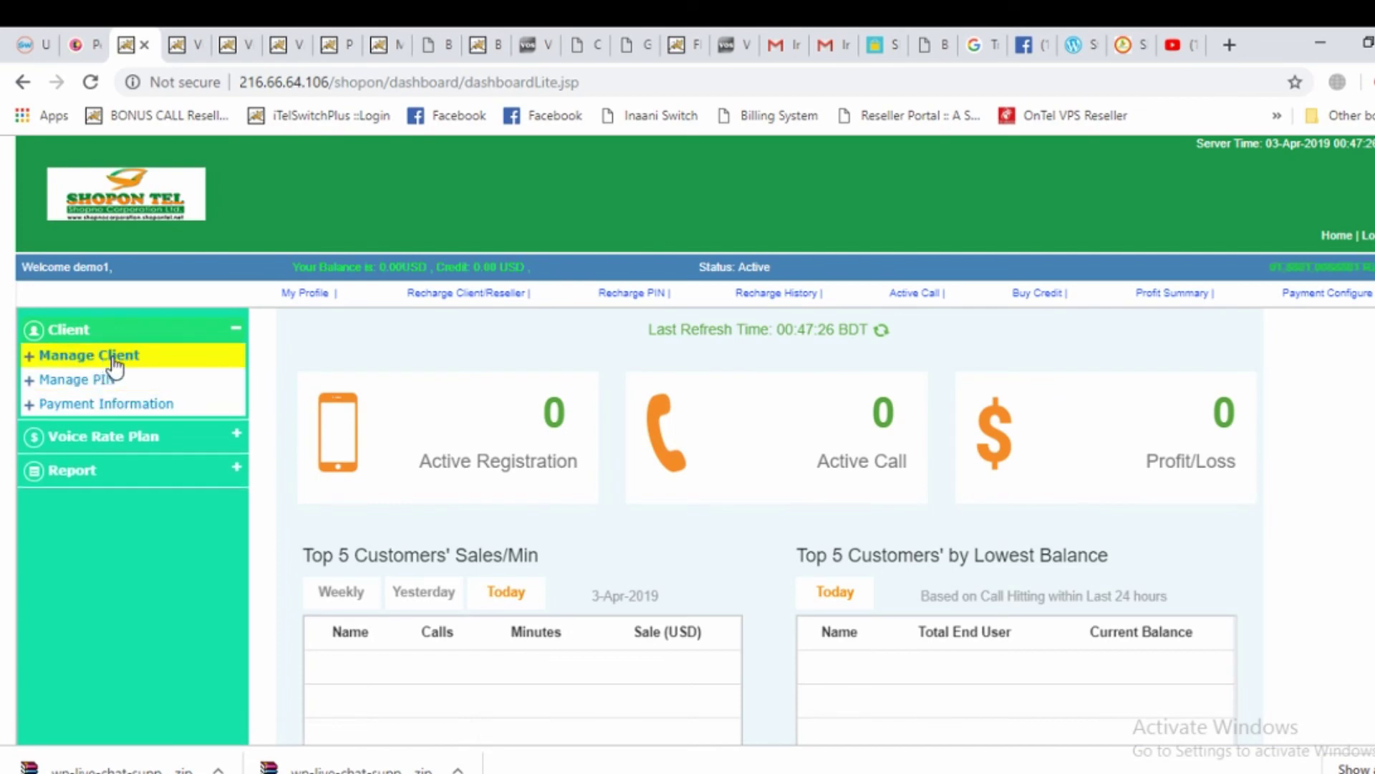
left_click(104, 381)
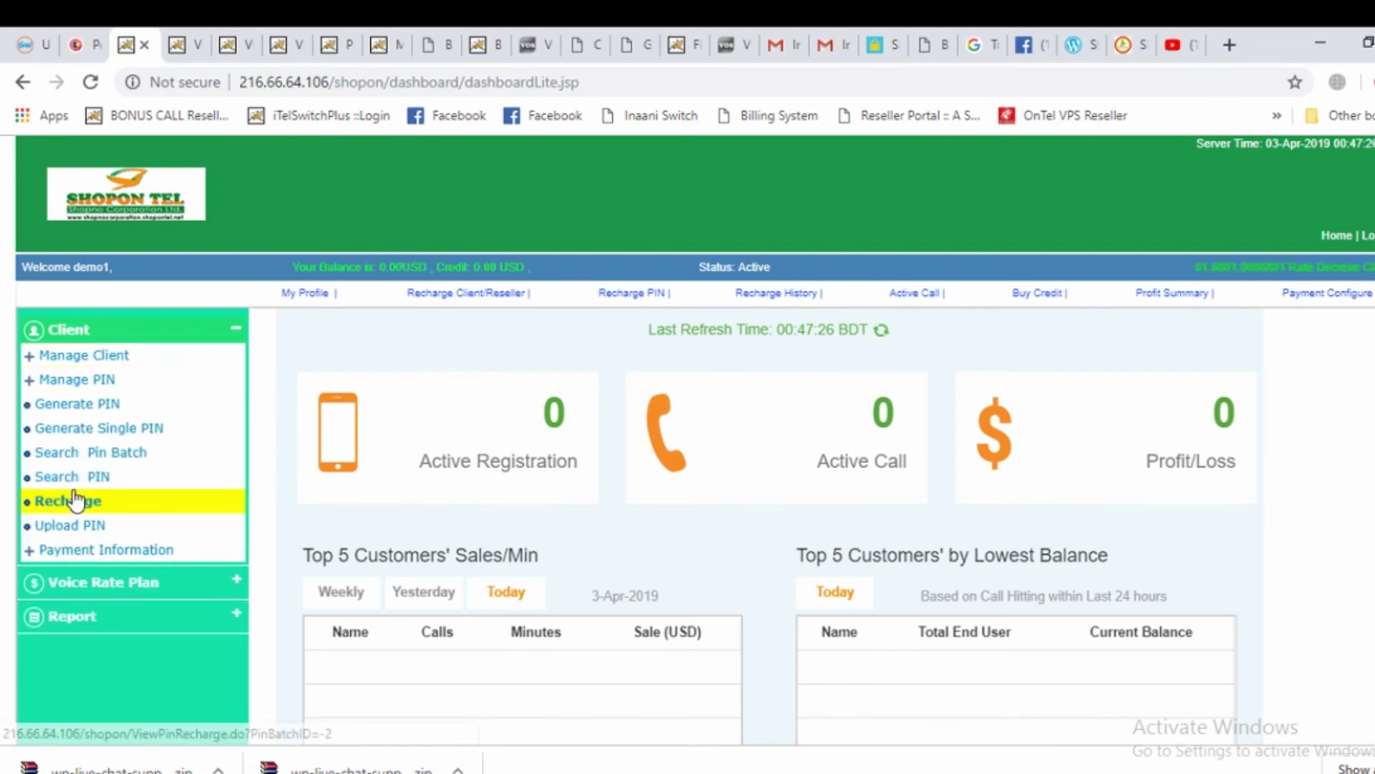
left_click(84, 478)
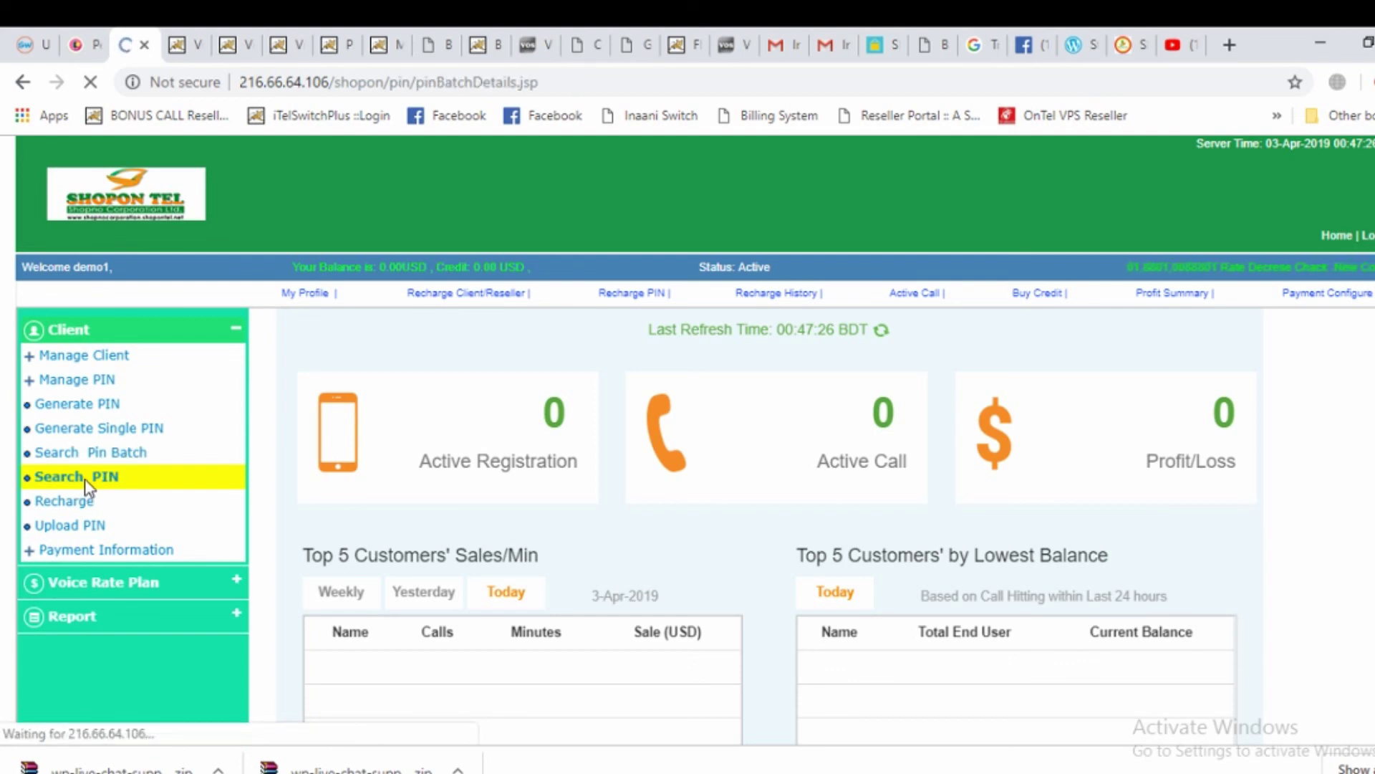
Highlight the PINs' rate plans in the results, including 1000min100$bd and an earlier USD:: RATE:: plan
scroll(875, 491, "down", 6)
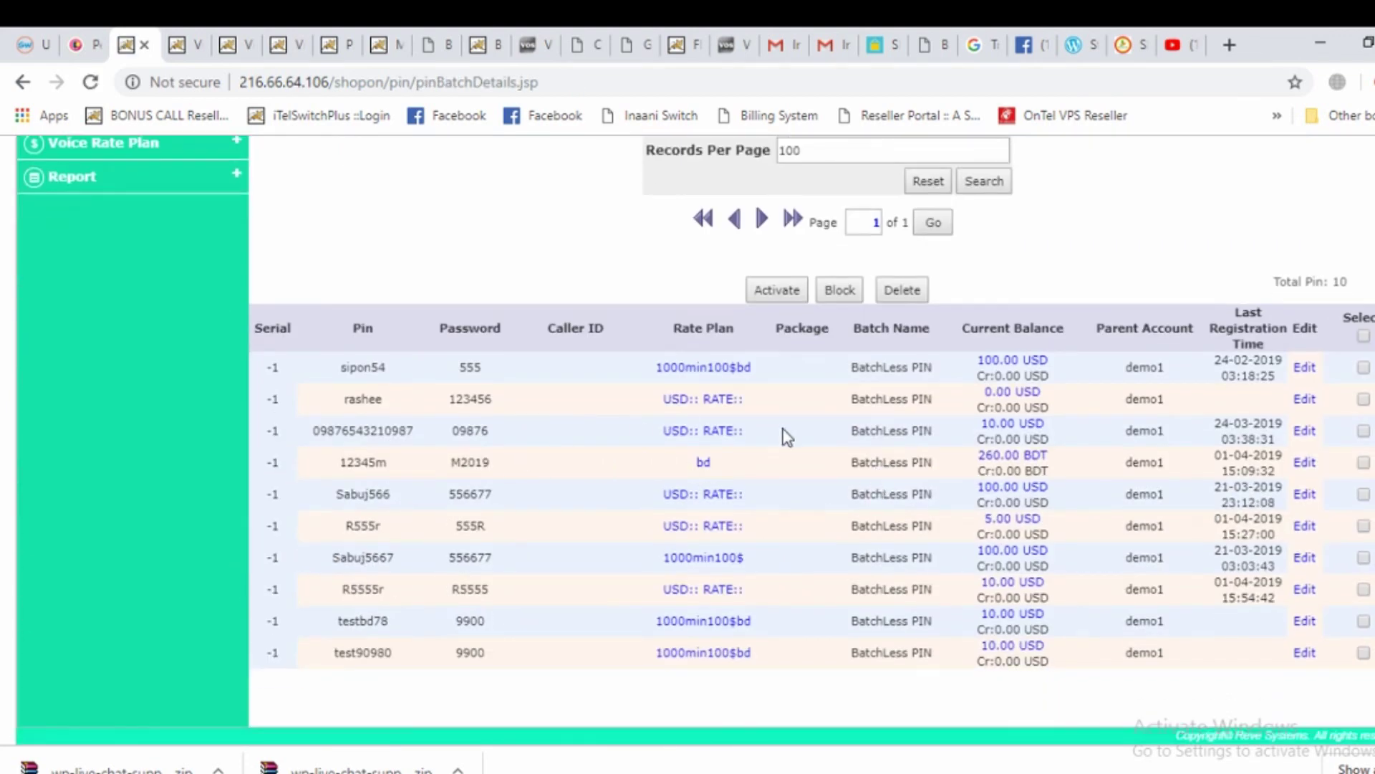
left_click_drag(762, 373, 621, 374)
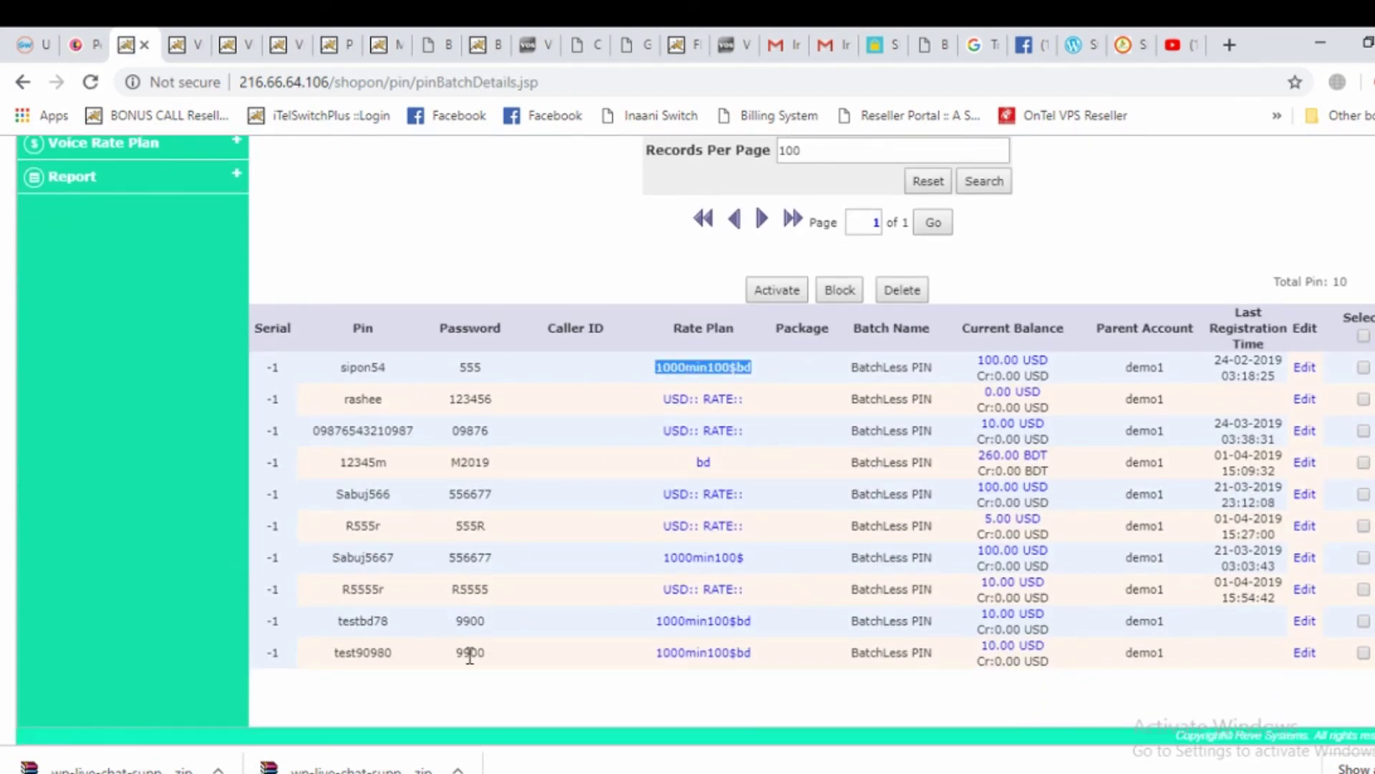
left_click_drag(402, 655, 307, 653)
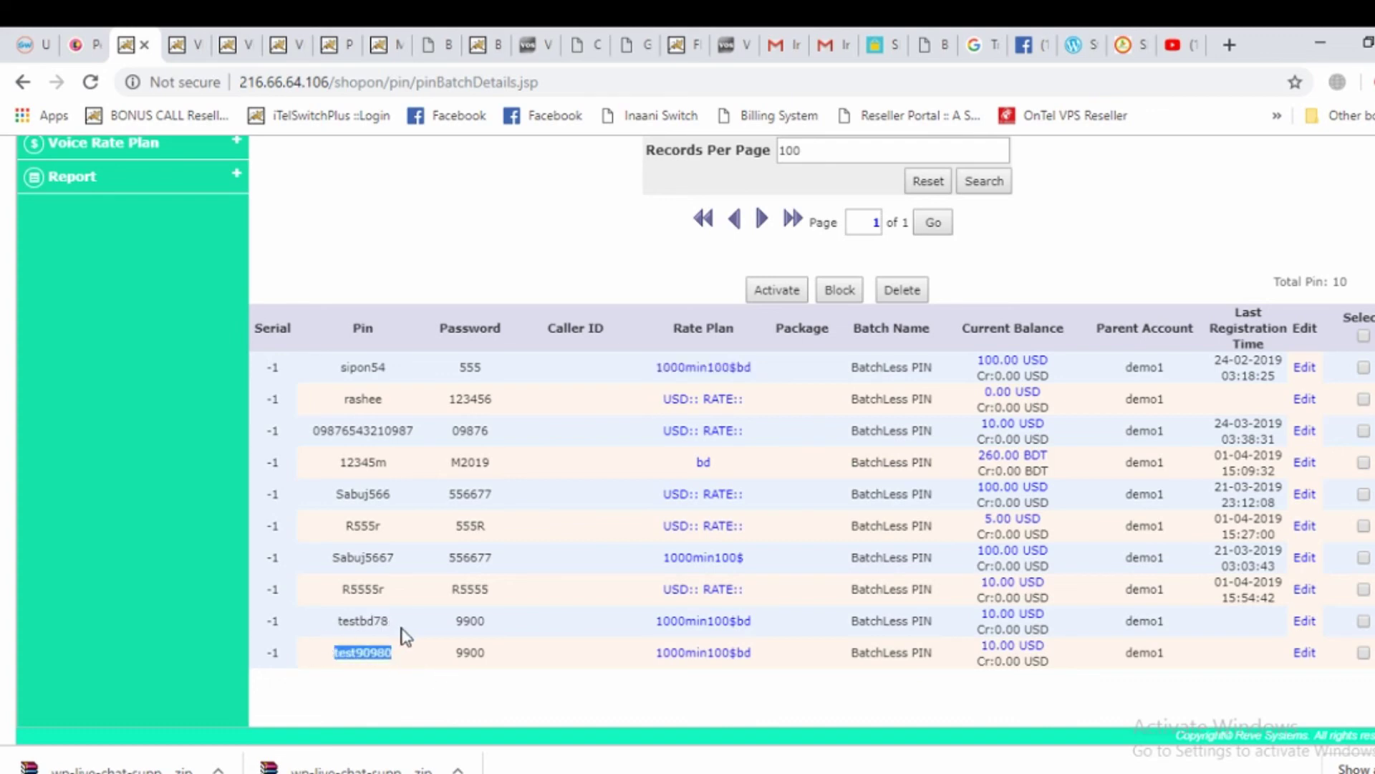
left_click_drag(406, 636, 311, 629)
left_click_drag(757, 626, 630, 634)
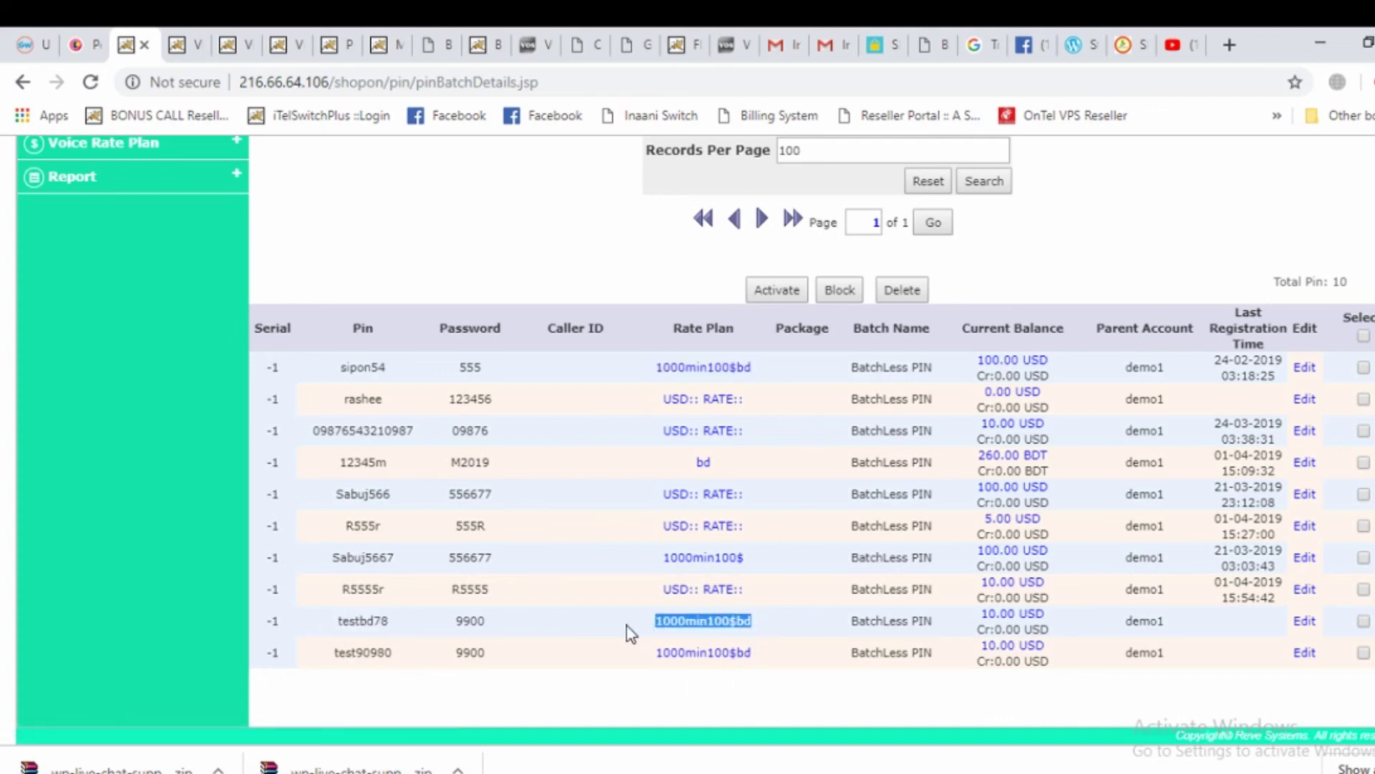
left_click_drag(753, 589, 638, 602)
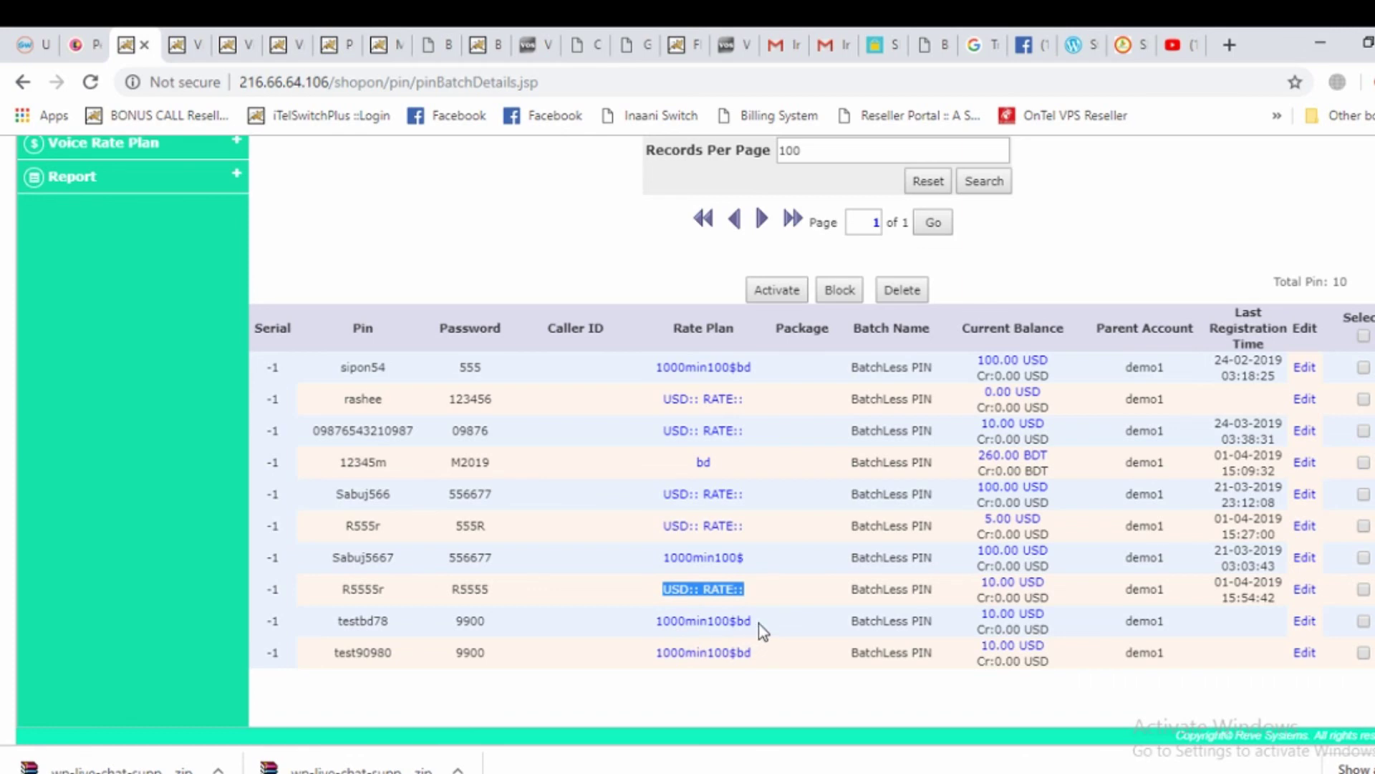
Highlight the second-to-last PIN and its password in the Search PIN table
left_click_drag(399, 630, 325, 632)
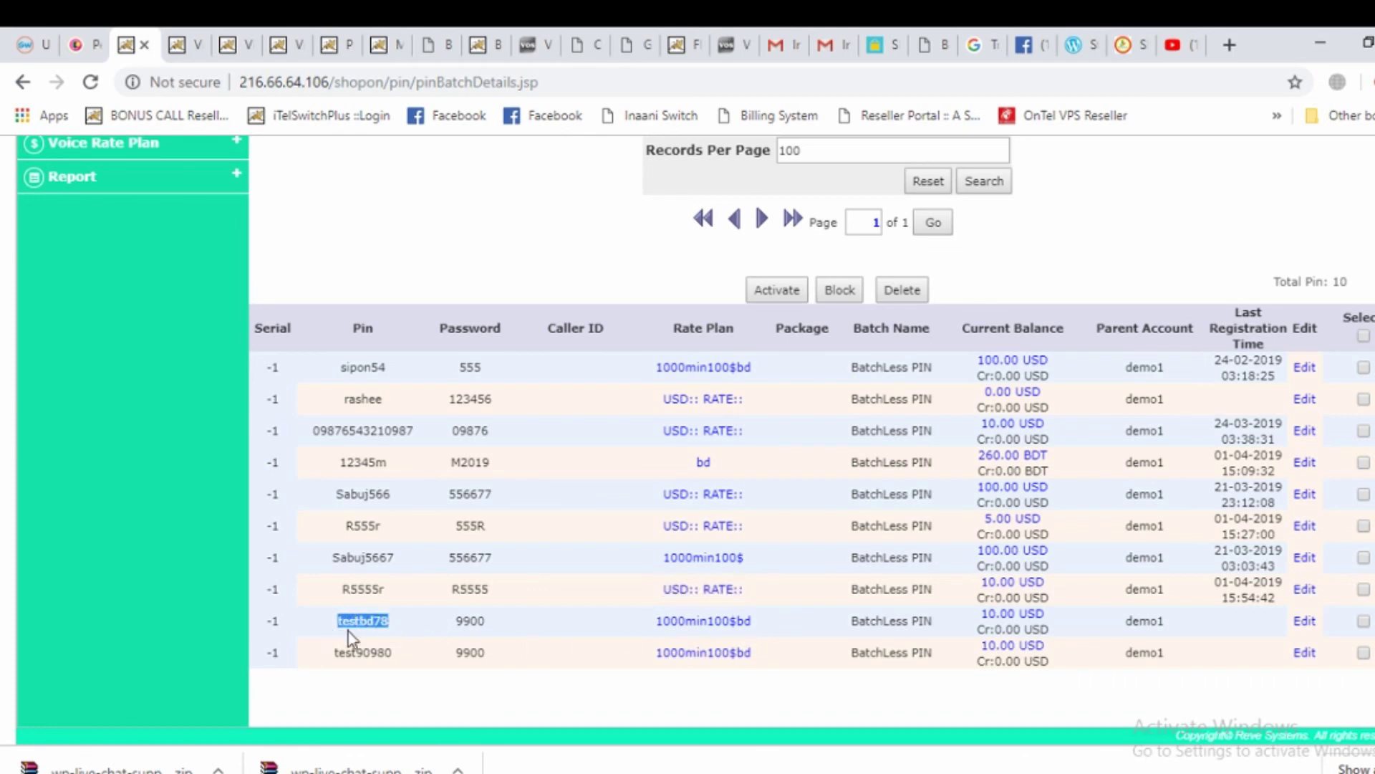
left_click_drag(506, 626, 435, 622)
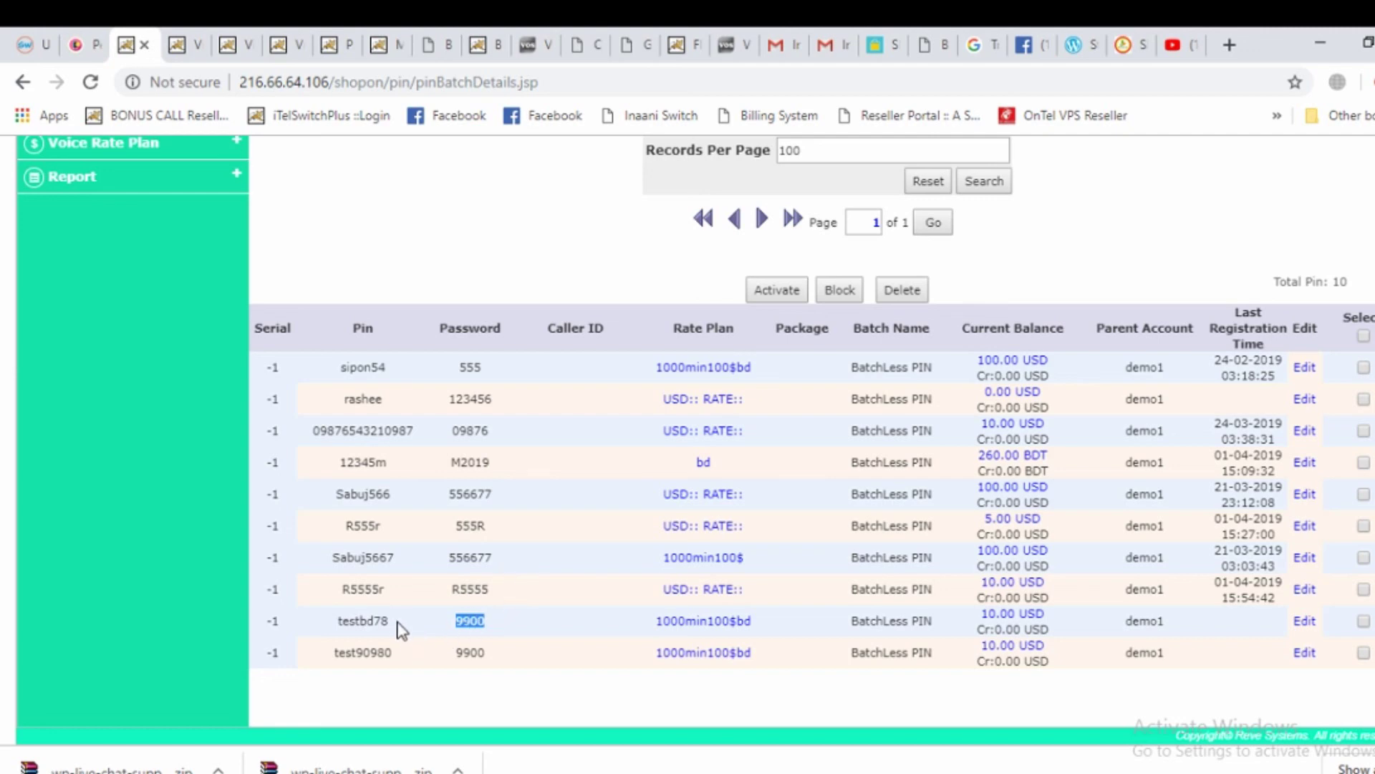
left_click_drag(402, 629, 334, 628)
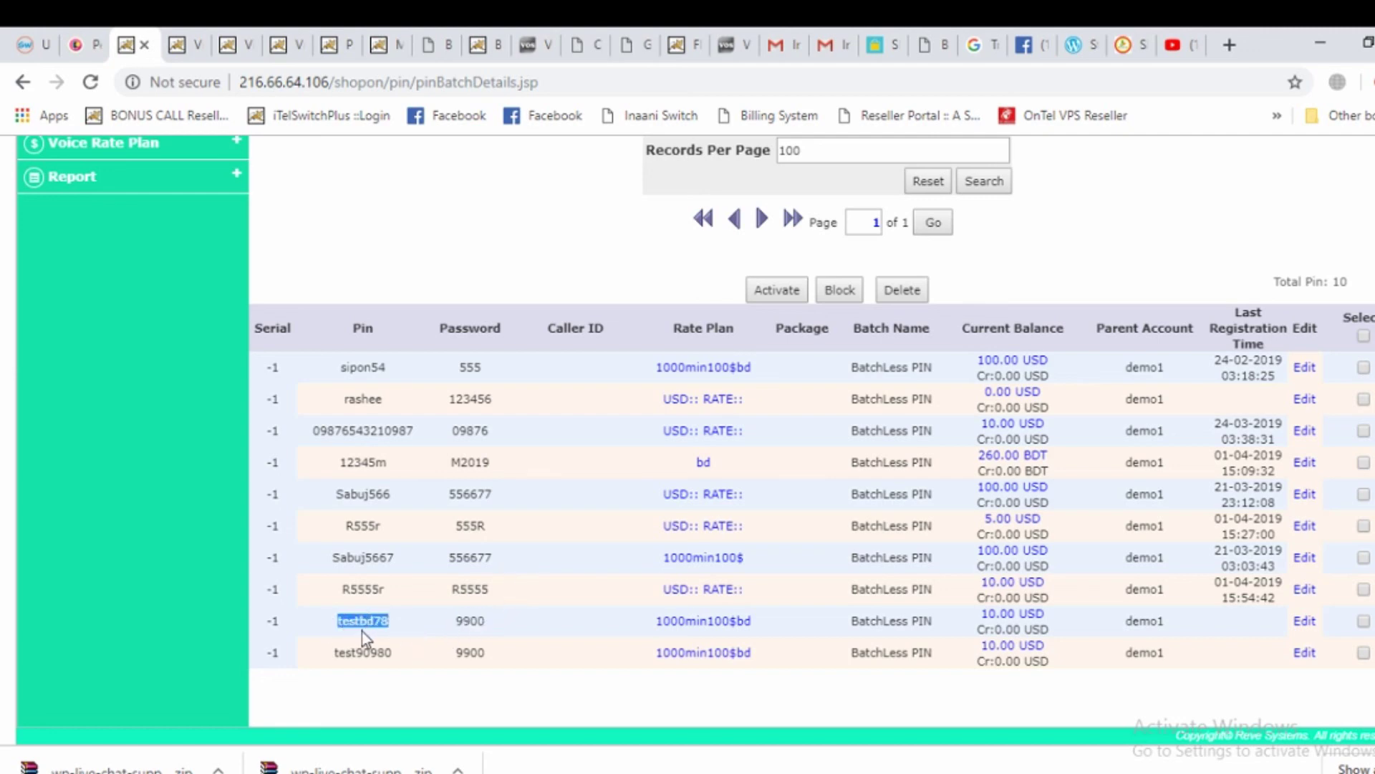
left_click_drag(500, 629, 425, 630)
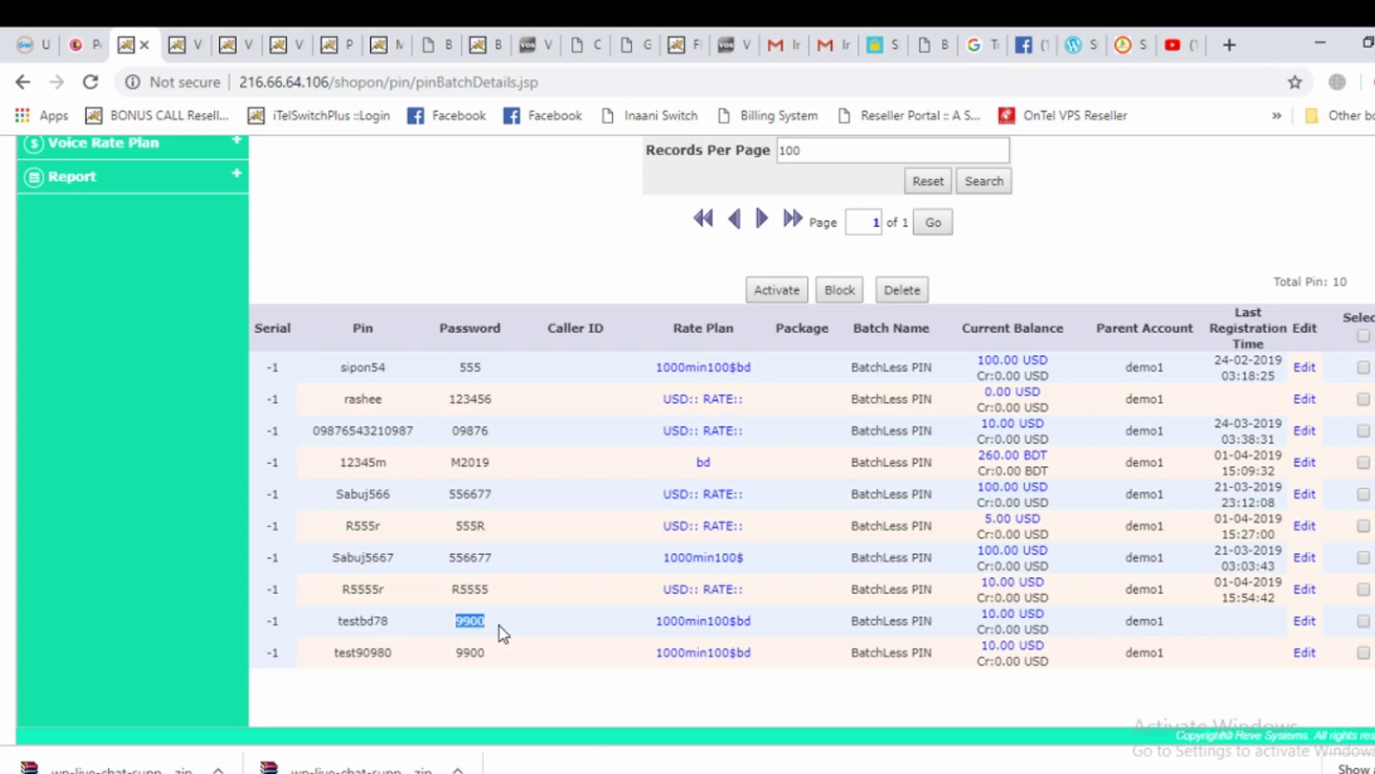